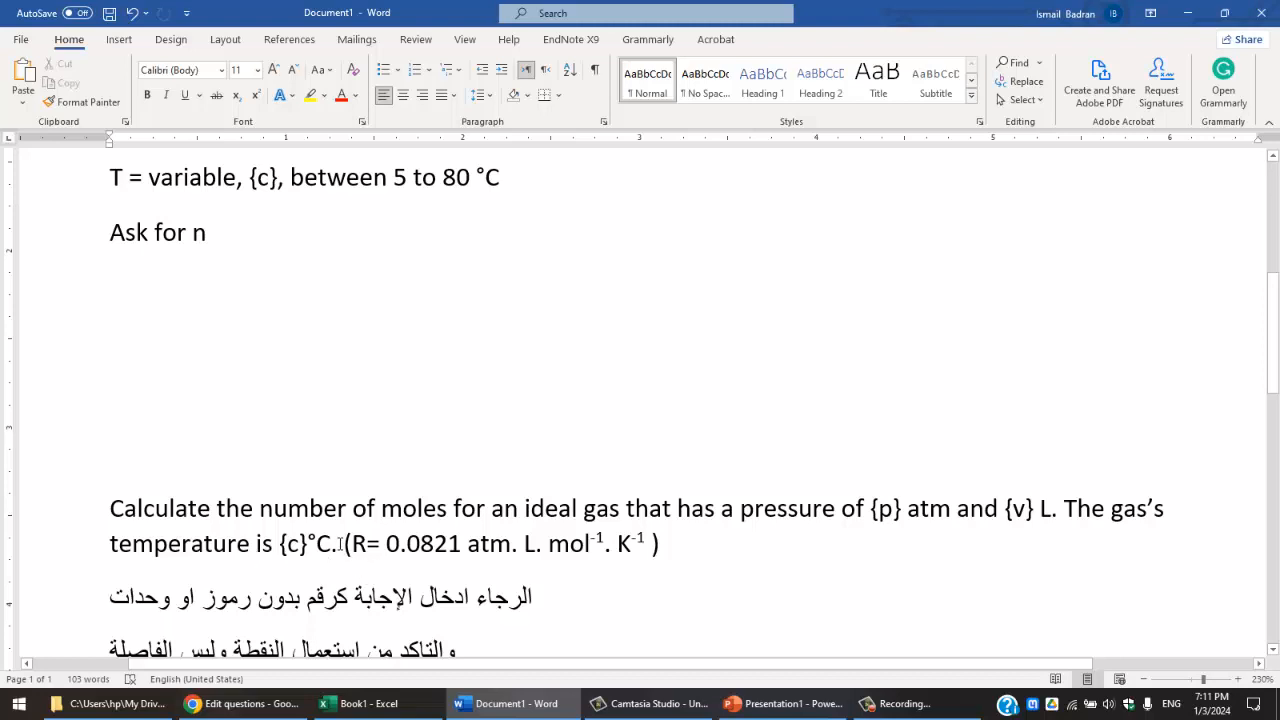
Examine the ideal gas question's wording, its R constant, and the Arabic answer-entry instructions with the 1.2 example.
{"action": "left_click_drag", "start_coordinate": [679, 547], "coordinate": [366, 545]}
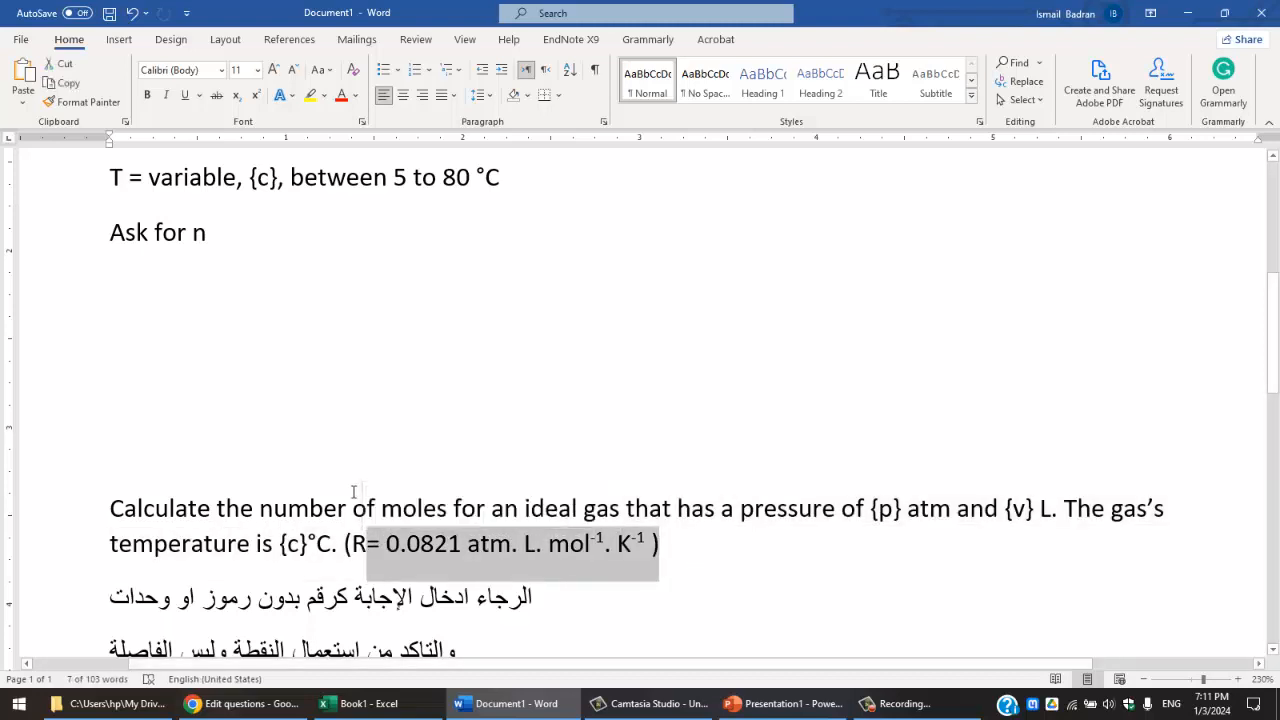
{"action": "scroll", "coordinate": [348, 495], "scroll_direction": "down", "scroll_amount": 2}
{"action": "scroll", "coordinate": [172, 543], "scroll_direction": "down", "scroll_amount": 2}
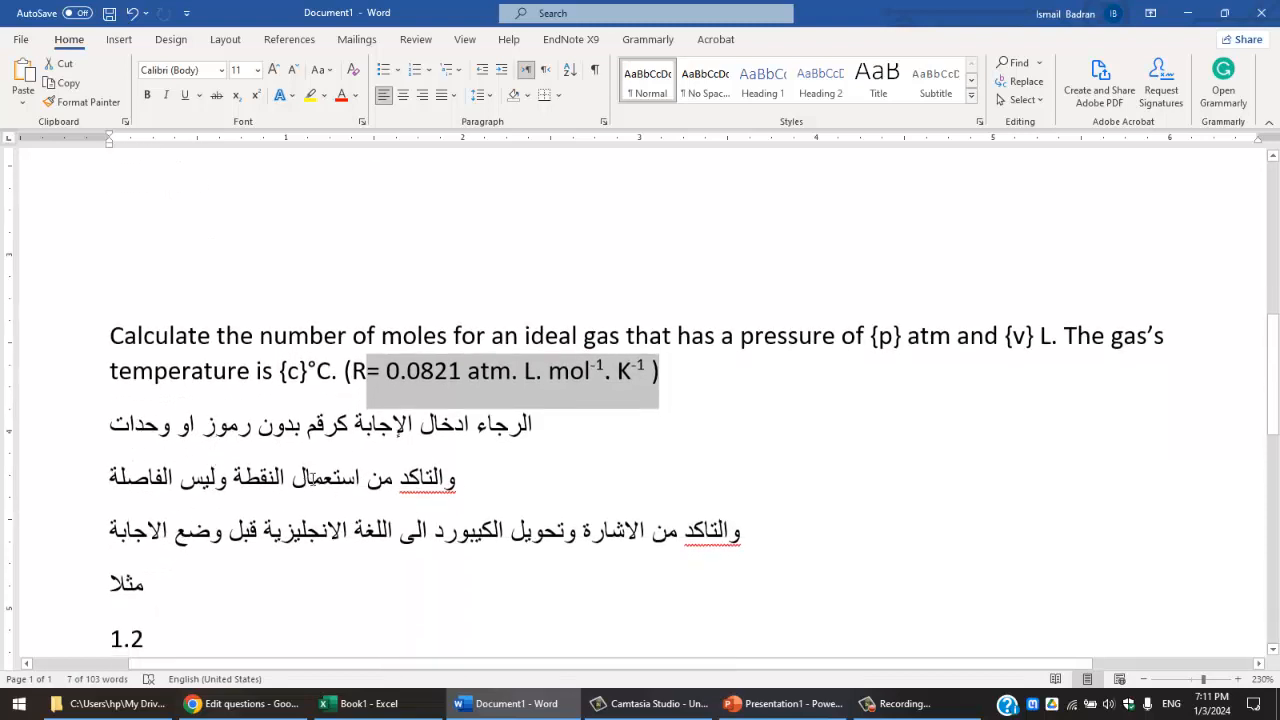
{"action": "scroll", "coordinate": [233, 427], "scroll_direction": "down", "scroll_amount": 2}
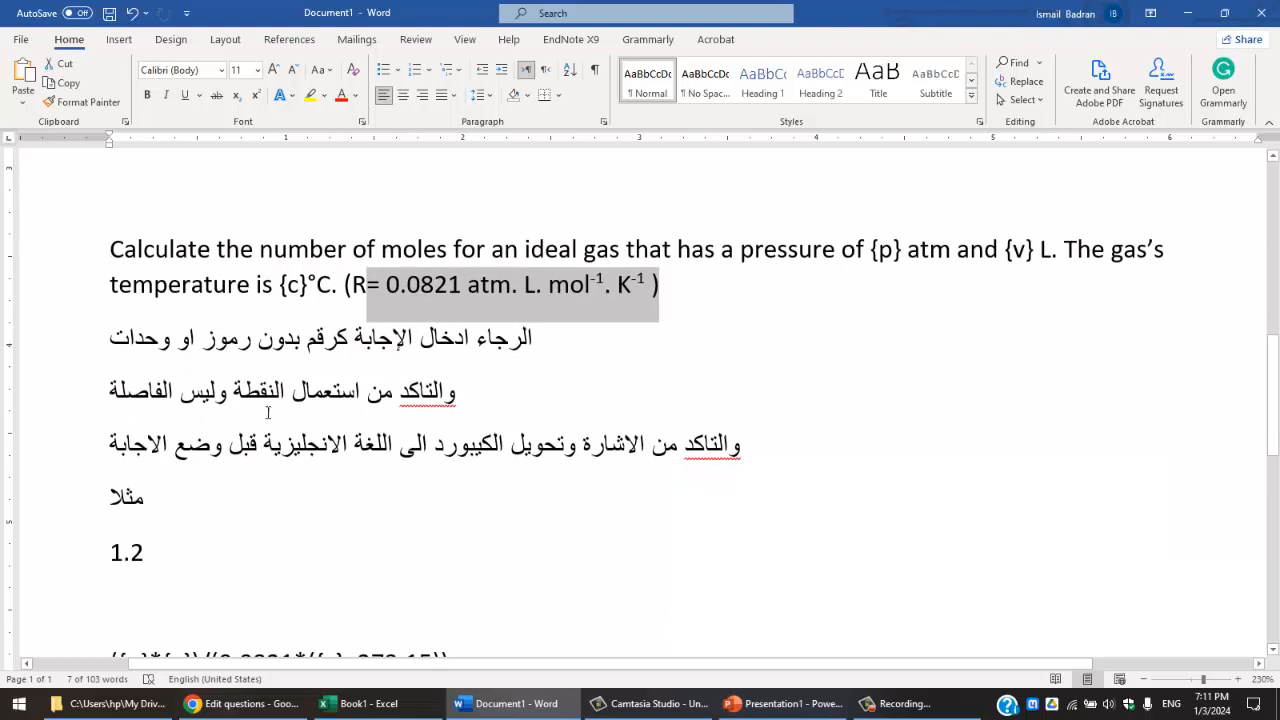
{"action": "left_click", "coordinate": [62, 352]}
{"action": "left_click_drag", "start_coordinate": [65, 362], "coordinate": [82, 551]}
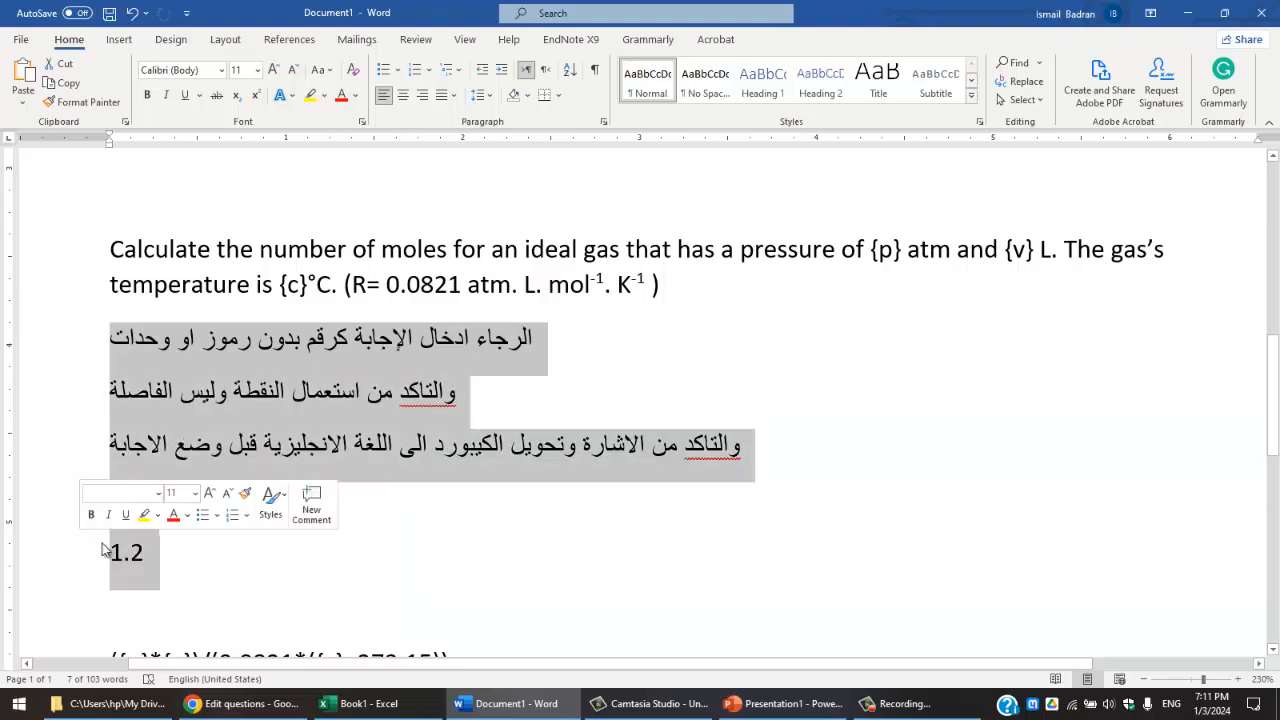
{"action": "left_click", "coordinate": [187, 571]}
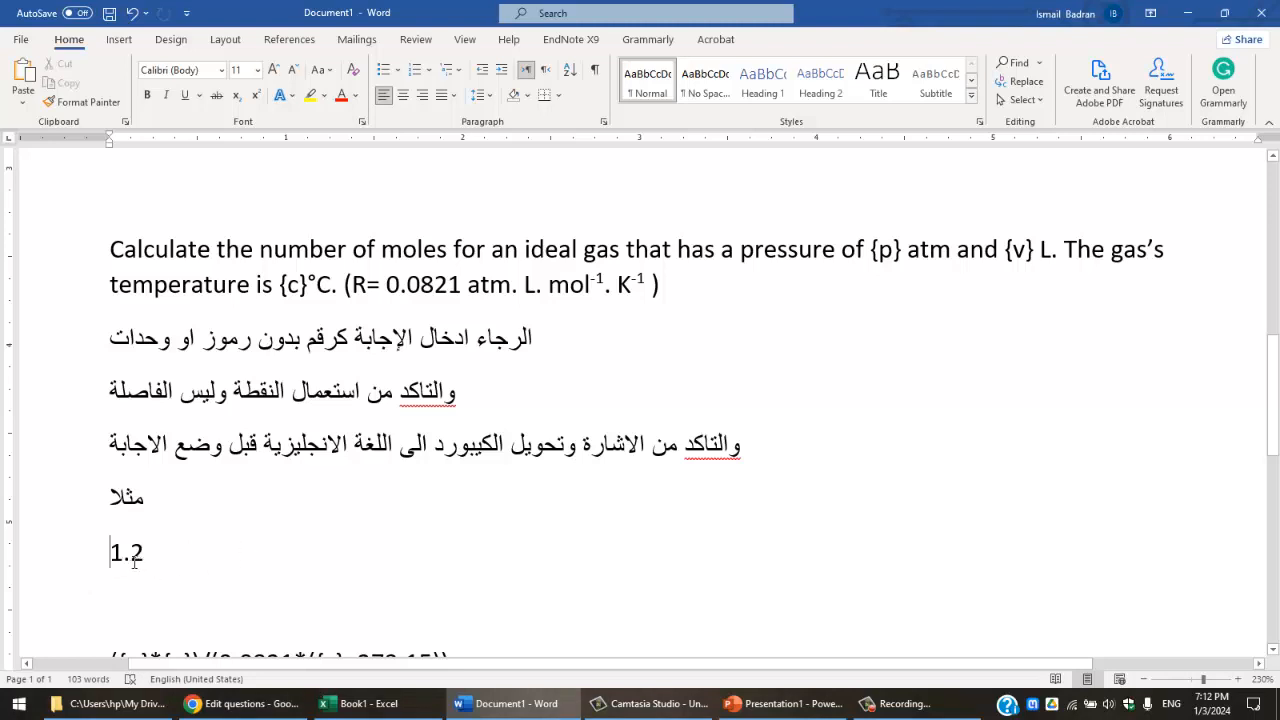
{"action": "left_click_drag", "start_coordinate": [134, 566], "coordinate": [124, 566]}
{"action": "left_click_drag", "start_coordinate": [137, 568], "coordinate": [125, 568]}
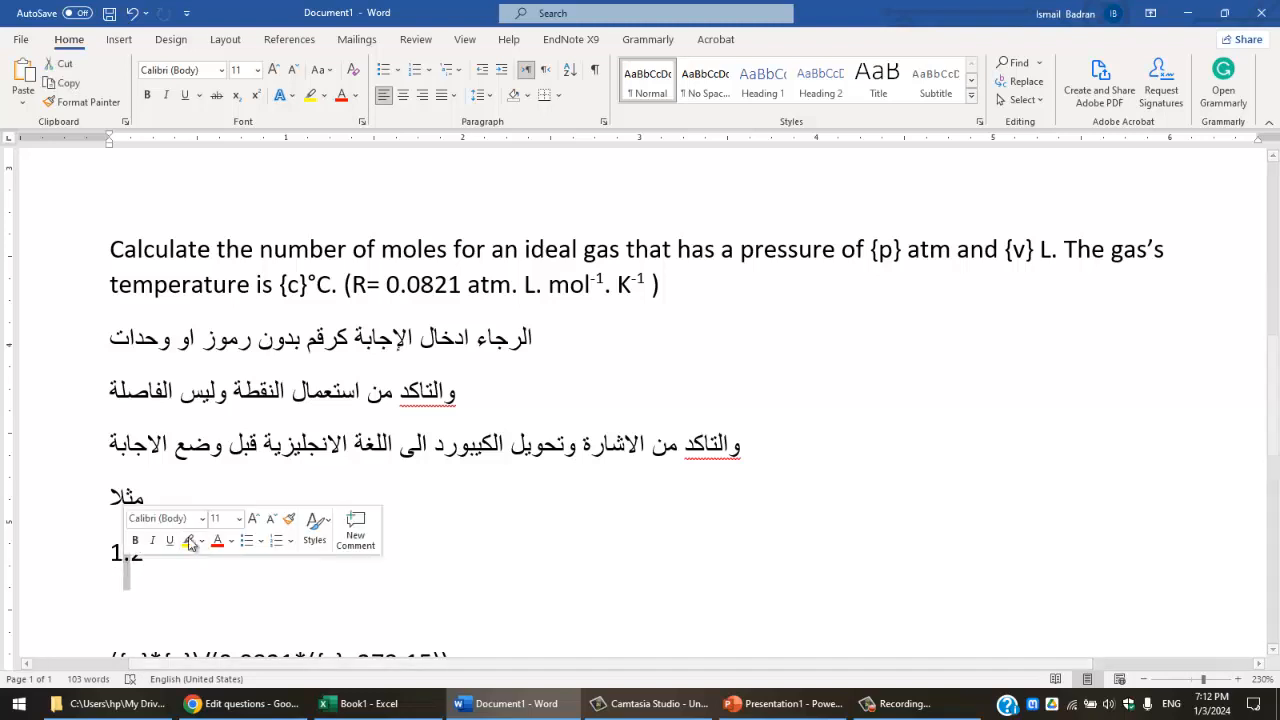
{"action": "left_click", "coordinate": [188, 446]}
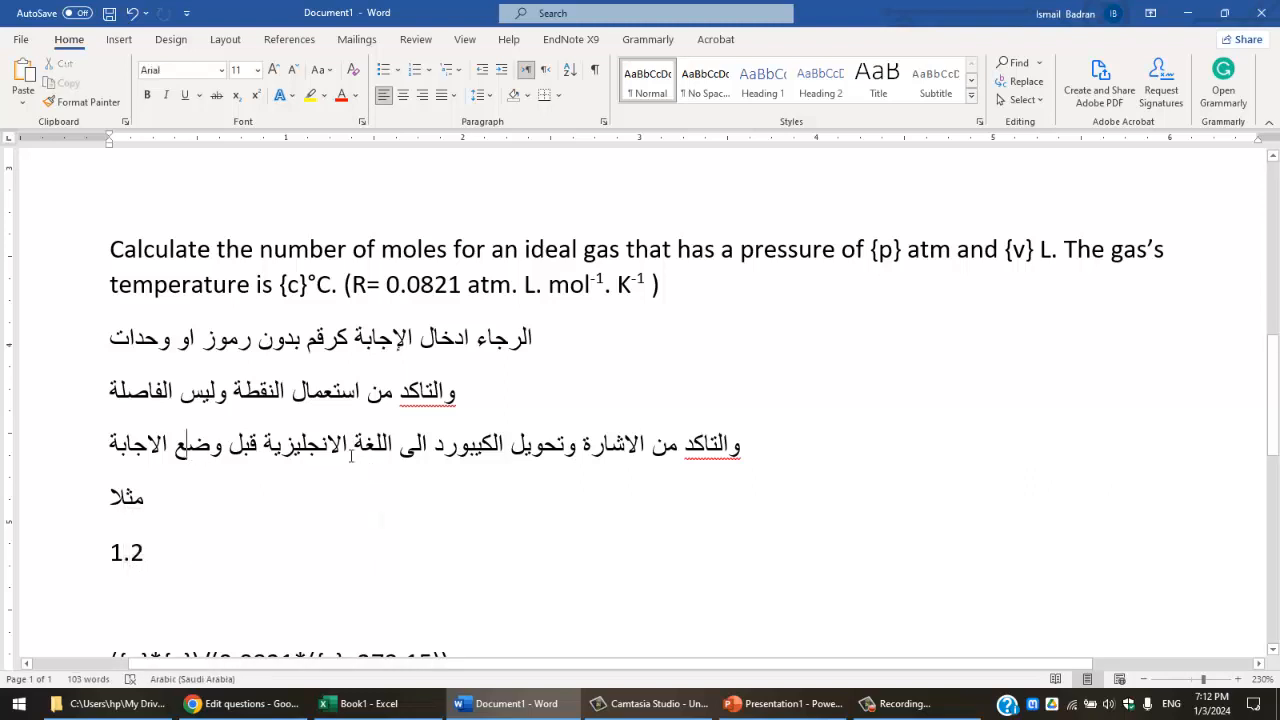
{"action": "scroll", "coordinate": [322, 447], "scroll_direction": "up", "scroll_amount": 1}
{"action": "scroll", "coordinate": [298, 450], "scroll_direction": "up", "scroll_amount": 1}
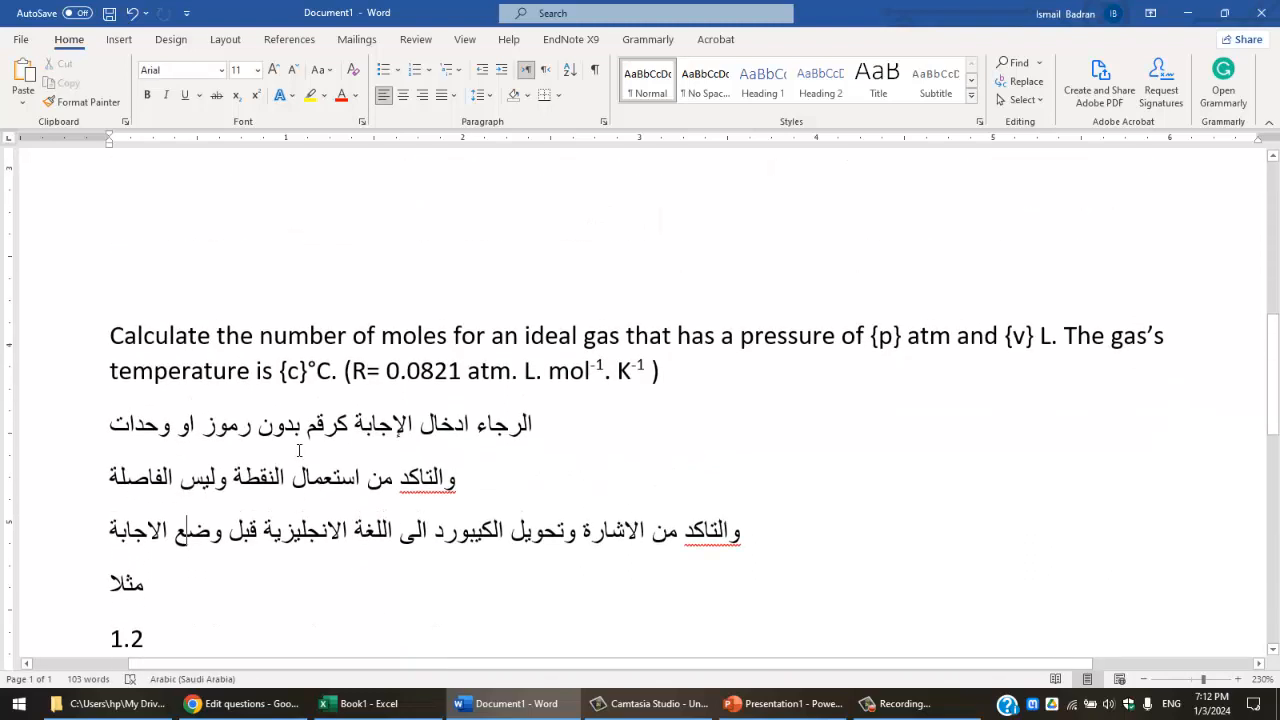
{"action": "scroll", "coordinate": [298, 450], "scroll_direction": "down", "scroll_amount": 5}
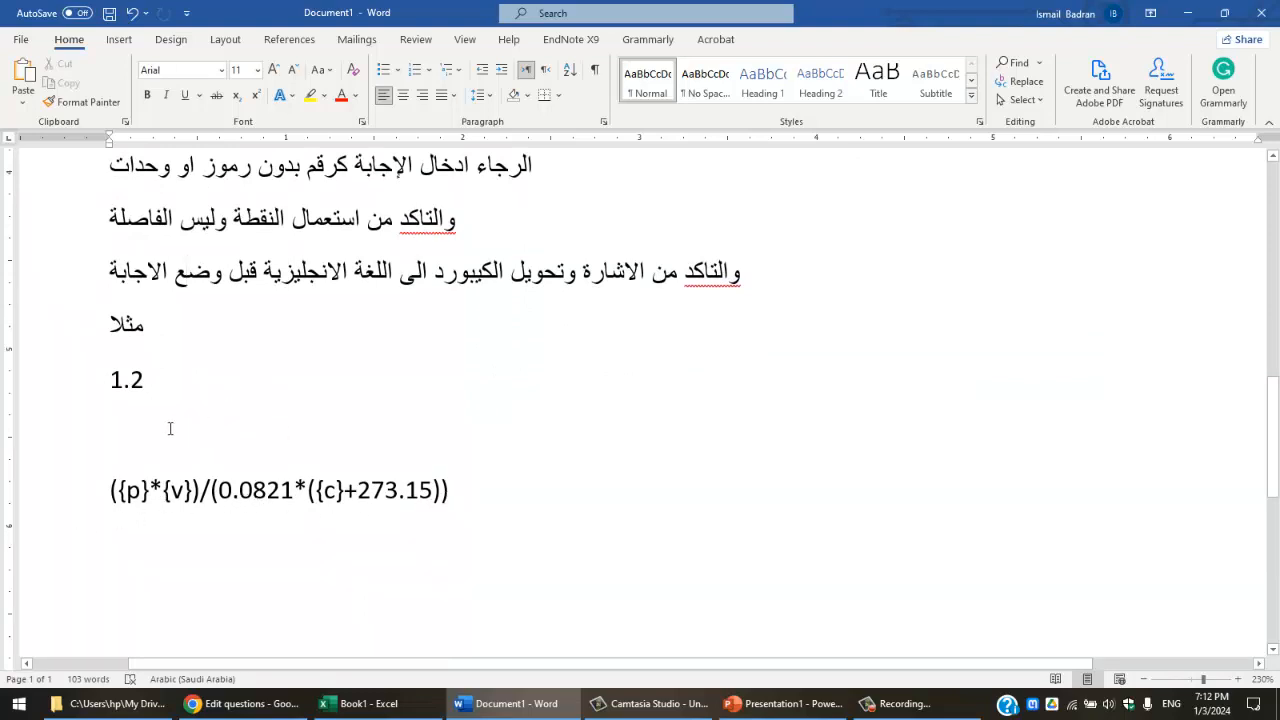
Examine the answer formula ({p}*{v})/(0.0821*({c}+273.15)), including its multiplication and division operators.
{"action": "left_click", "coordinate": [100, 448]}
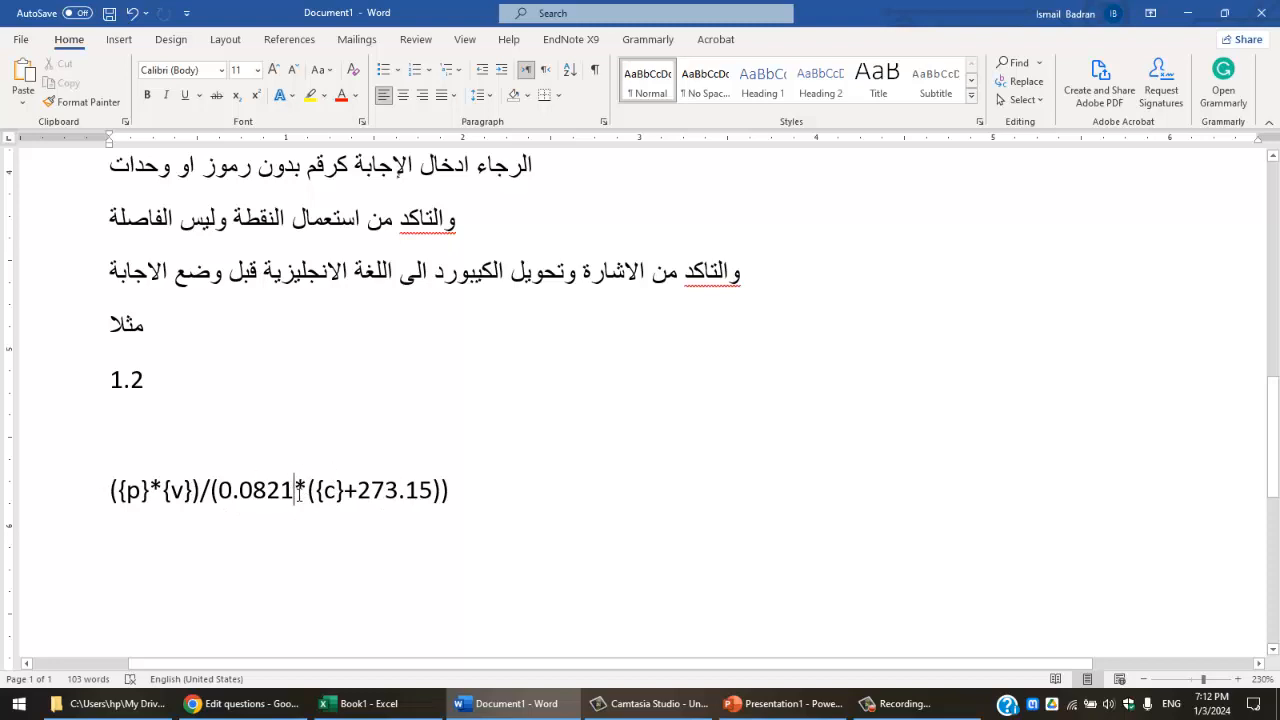
{"action": "left_click_drag", "start_coordinate": [295, 491], "coordinate": [301, 494]}
{"action": "left_click", "coordinate": [203, 494]}
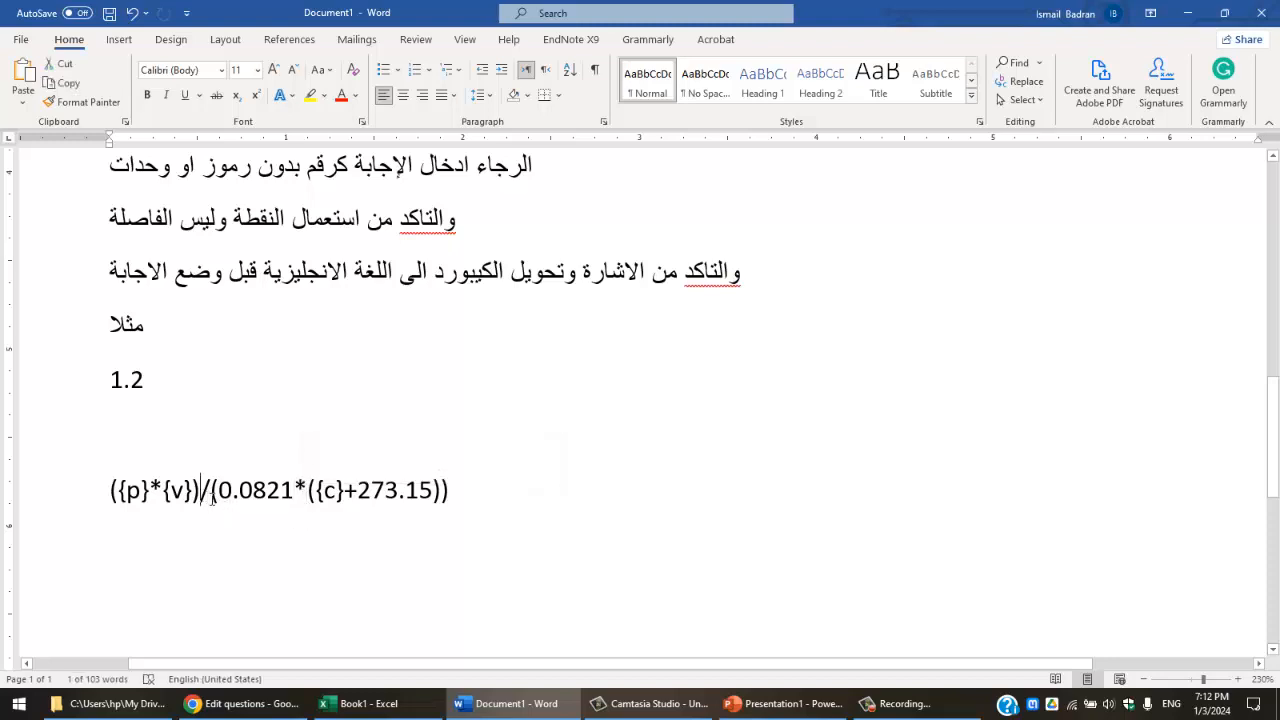
{"action": "left_click_drag", "start_coordinate": [203, 495], "coordinate": [213, 501]}
{"action": "left_click", "coordinate": [210, 507]}
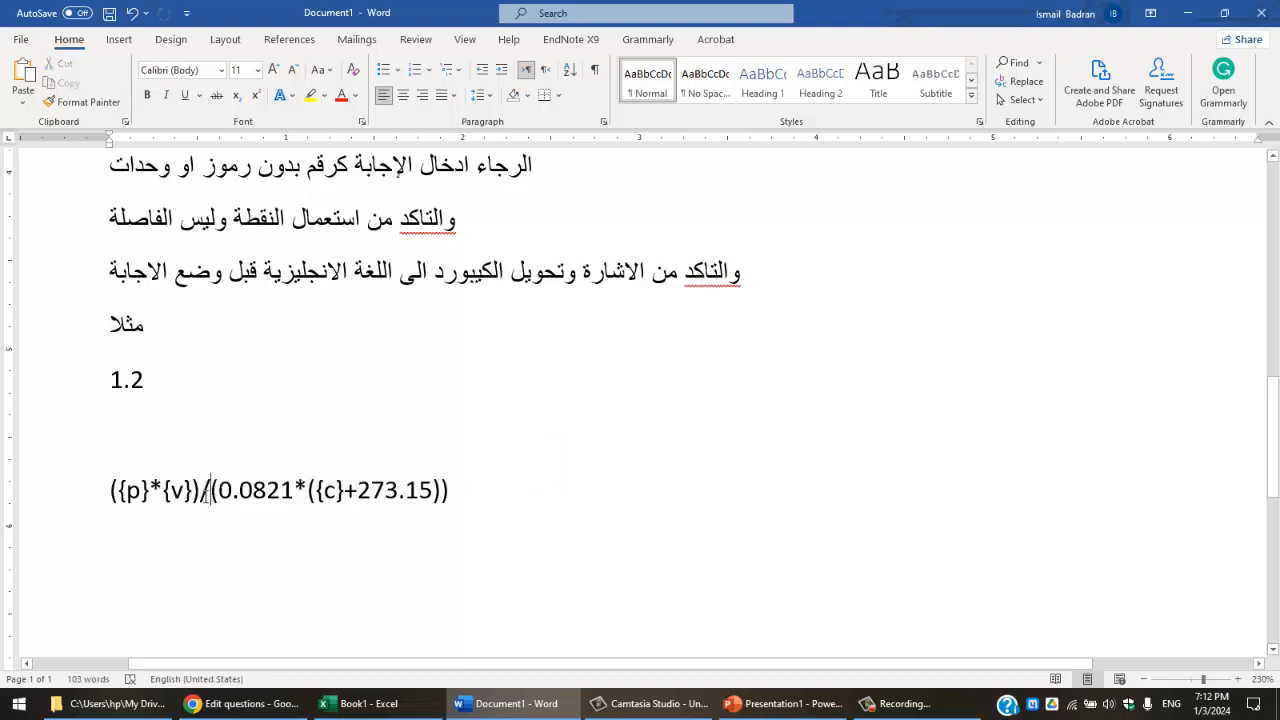
{"action": "left_click_drag", "start_coordinate": [204, 497], "coordinate": [211, 500]}
{"action": "left_click", "coordinate": [280, 529]}
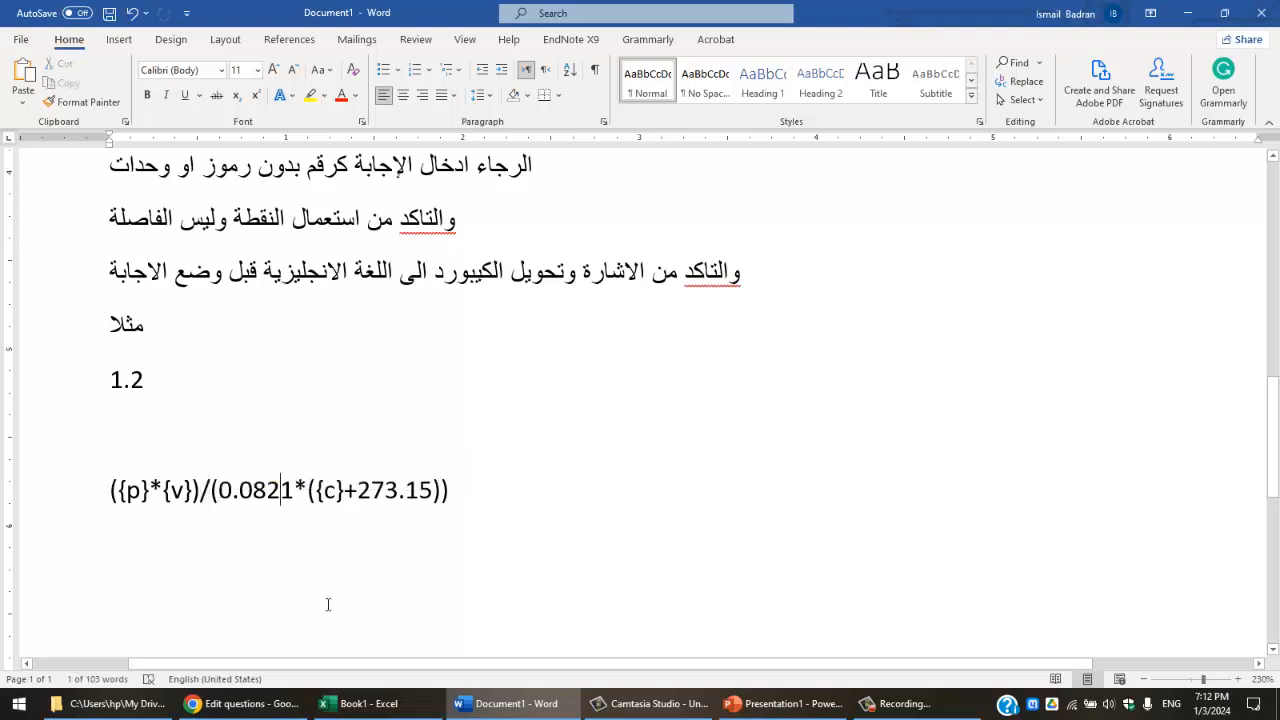
Switch to Moodle in Chrome and select the question bank category "Default for الامتحان الالكتروني للفصل الدراسي الثاني 2023".
{"action": "left_click", "coordinate": [248, 705]}
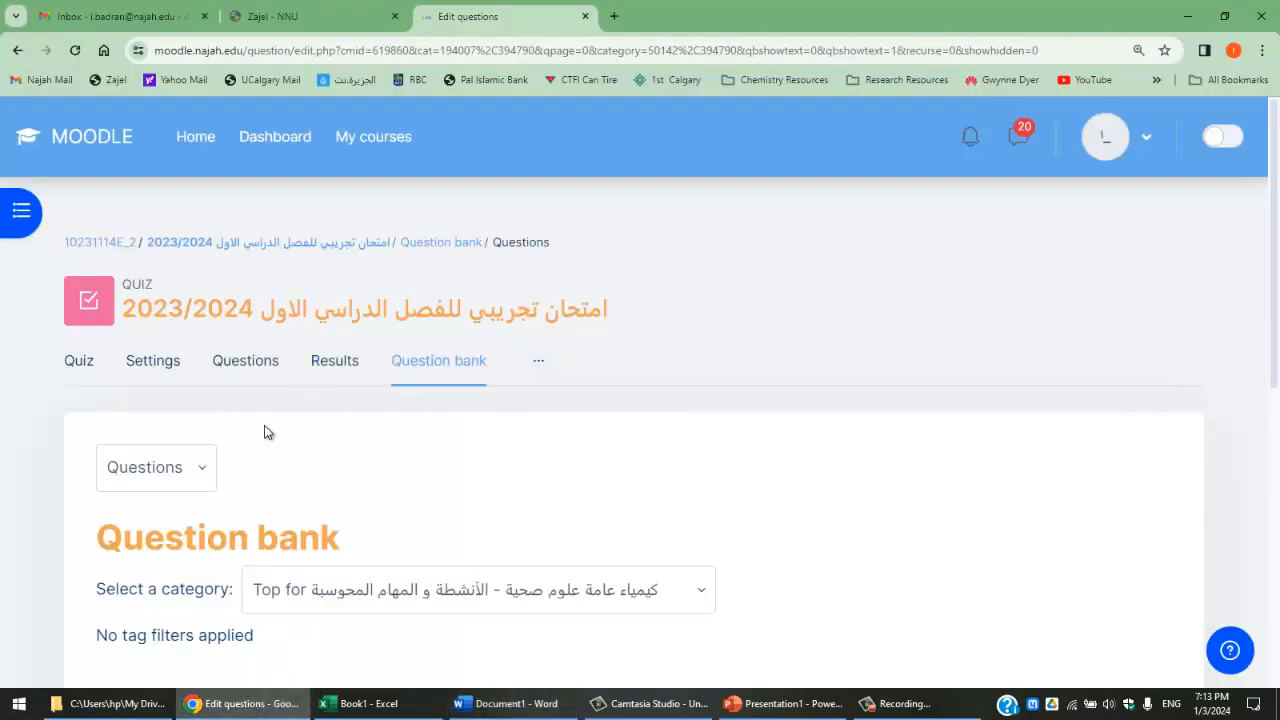
{"action": "scroll", "coordinate": [263, 431], "scroll_direction": "down", "scroll_amount": 1}
{"action": "left_click", "coordinate": [463, 302]}
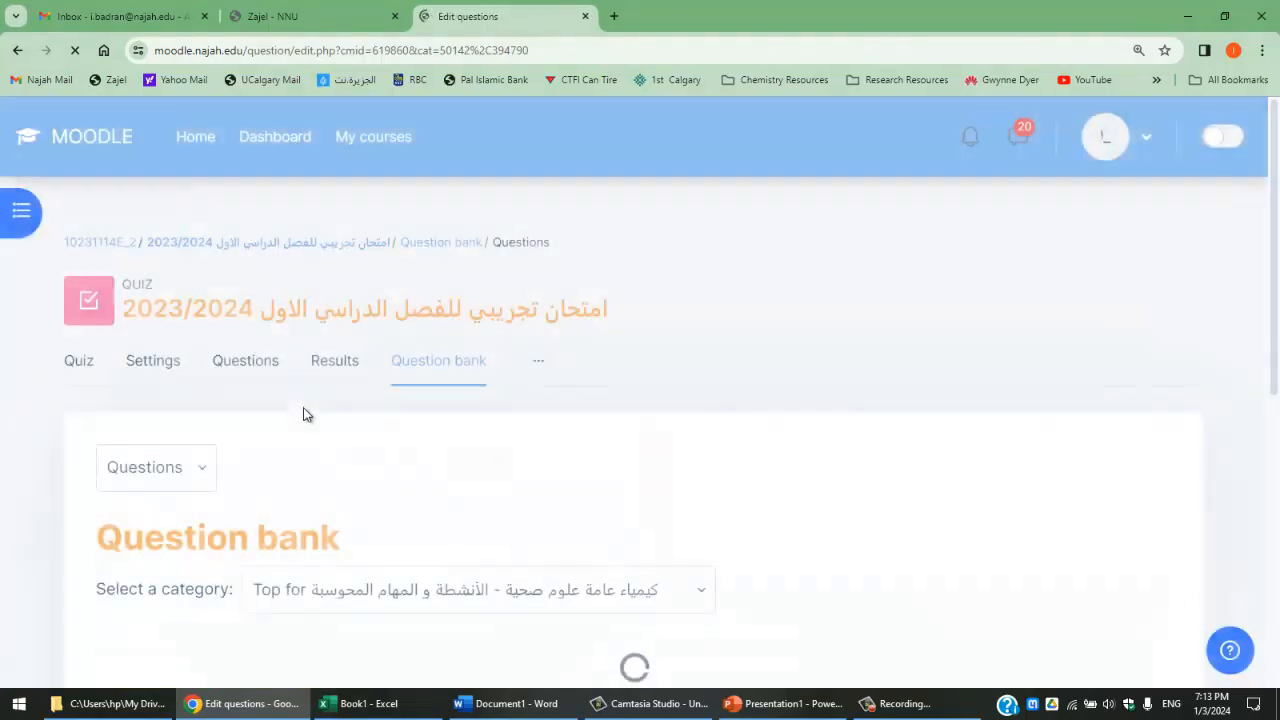
{"action": "scroll", "coordinate": [391, 406], "scroll_direction": "down", "scroll_amount": 2}
{"action": "left_click", "coordinate": [540, 428]}
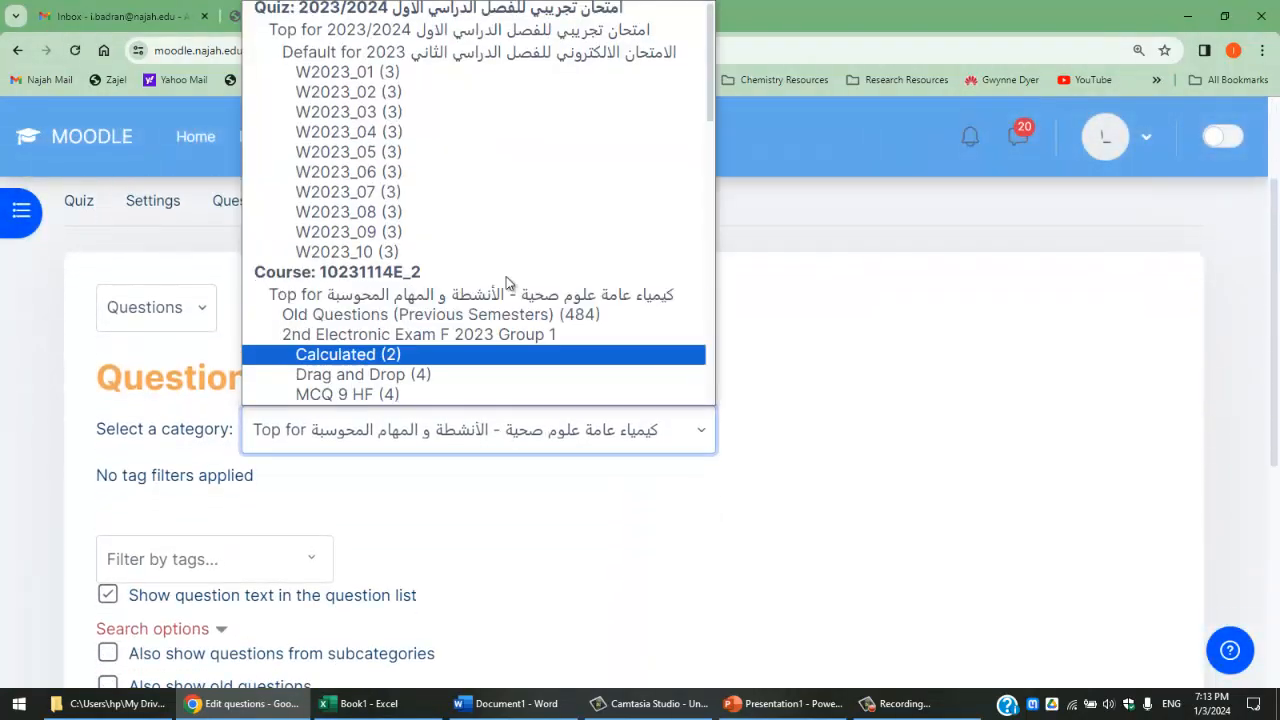
{"action": "left_click", "coordinate": [496, 62]}
{"action": "scroll", "coordinate": [397, 483], "scroll_direction": "down", "scroll_amount": 4}
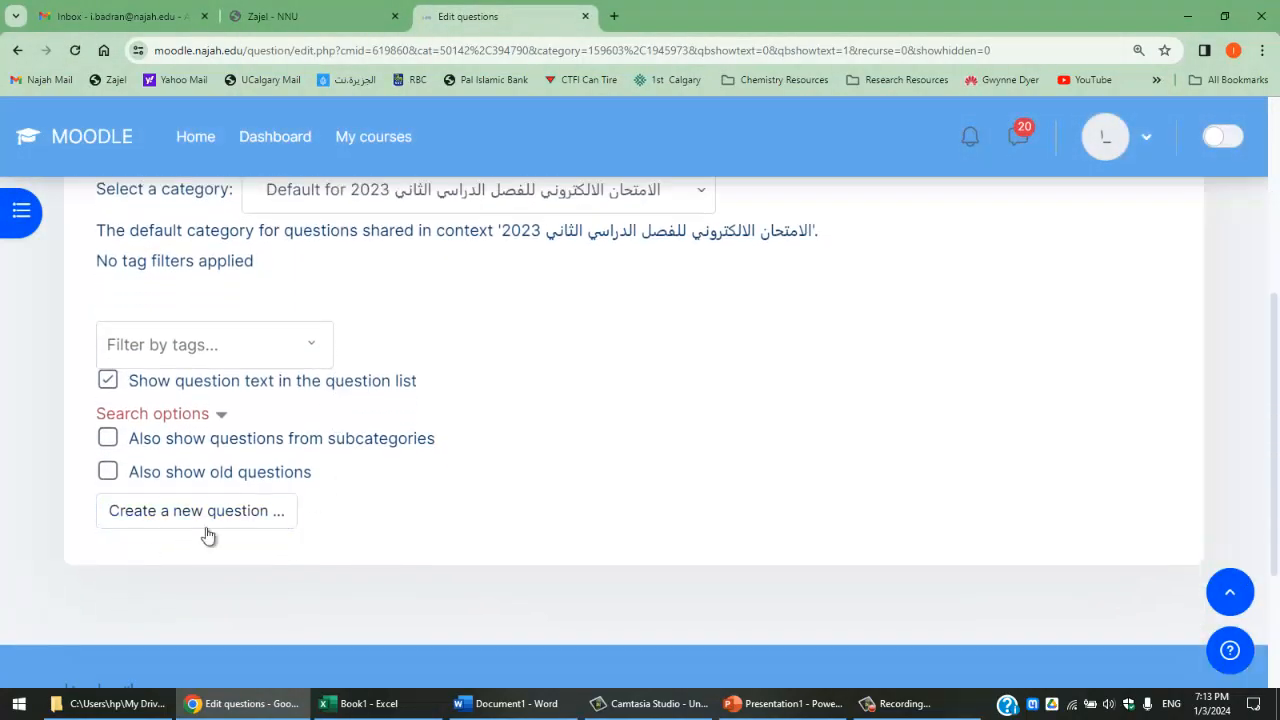
Create a new question of the Calculated simple type in the selected category.
{"action": "left_click", "coordinate": [200, 520]}
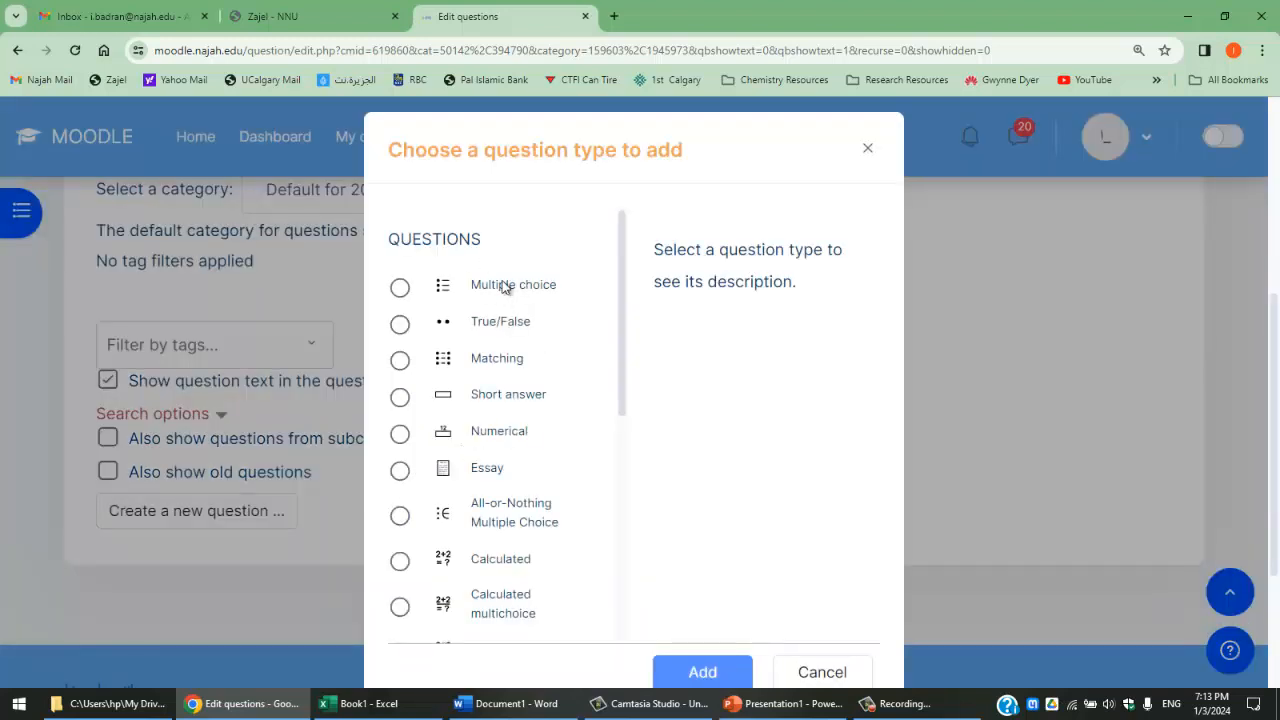
{"action": "left_click", "coordinate": [500, 323]}
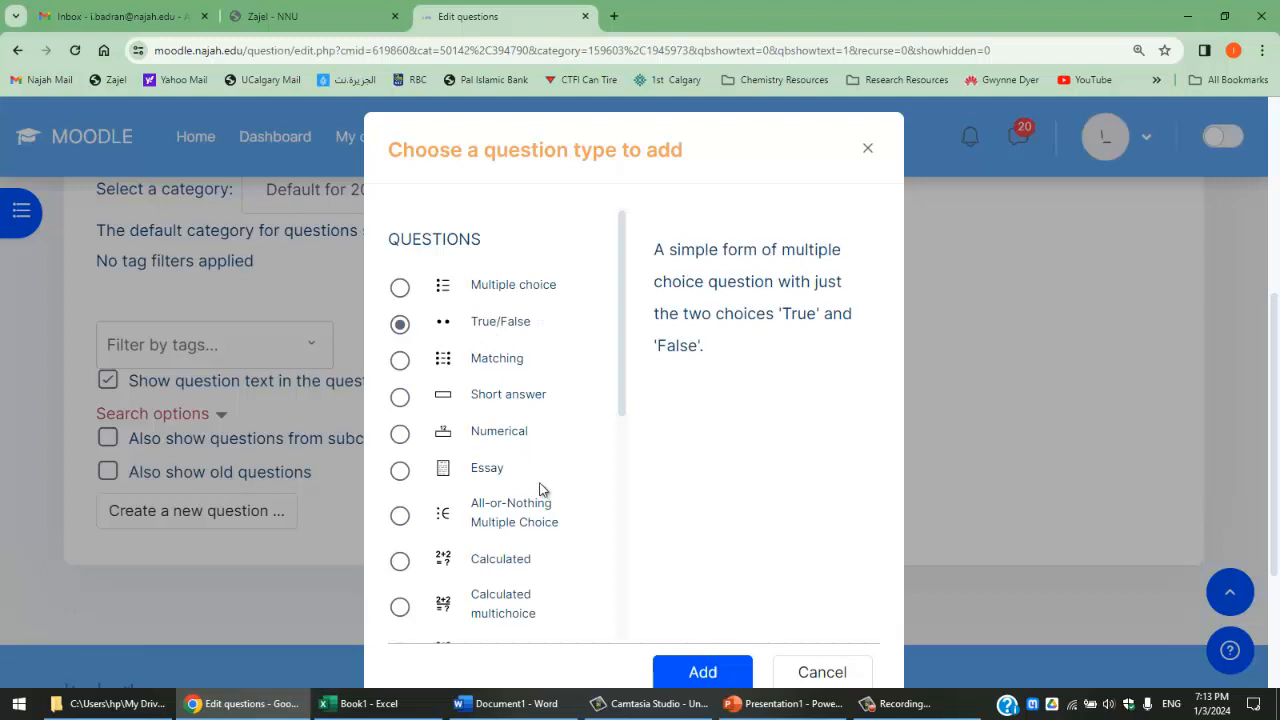
{"action": "scroll", "coordinate": [534, 475], "scroll_direction": "down", "scroll_amount": 1}
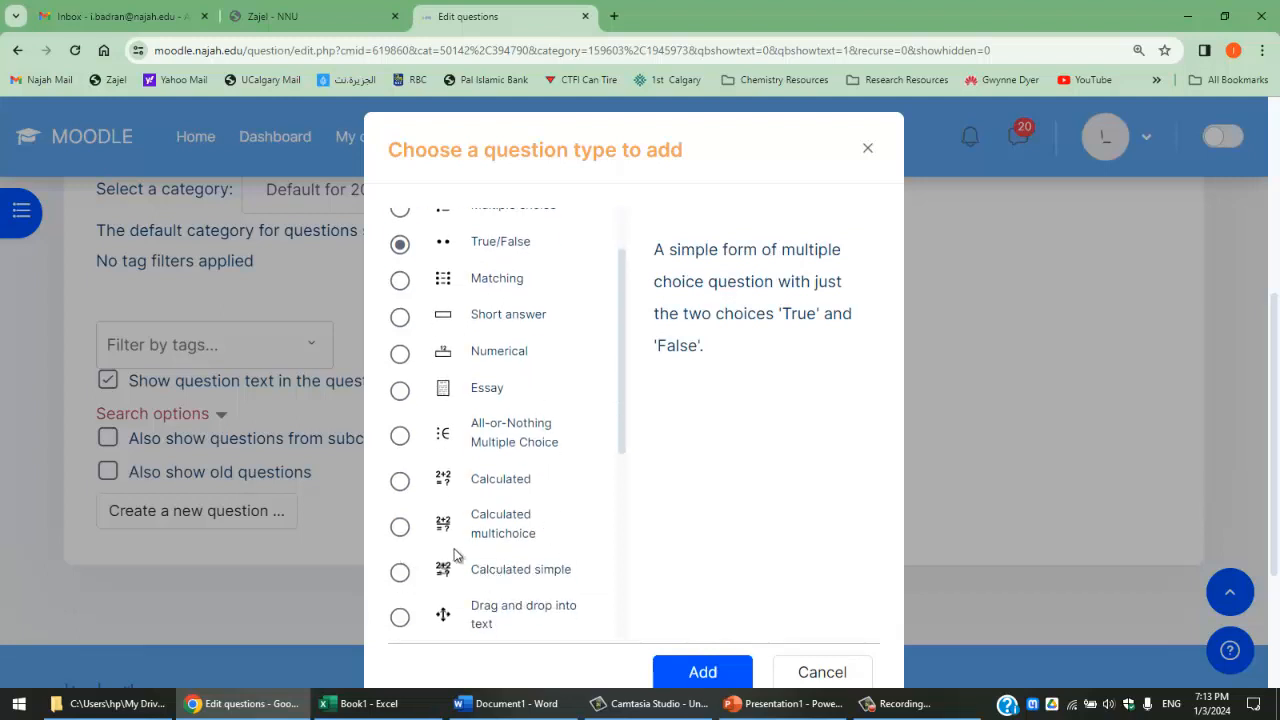
{"action": "left_click", "coordinate": [399, 489]}
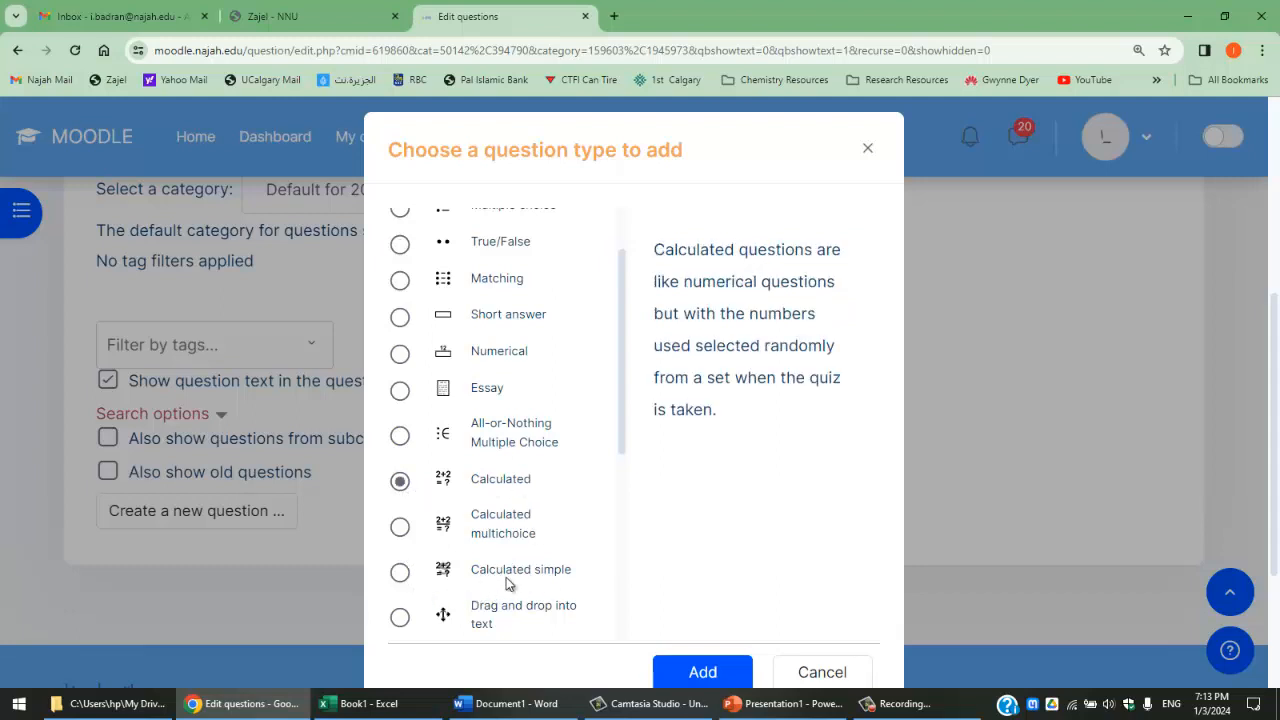
{"action": "left_click", "coordinate": [401, 574]}
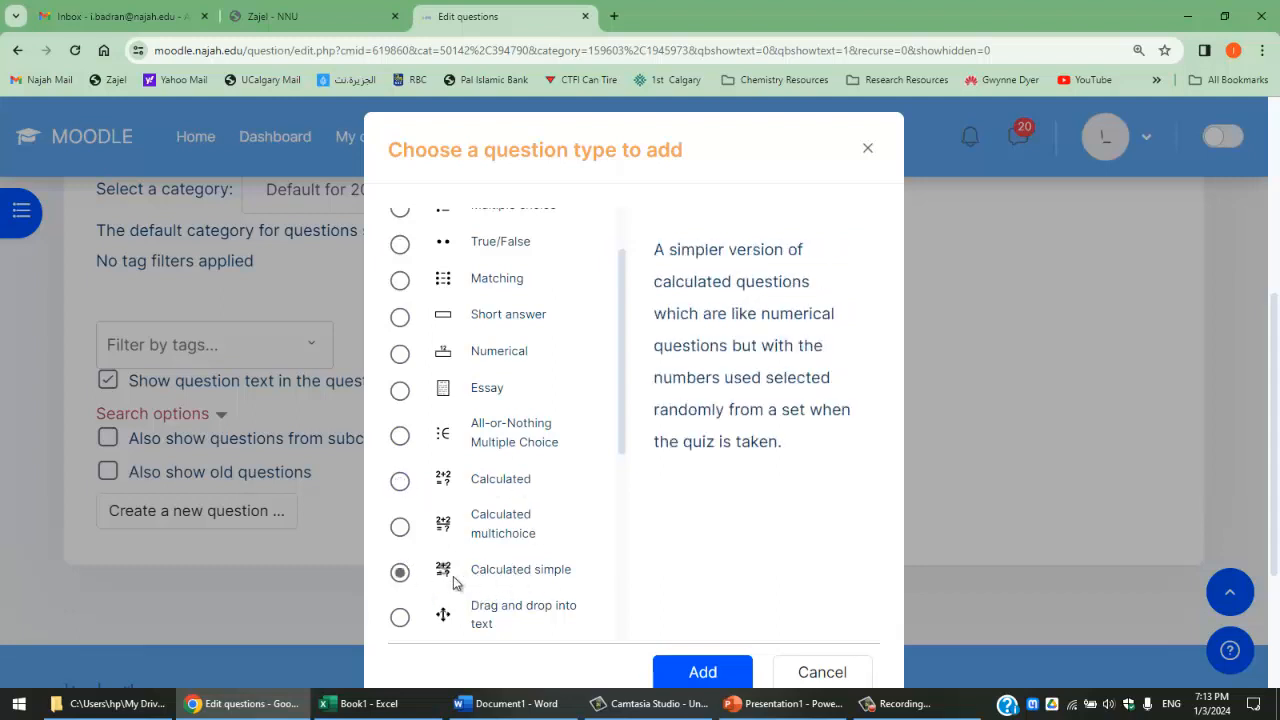
{"action": "left_click", "coordinate": [703, 672]}
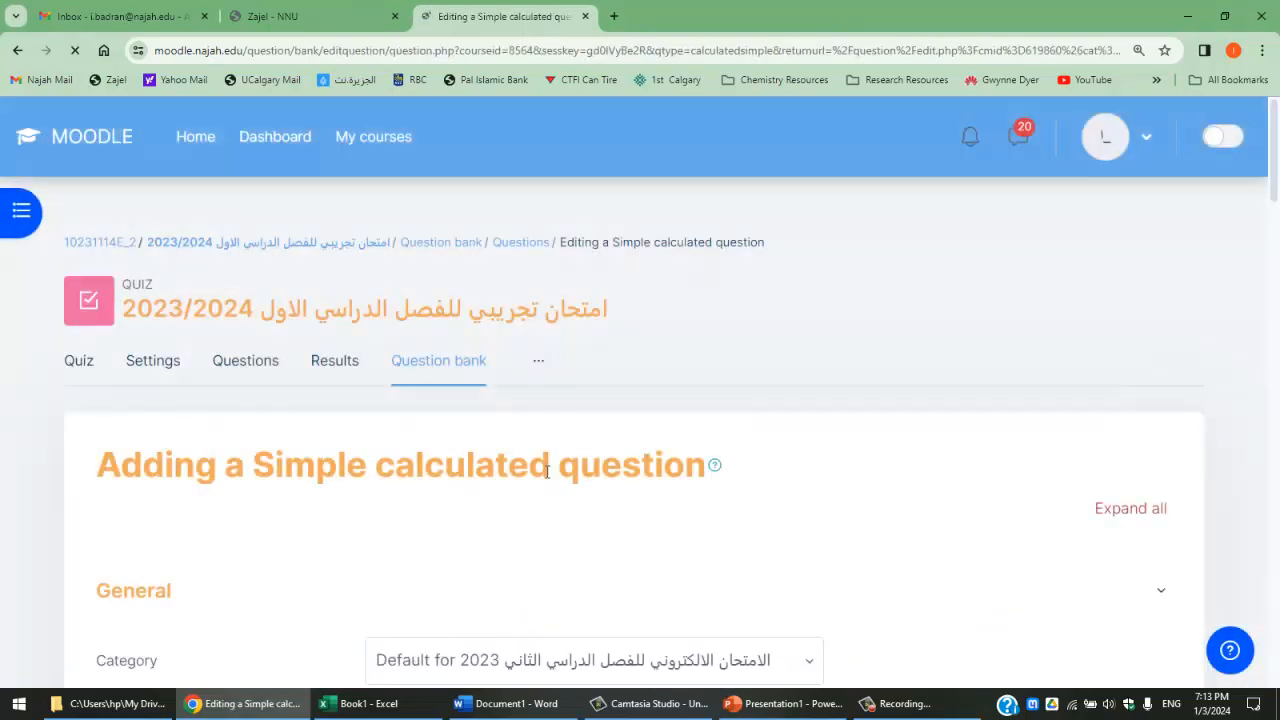
Name the new simple calculated question "Ideal gas Law".
{"action": "scroll", "coordinate": [514, 486], "scroll_direction": "down", "scroll_amount": 2}
{"action": "left_click", "coordinate": [494, 498]}
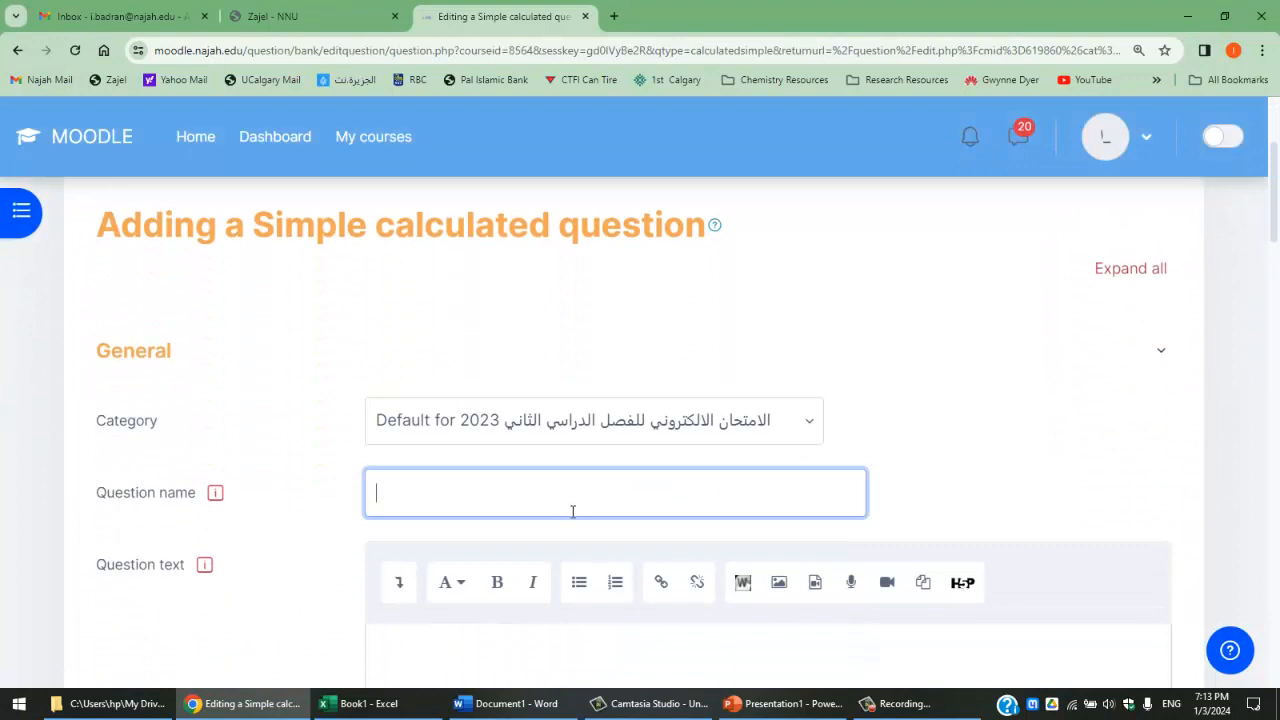
{"action": "type", "text": "sdf"}
{"action": "key", "text": "ctrl+a"}
{"action": "type", "text": "IDea"}
{"action": "key", "text": "ctrl+a"}
{"action": "type", "text": "Ideal gas La"}
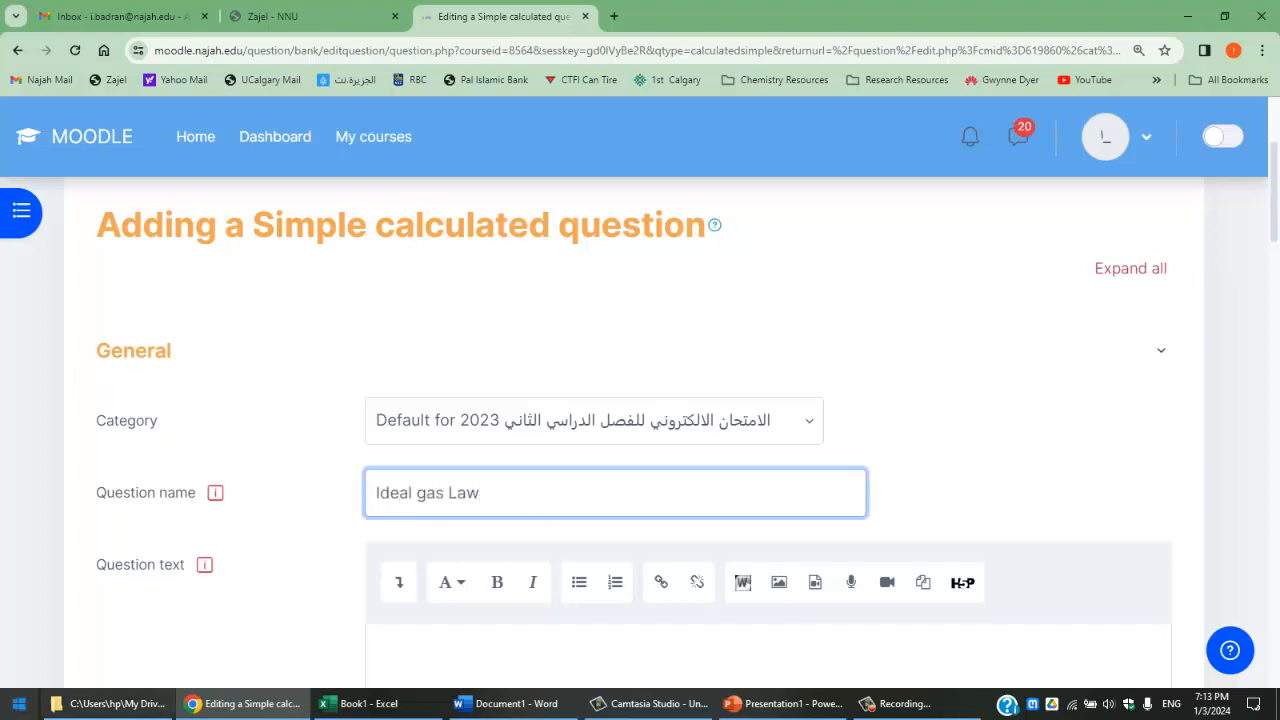
Copy the ideal gas question with its Arabic instructions and 1.2 example from the Word document into Moodle's question text.
{"action": "scroll", "coordinate": [494, 606], "scroll_direction": "down", "scroll_amount": 2}
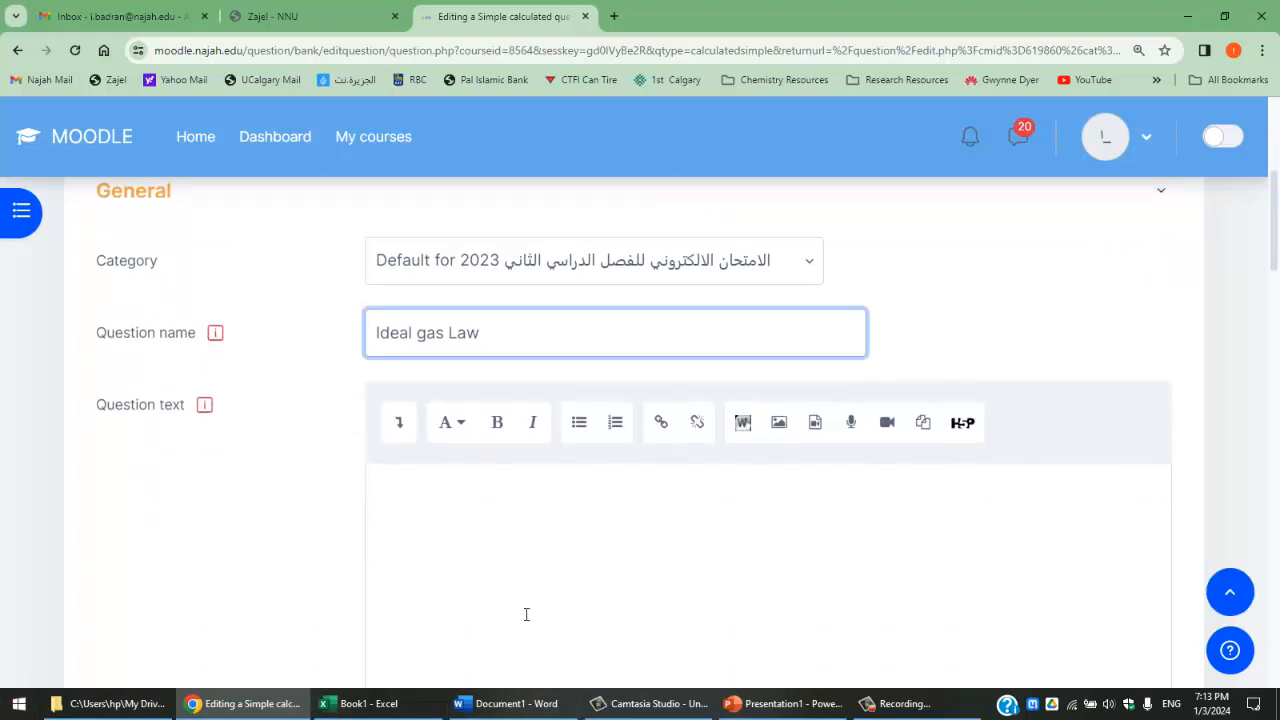
{"action": "left_click", "coordinate": [505, 703]}
{"action": "scroll", "coordinate": [170, 360], "scroll_direction": "up", "scroll_amount": 3}
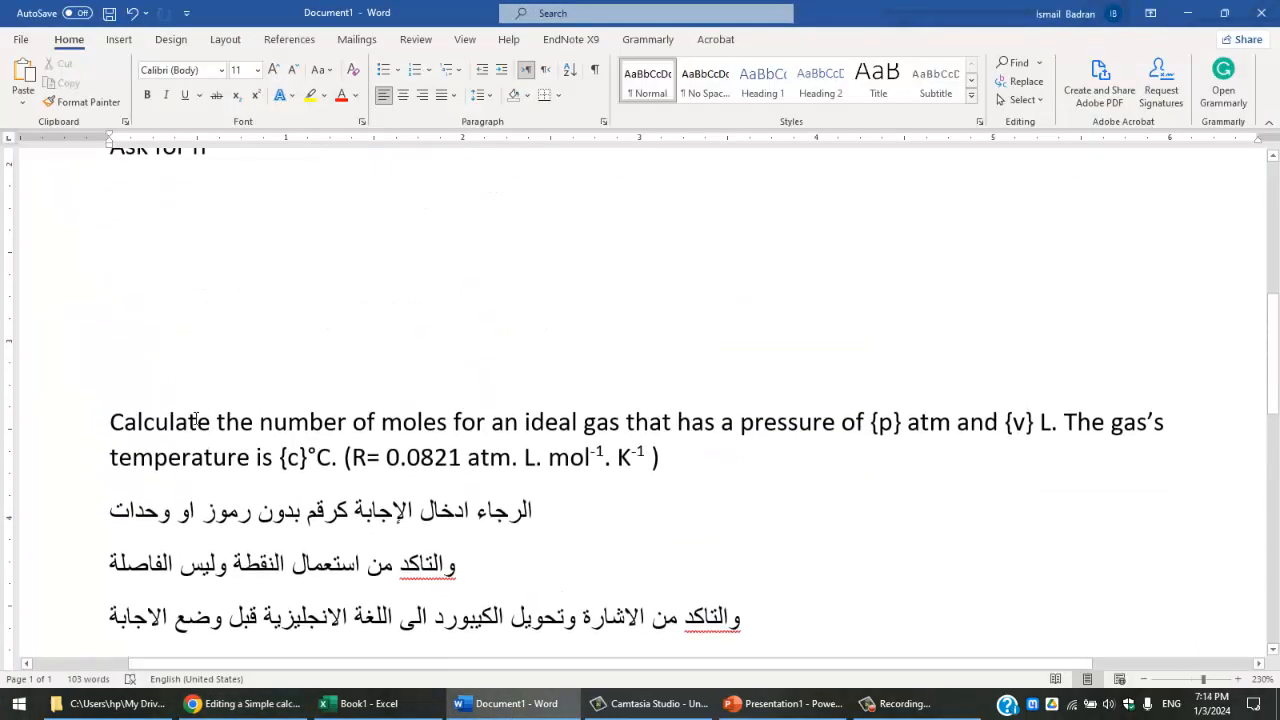
{"action": "left_click_drag", "start_coordinate": [196, 420], "coordinate": [289, 576]}
{"action": "key", "text": "ctrl+c"}
{"action": "scroll", "coordinate": [229, 506], "scroll_direction": "down", "scroll_amount": 3}
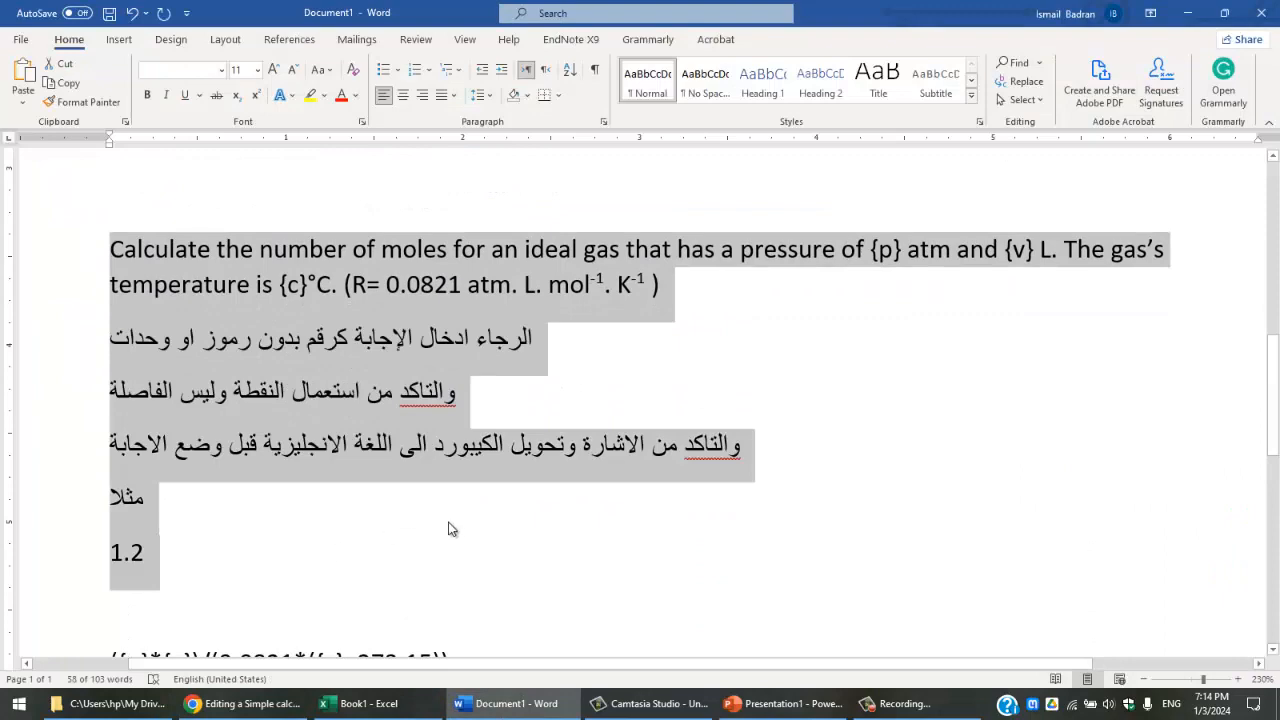
{"action": "key", "text": "alt+Tab"}
{"action": "left_click", "coordinate": [474, 551]}
{"action": "key", "text": "ctrl+v"}
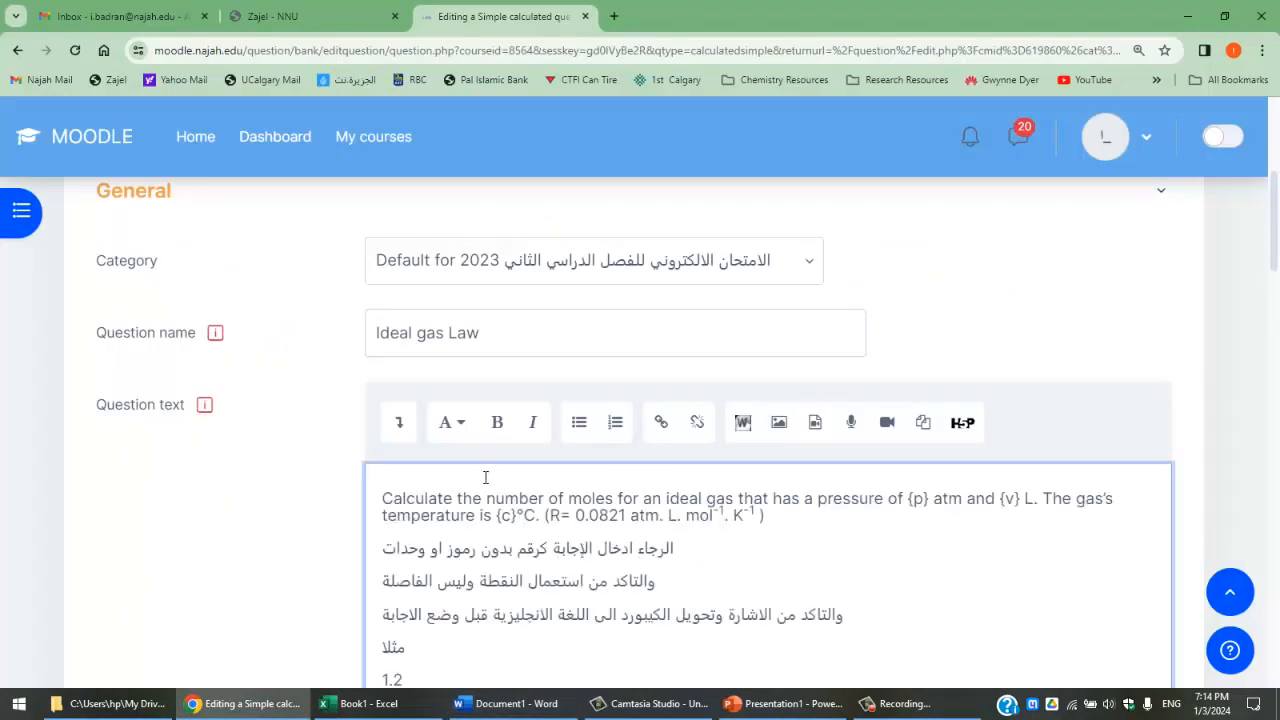
Review the pasted question text, the default mark and the answer formula settings of the new question.
{"action": "scroll", "coordinate": [485, 477], "scroll_direction": "down", "scroll_amount": 1}
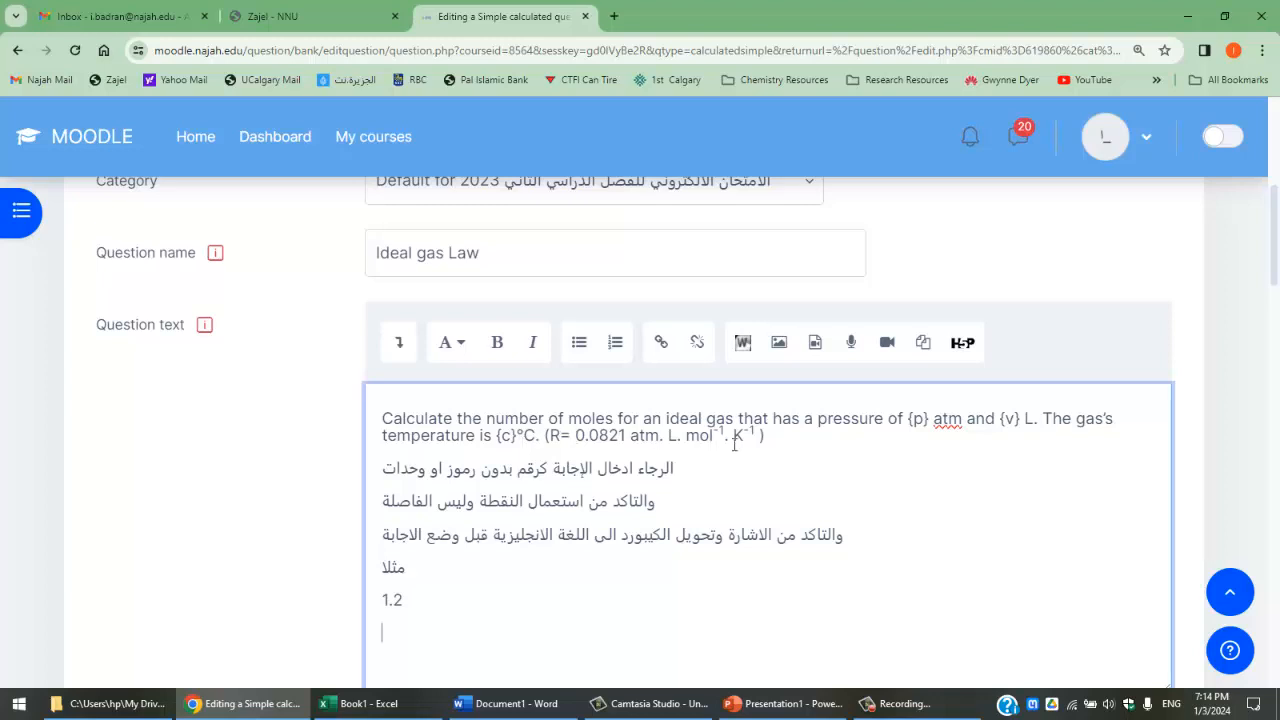
{"action": "scroll", "coordinate": [364, 514], "scroll_direction": "down", "scroll_amount": 1}
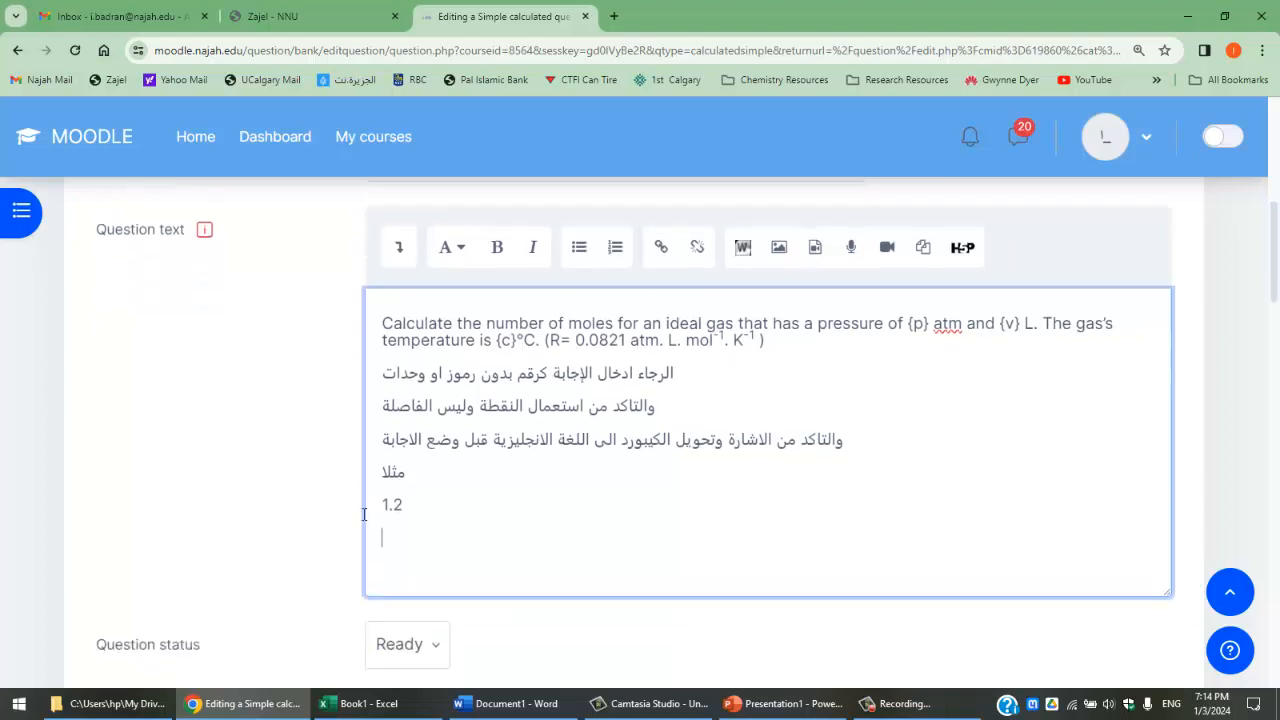
{"action": "scroll", "coordinate": [281, 468], "scroll_direction": "down", "scroll_amount": 3}
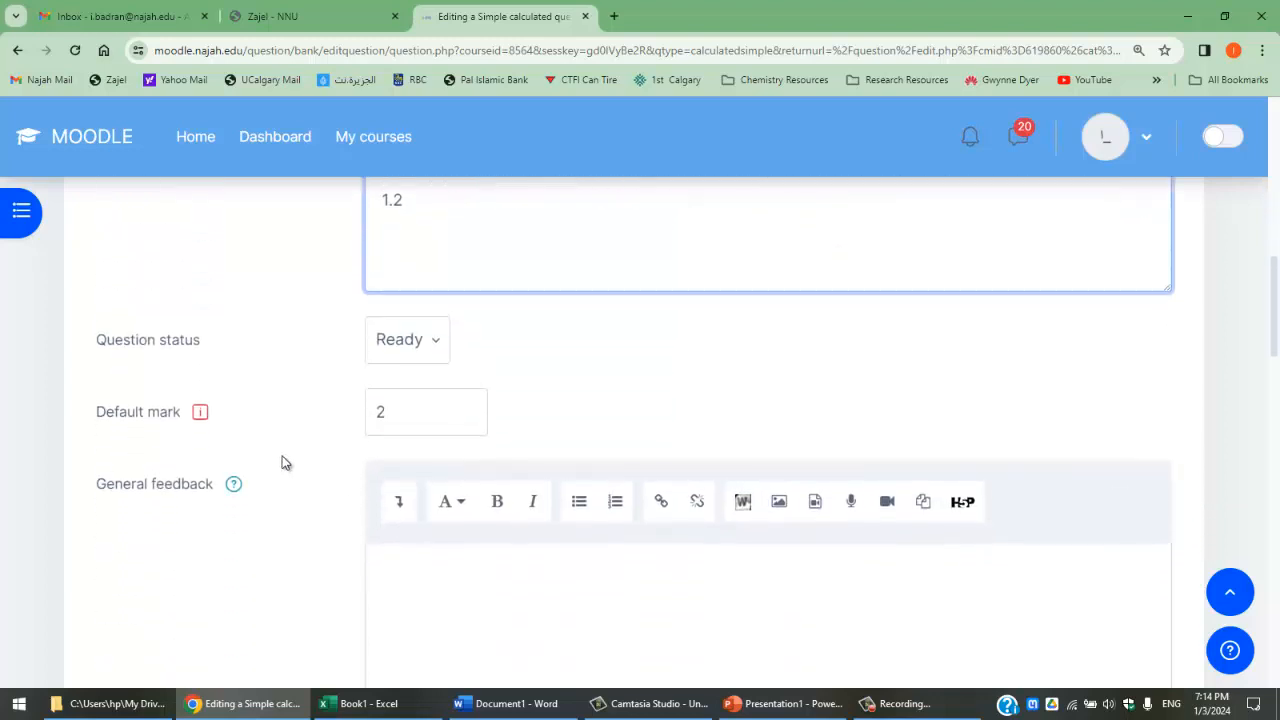
{"action": "left_click", "coordinate": [410, 408]}
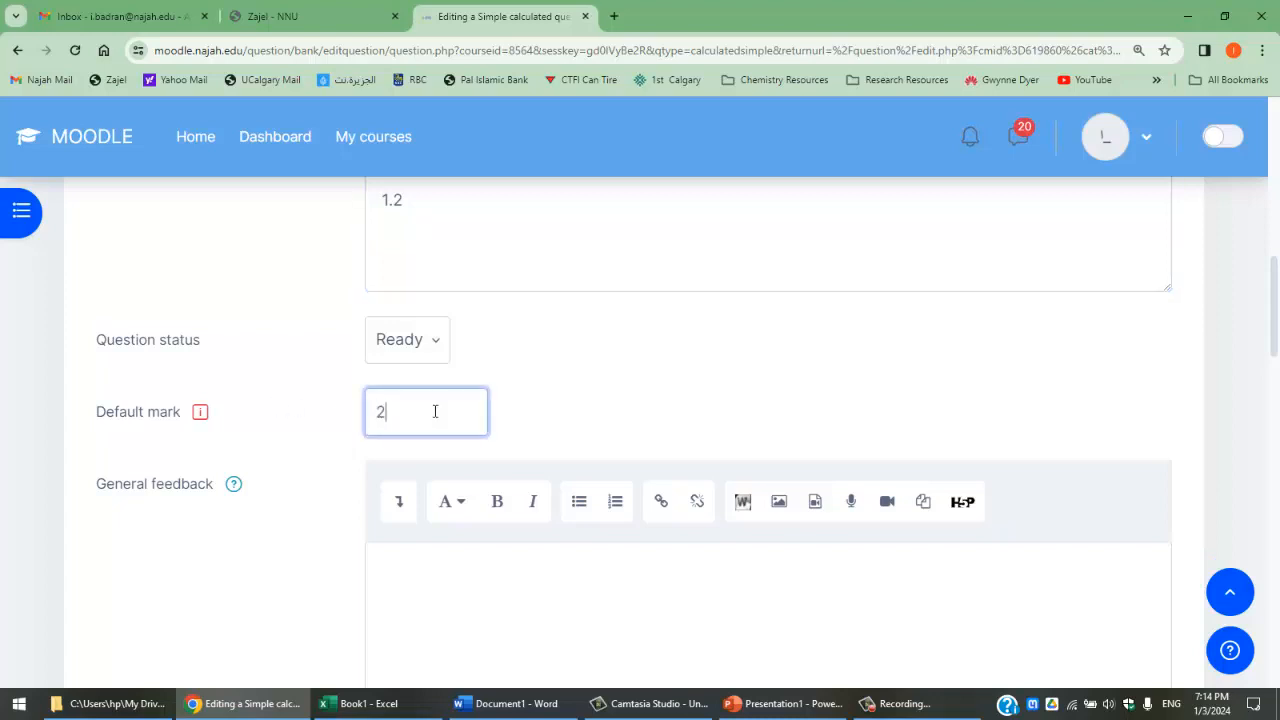
{"action": "left_click_drag", "start_coordinate": [435, 411], "coordinate": [341, 415]}
{"action": "scroll", "coordinate": [314, 393], "scroll_direction": "down", "scroll_amount": 5}
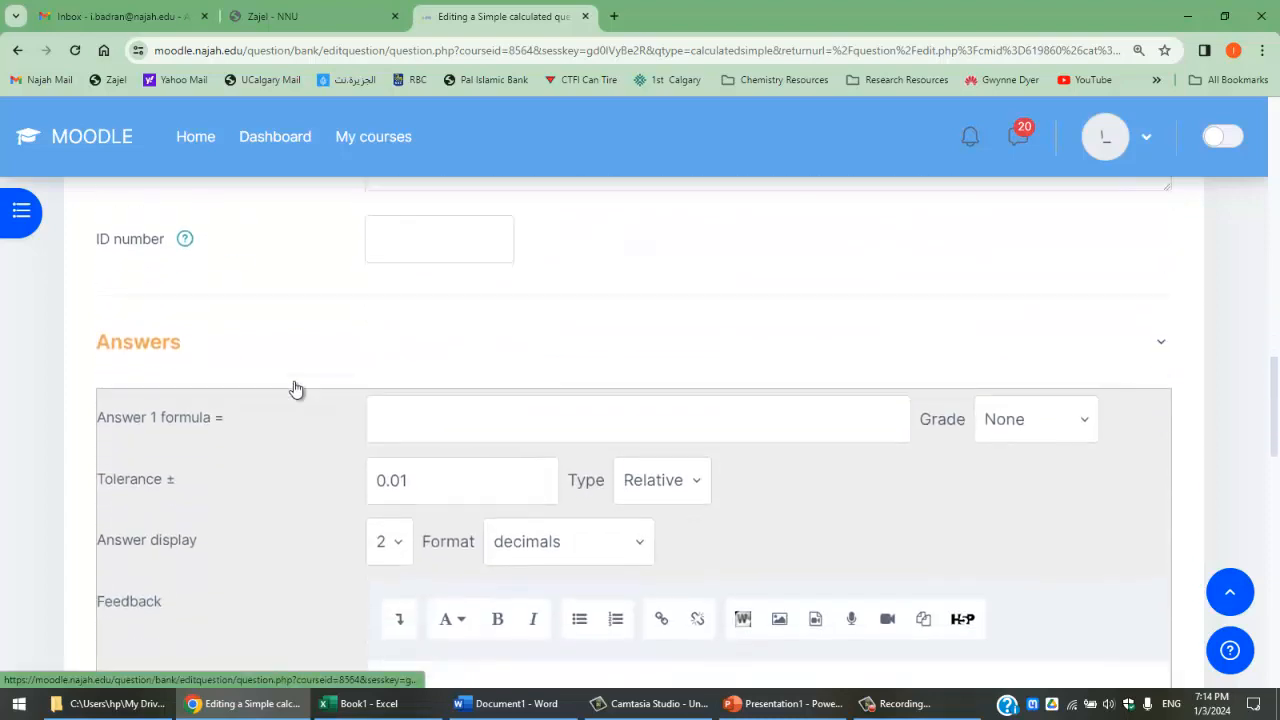
{"action": "scroll", "coordinate": [294, 389], "scroll_direction": "down", "scroll_amount": 1}
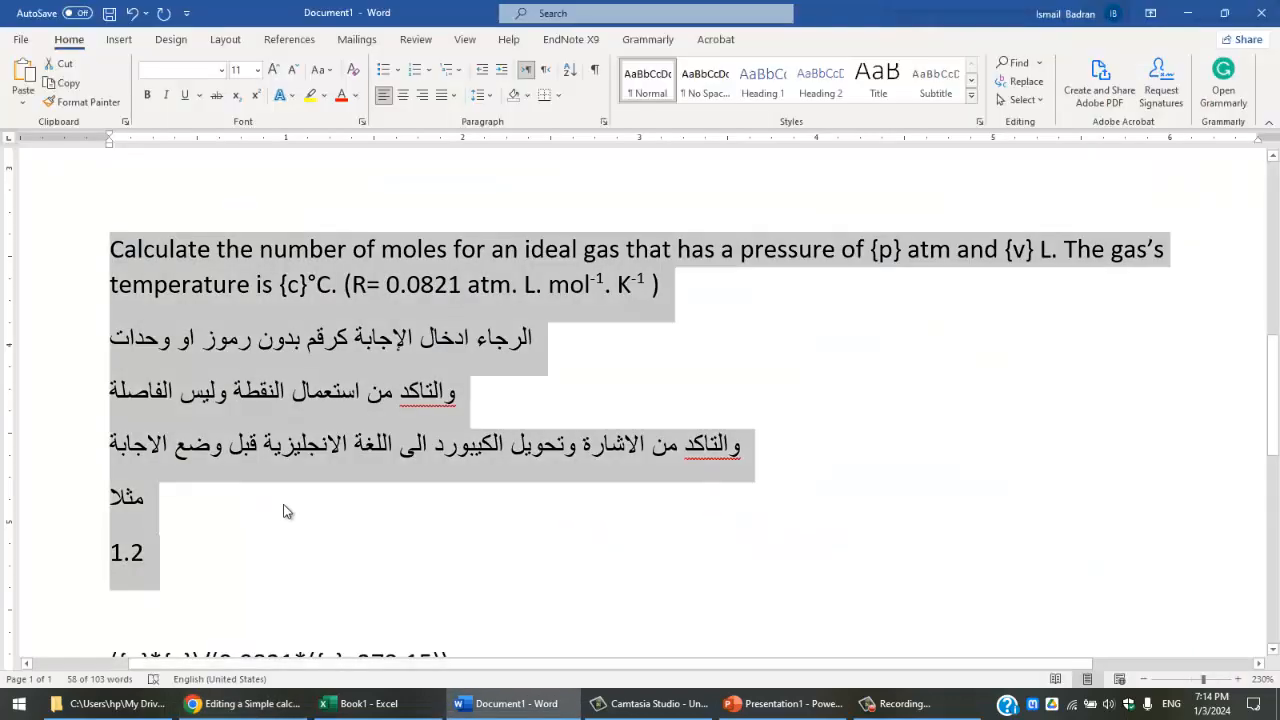
Copy the formula ({p}*{v})/(0.0821*({c}+273.15)) from the Word document into Moodle's Answer 1 formula and set its grade to 100%.
{"action": "key", "text": "alt+Tab"}
{"action": "scroll", "coordinate": [228, 509], "scroll_direction": "down", "scroll_amount": 1}
{"action": "left_click", "coordinate": [57, 491]}
{"action": "key", "text": "ctrl+c"}
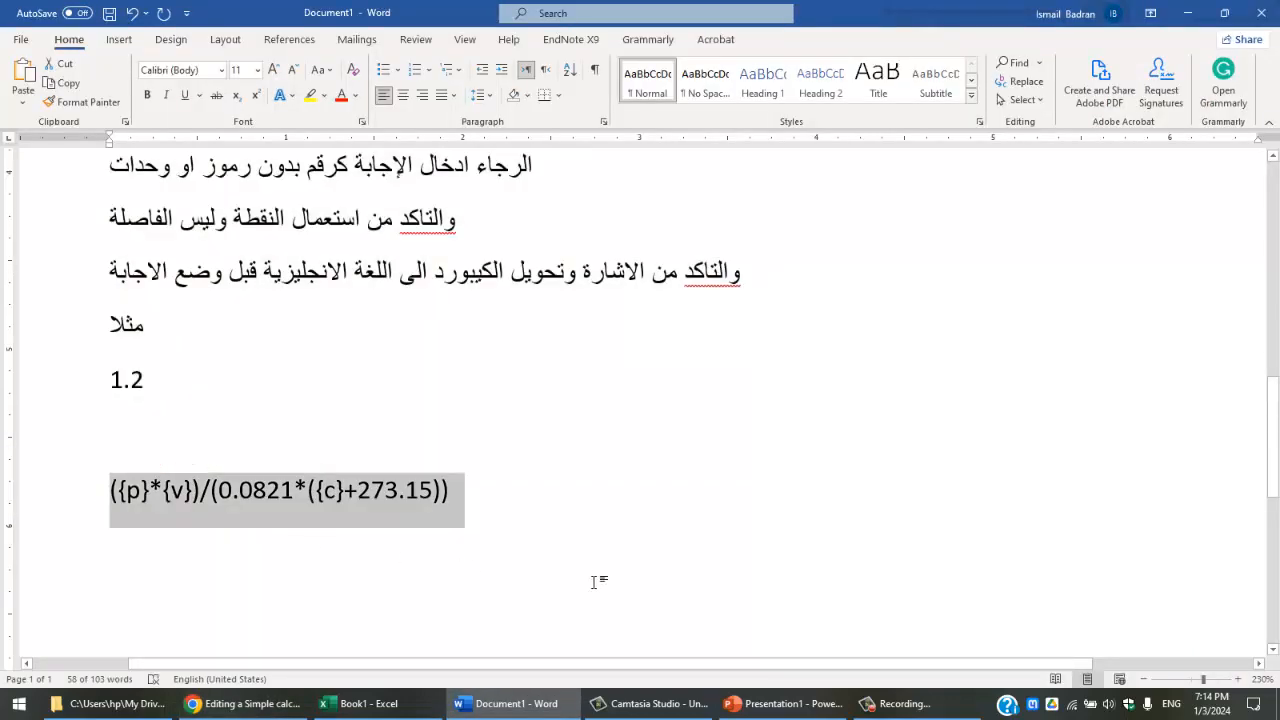
{"action": "key", "text": "alt+Tab"}
{"action": "key", "text": "ctrl+v"}
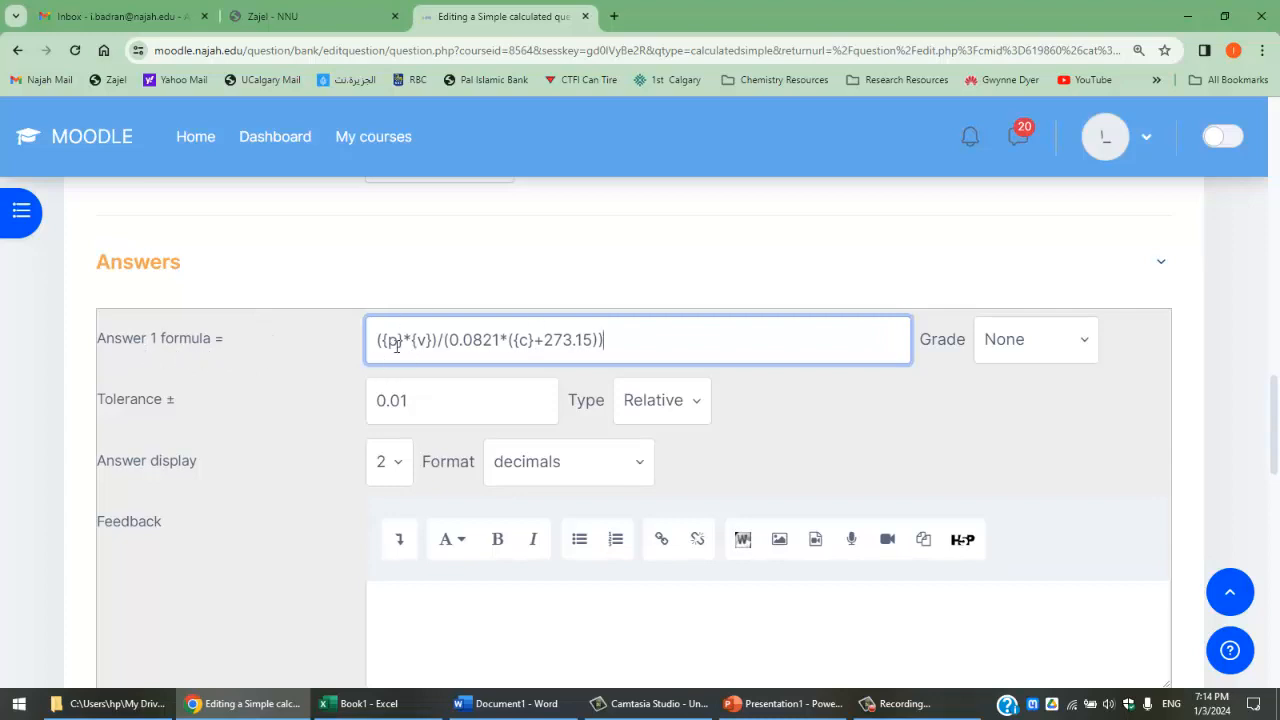
{"action": "left_click", "coordinate": [1034, 343]}
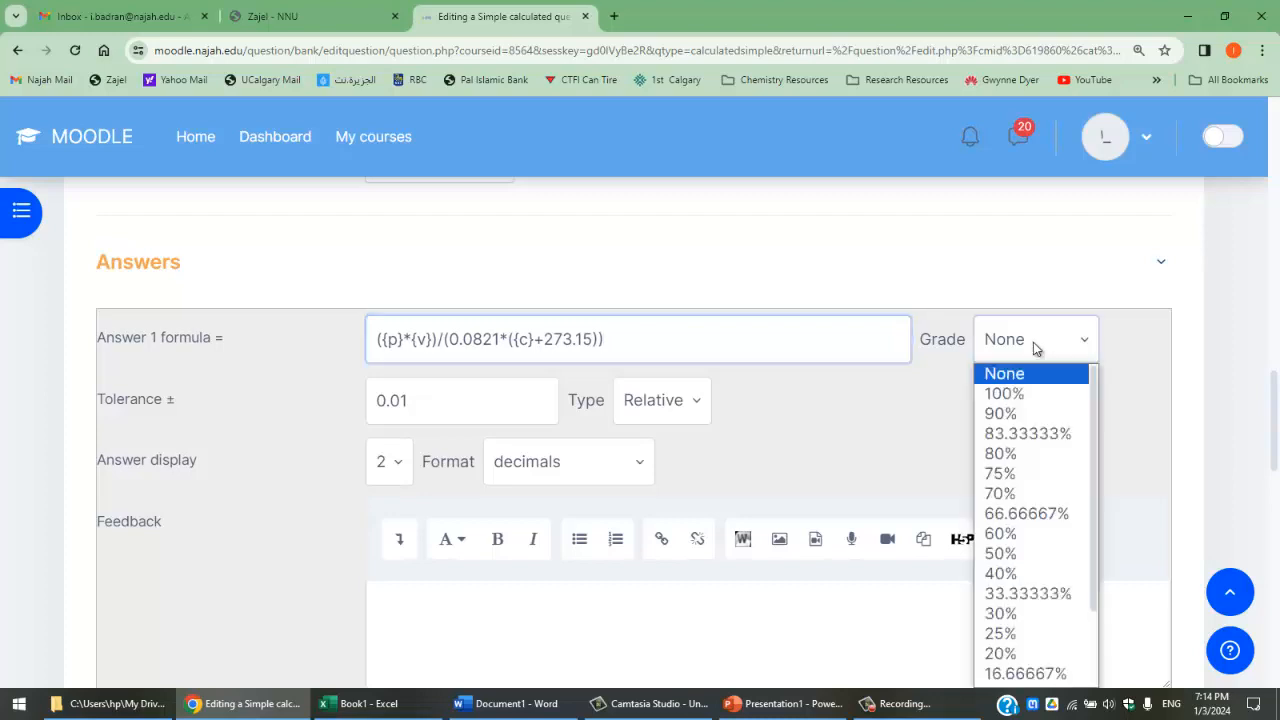
{"action": "left_click", "coordinate": [1055, 398]}
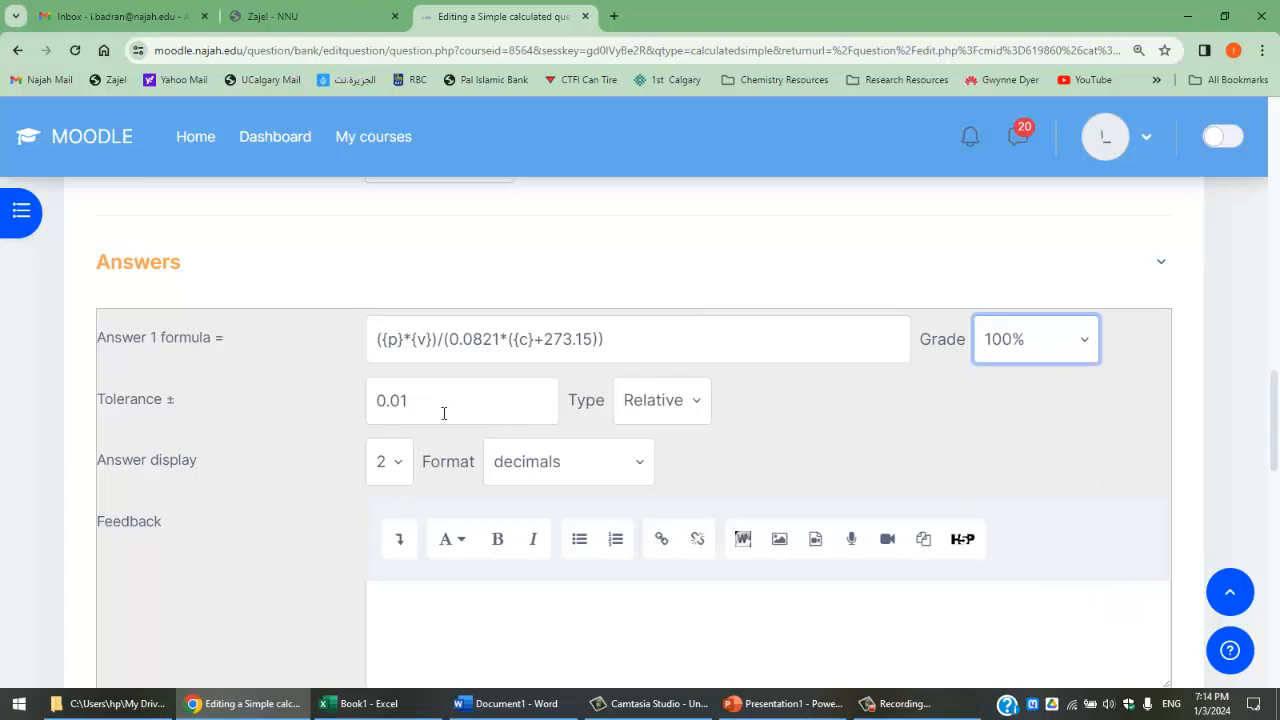
Try the Nominal tolerance type for the answer, then return it to Relative.
{"action": "left_click", "coordinate": [670, 412]}
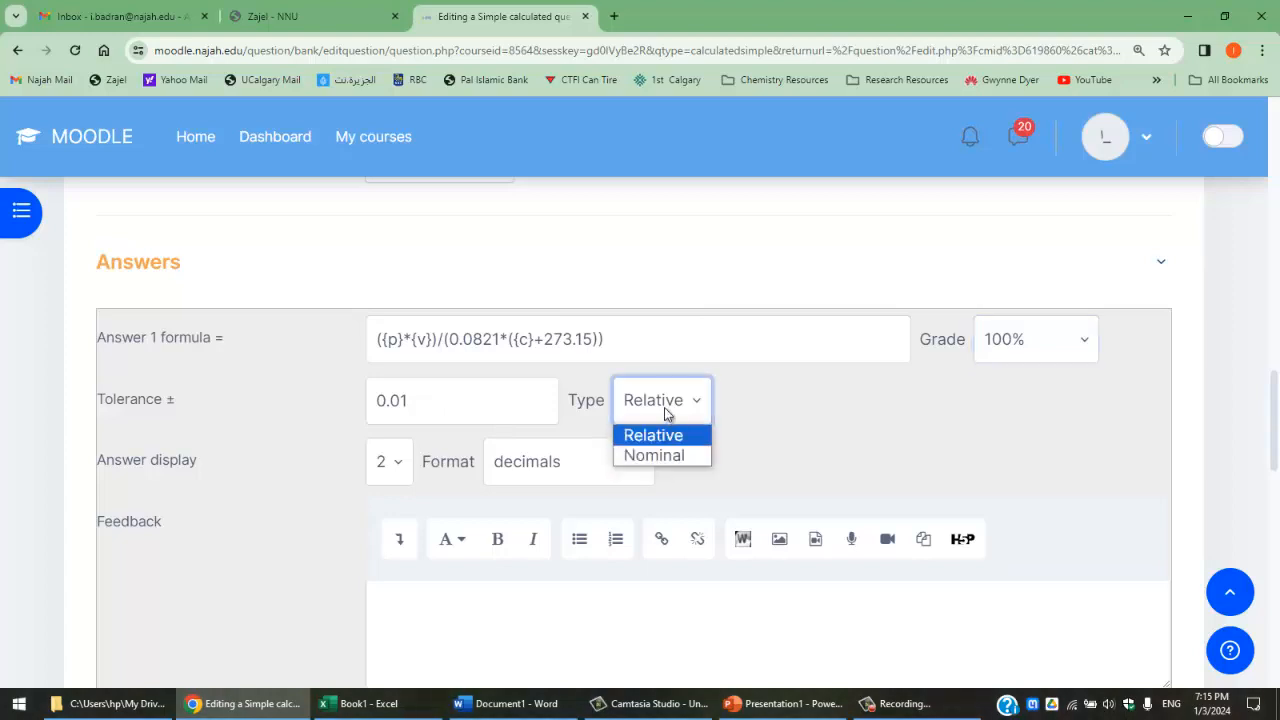
{"action": "left_click", "coordinate": [661, 410]}
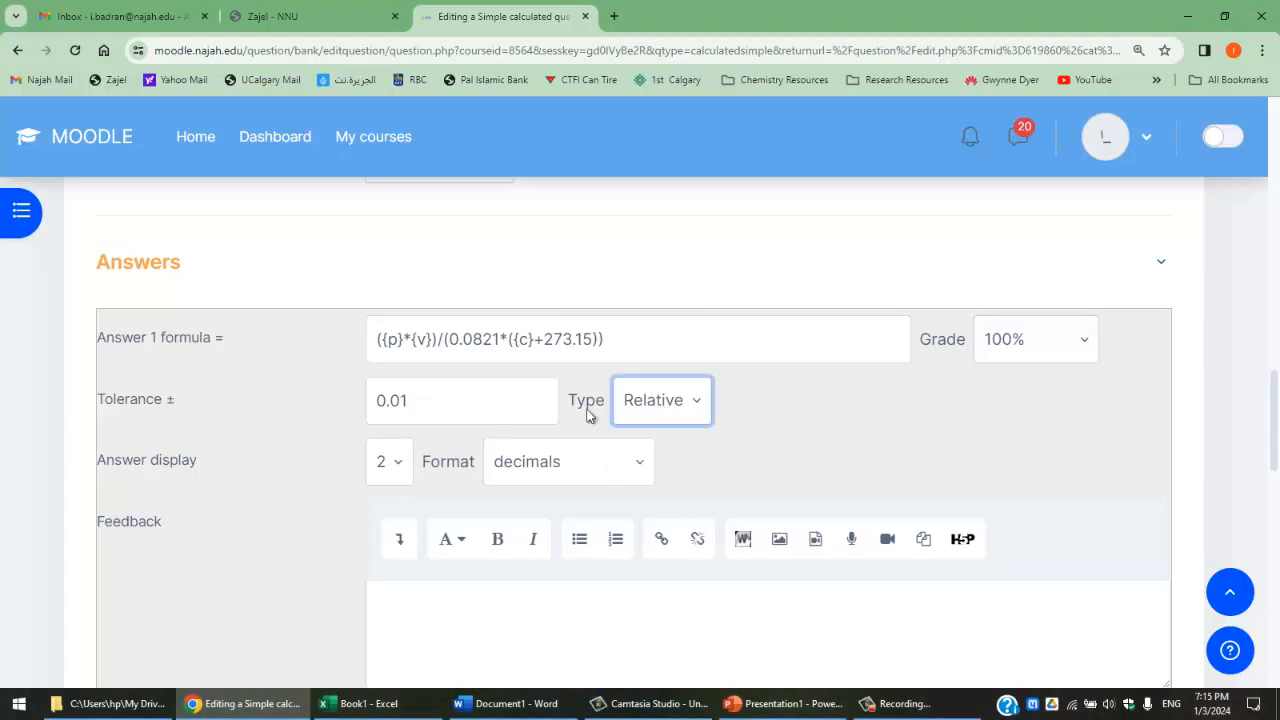
{"action": "left_click", "coordinate": [419, 401]}
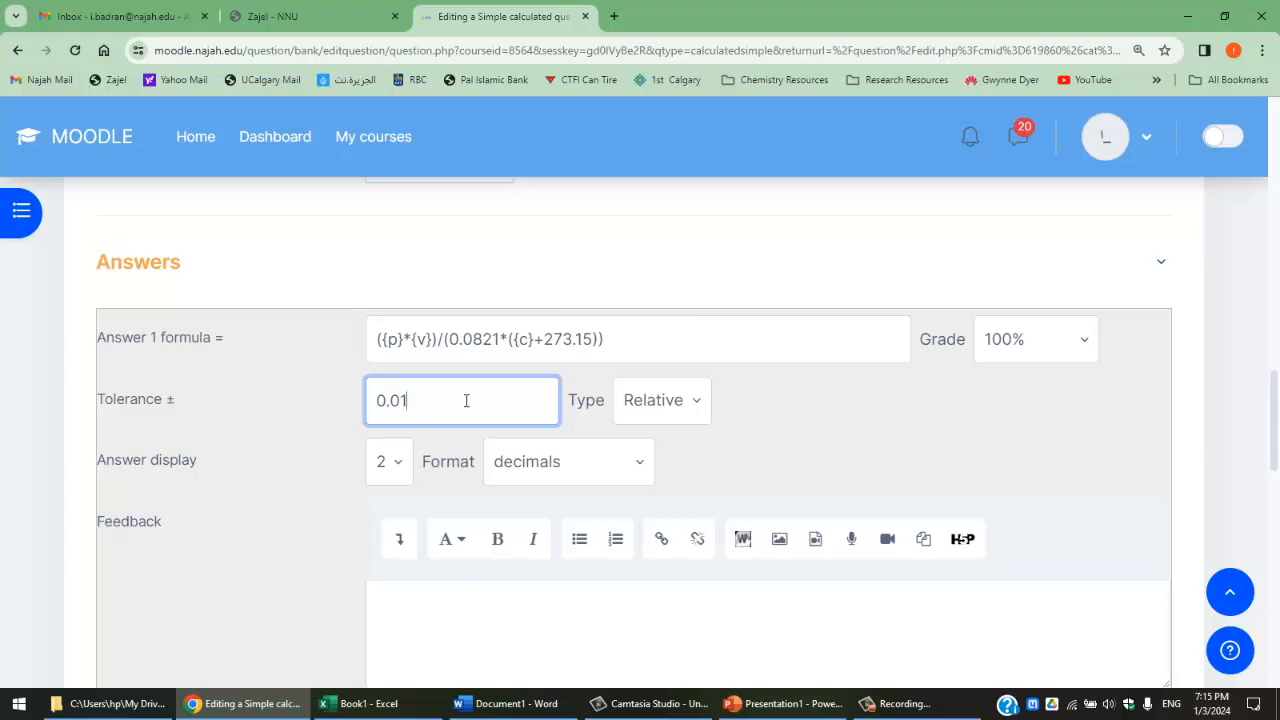
{"action": "left_click", "coordinate": [673, 403]}
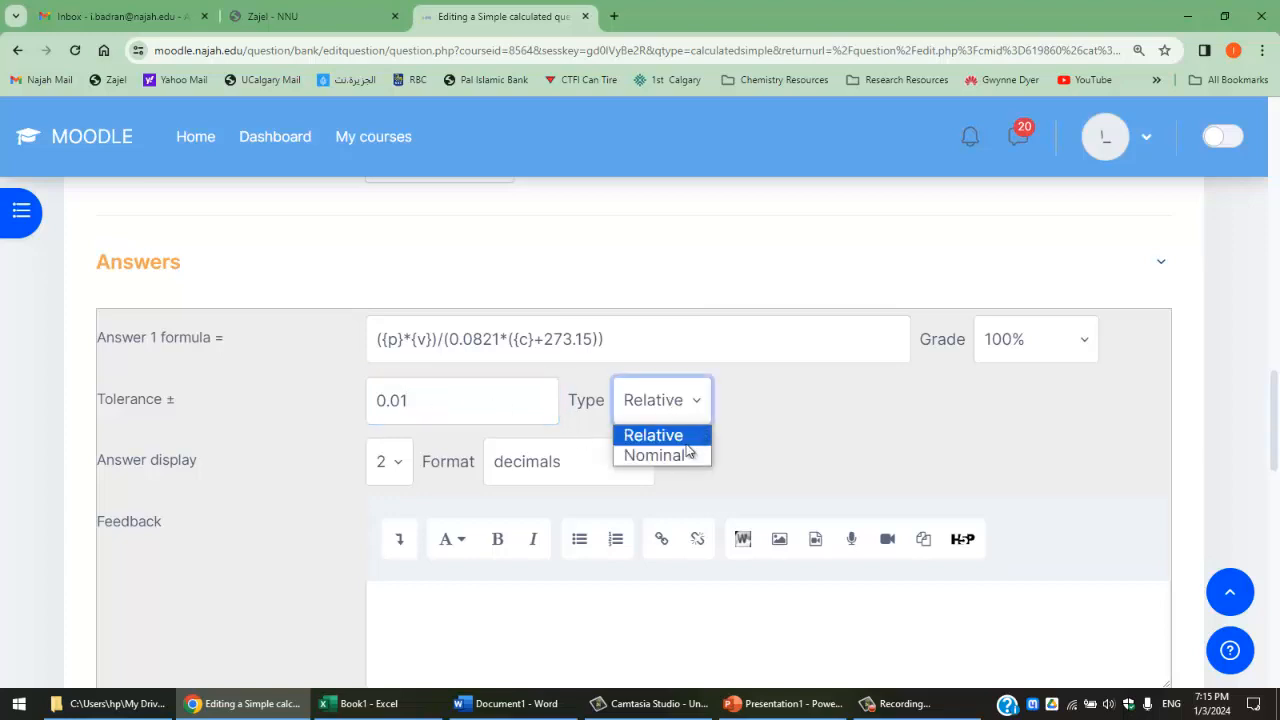
{"action": "left_click", "coordinate": [676, 456]}
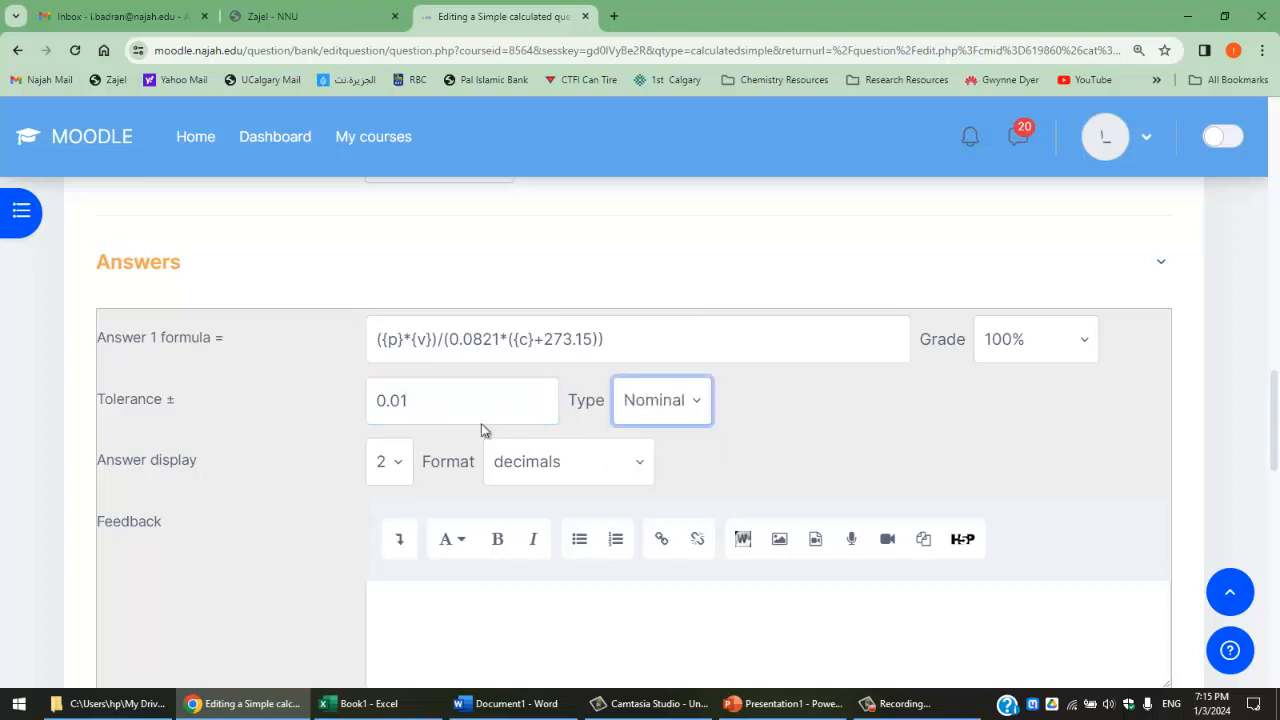
{"action": "left_click", "coordinate": [442, 404]}
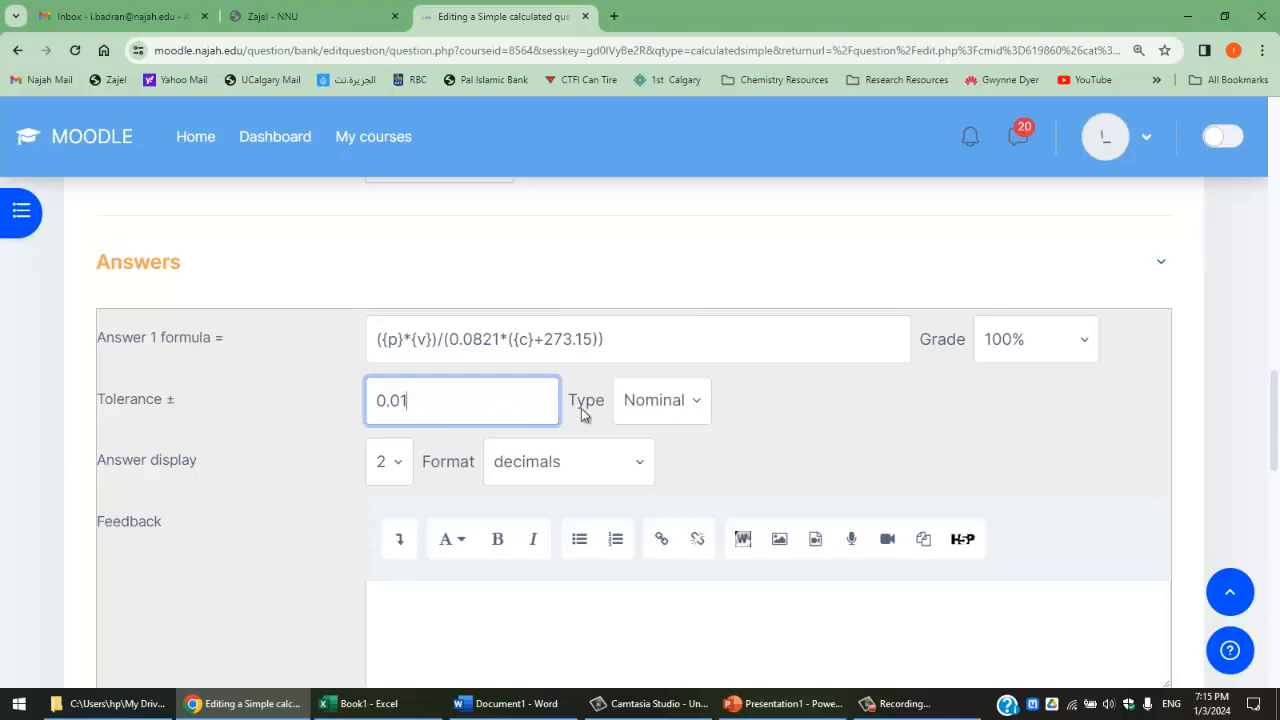
{"action": "left_click", "coordinate": [643, 407]}
{"action": "left_click", "coordinate": [677, 435]}
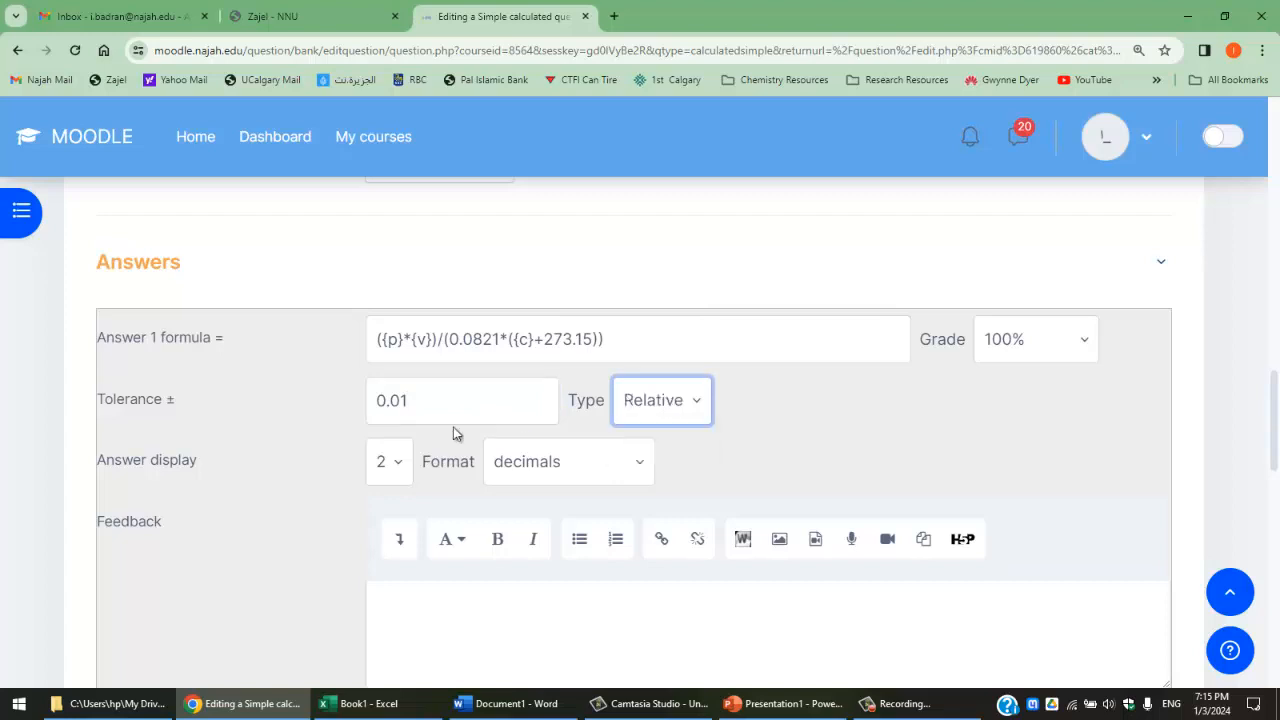
Set the answer tolerance to 0.02 and check the available numbers of digits for the answer display.
{"action": "left_click", "coordinate": [440, 398]}
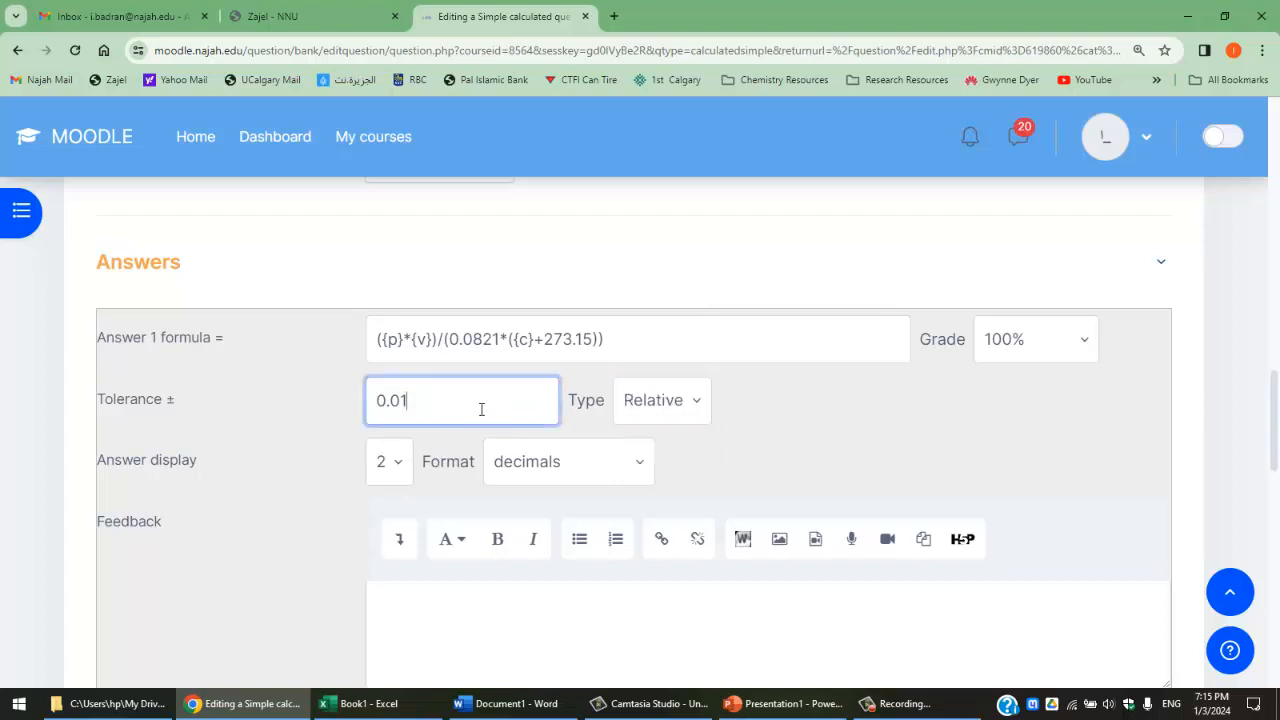
{"action": "key", "text": "BackSpace"}
{"action": "left_click", "coordinate": [394, 466]}
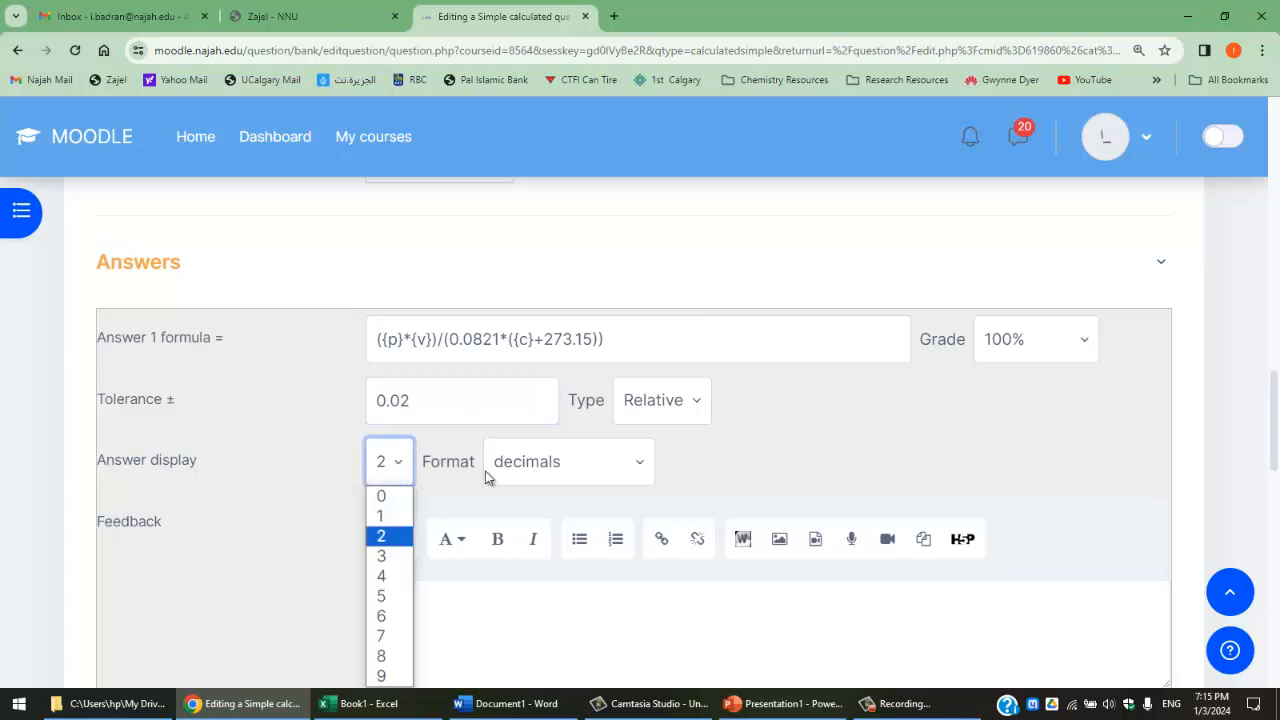
{"action": "left_click", "coordinate": [297, 465]}
Review the question's unit handling, units and multiple tries settings.
{"action": "scroll", "coordinate": [400, 500], "scroll_direction": "down", "scroll_amount": 3}
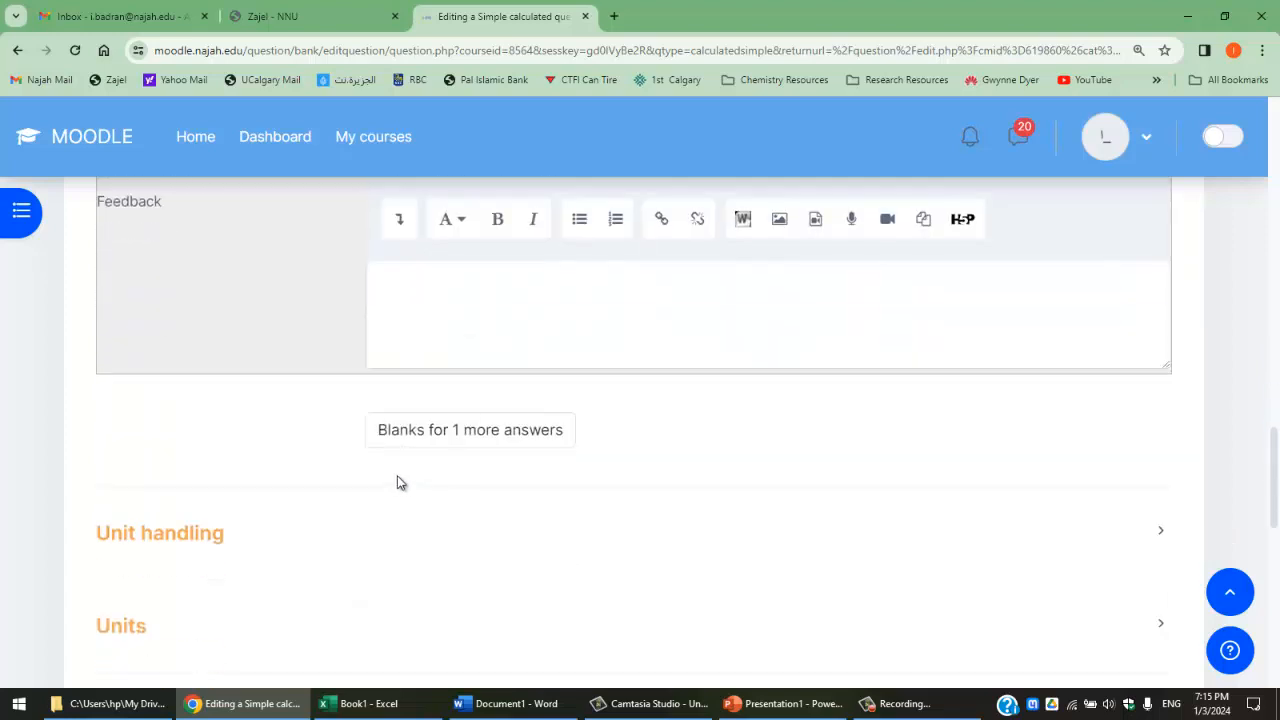
{"action": "scroll", "coordinate": [352, 308], "scroll_direction": "up", "scroll_amount": 1}
{"action": "scroll", "coordinate": [303, 371], "scroll_direction": "down", "scroll_amount": 3}
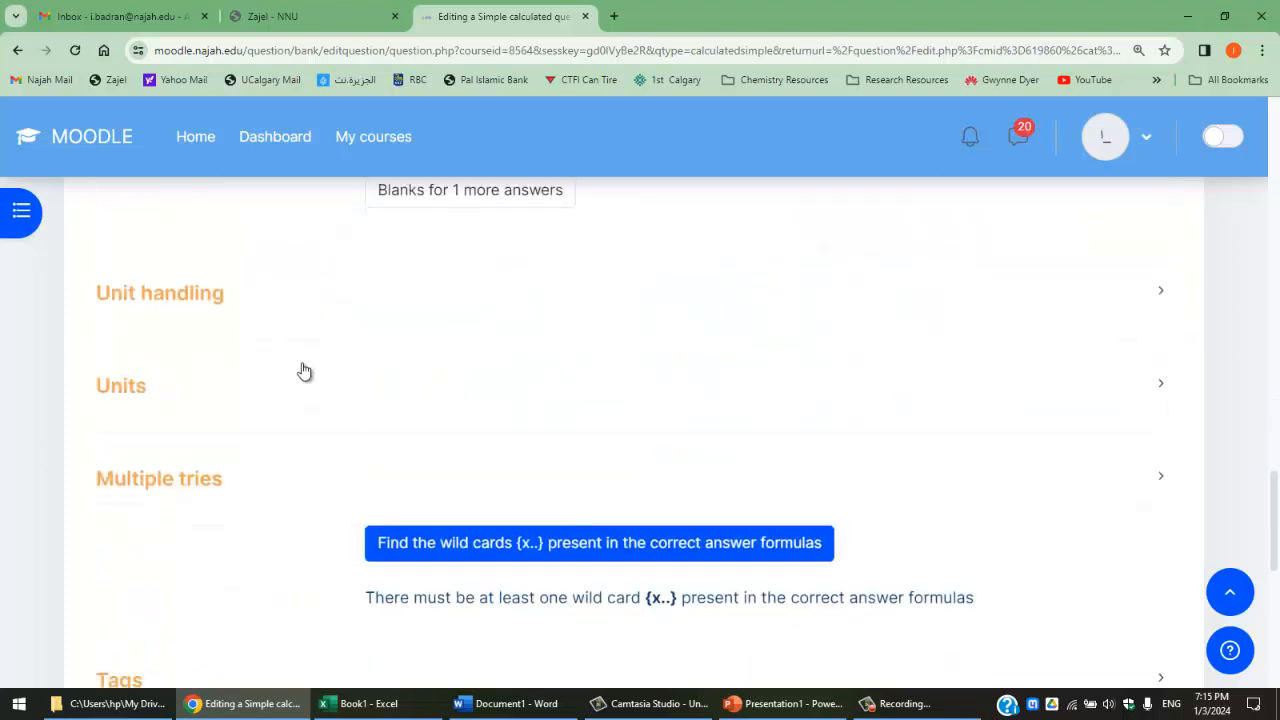
{"action": "left_click", "coordinate": [160, 293]}
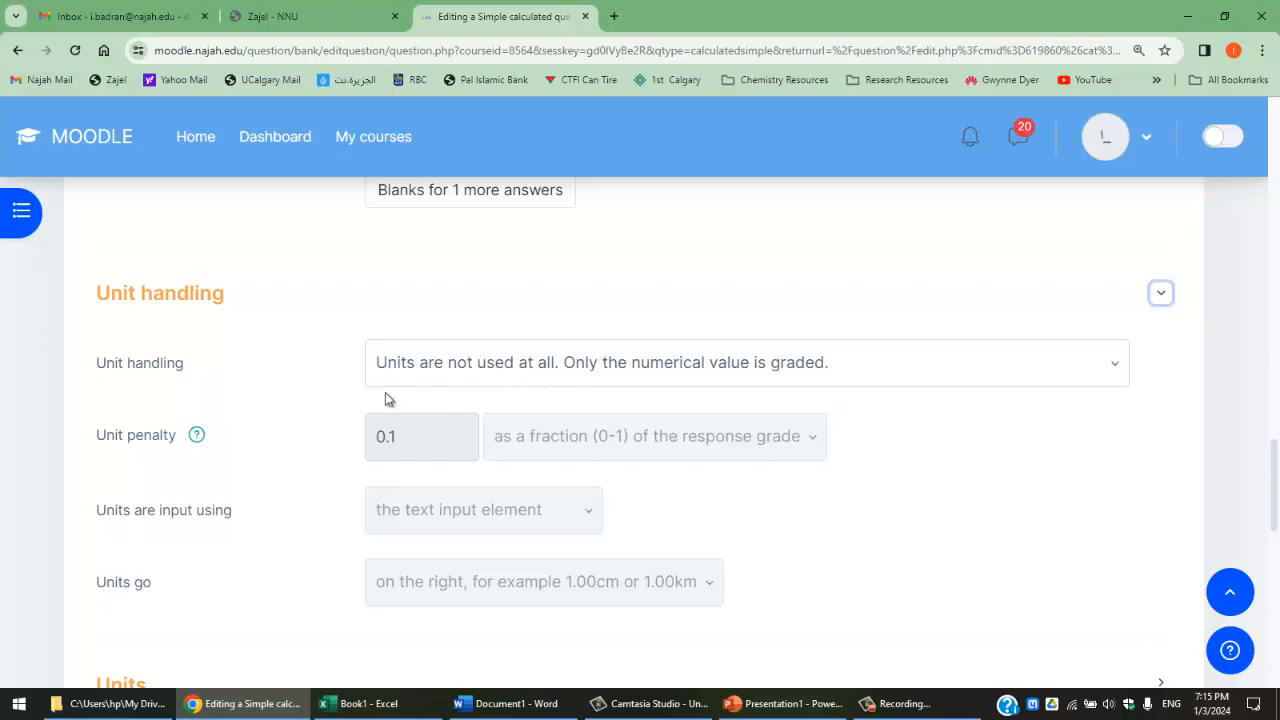
{"action": "scroll", "coordinate": [274, 405], "scroll_direction": "down", "scroll_amount": 1}
{"action": "scroll", "coordinate": [277, 407], "scroll_direction": "down", "scroll_amount": 2}
{"action": "left_click", "coordinate": [217, 383]}
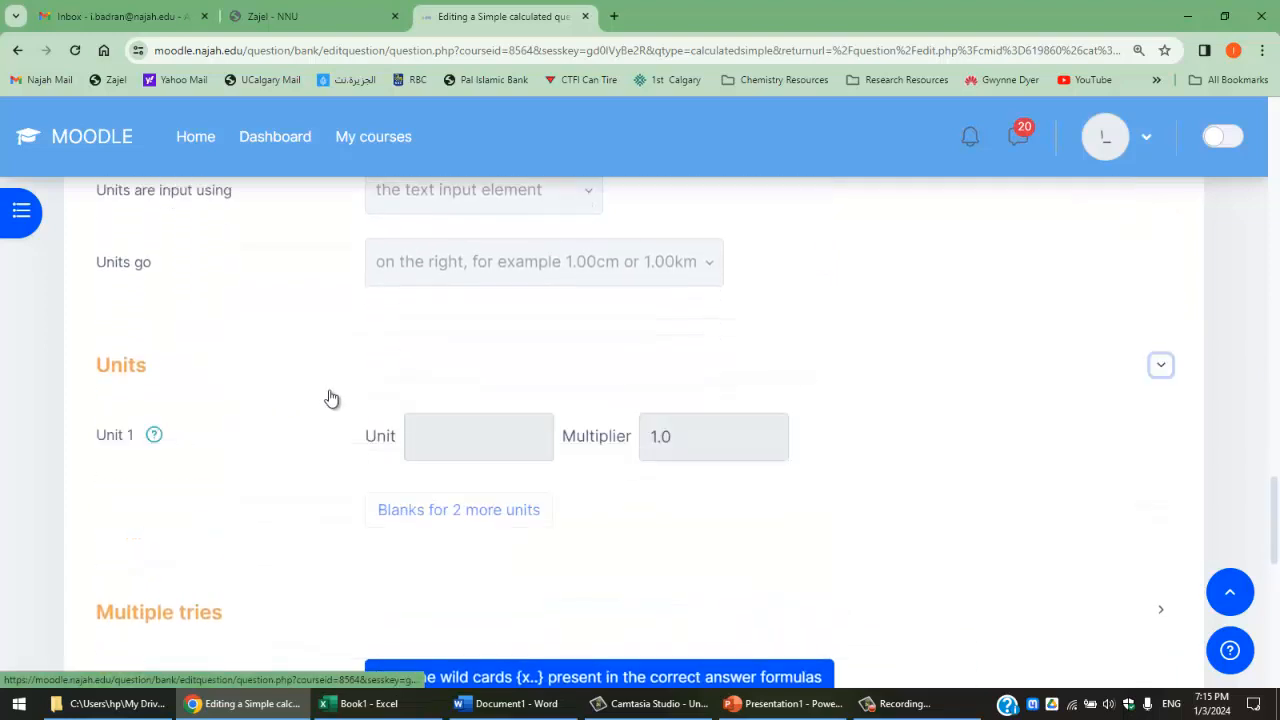
{"action": "left_click", "coordinate": [245, 385]}
{"action": "scroll", "coordinate": [240, 375], "scroll_direction": "down", "scroll_amount": 2}
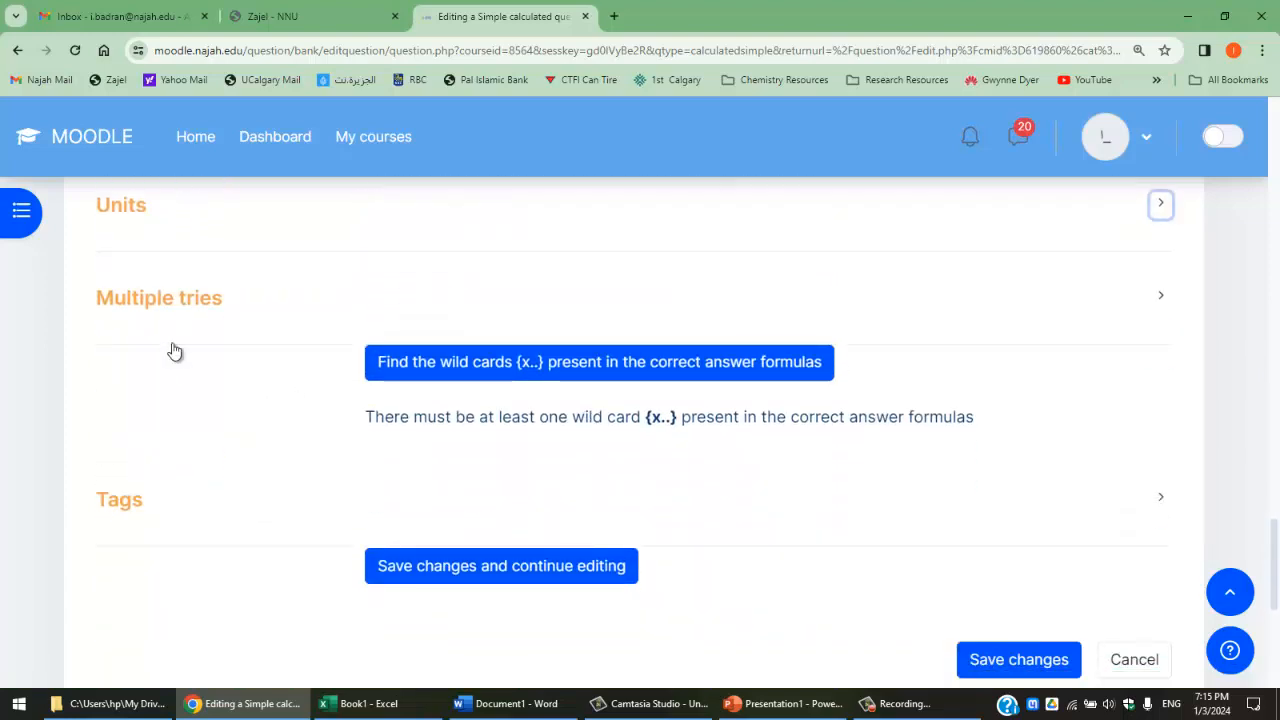
{"action": "left_click", "coordinate": [233, 309]}
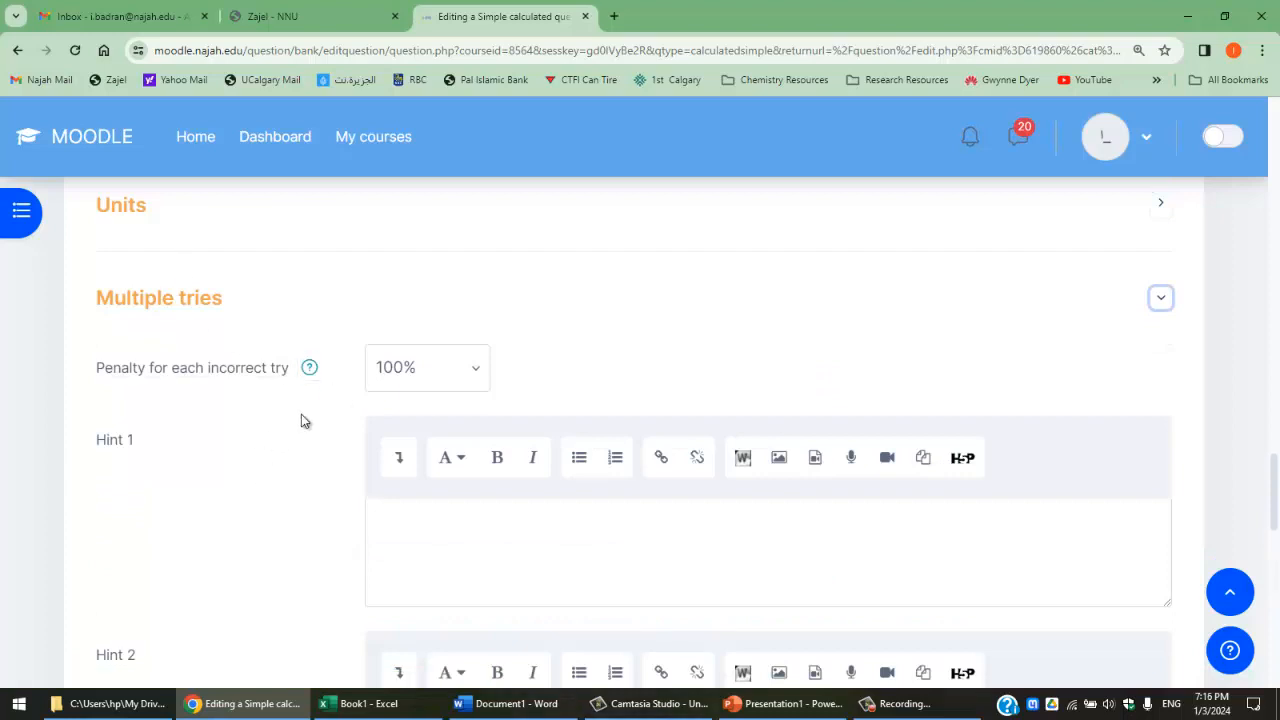
{"action": "left_click", "coordinate": [210, 305]}
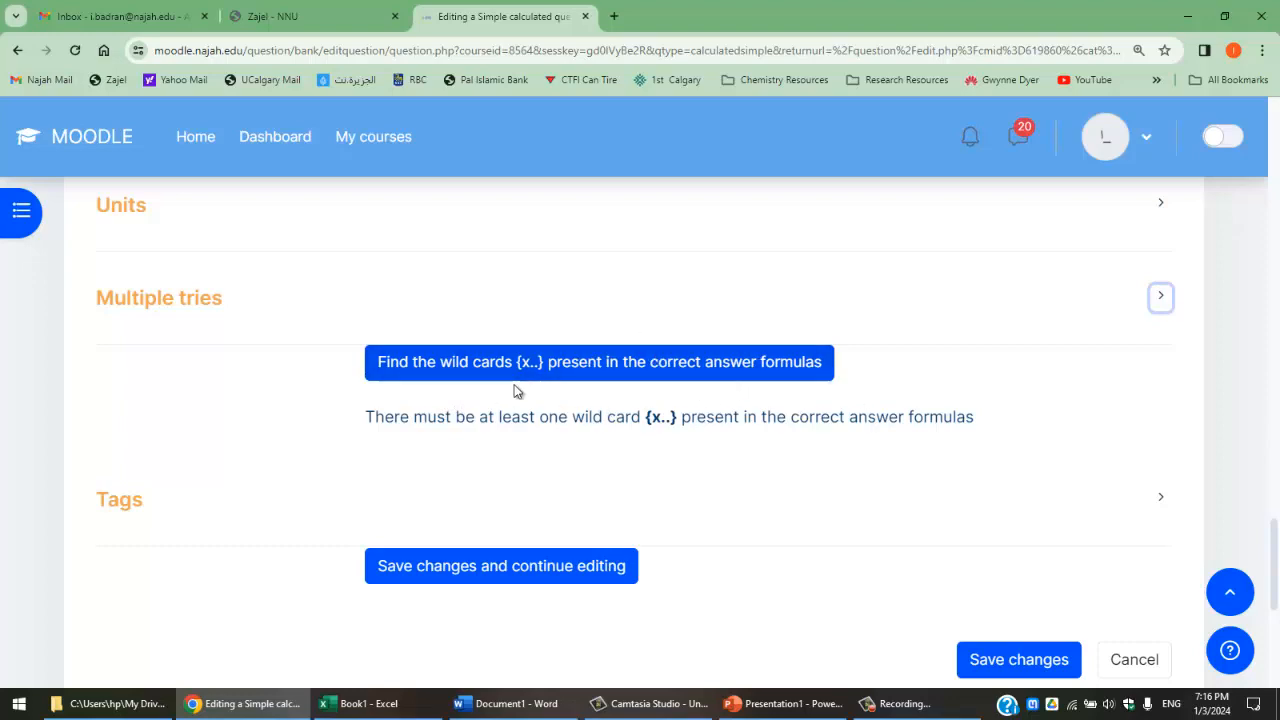
Find the wild cards in the correct answer formula and expand the parameters used to generate the values of {p}, {v} and {c}.
{"action": "left_click", "coordinate": [488, 370]}
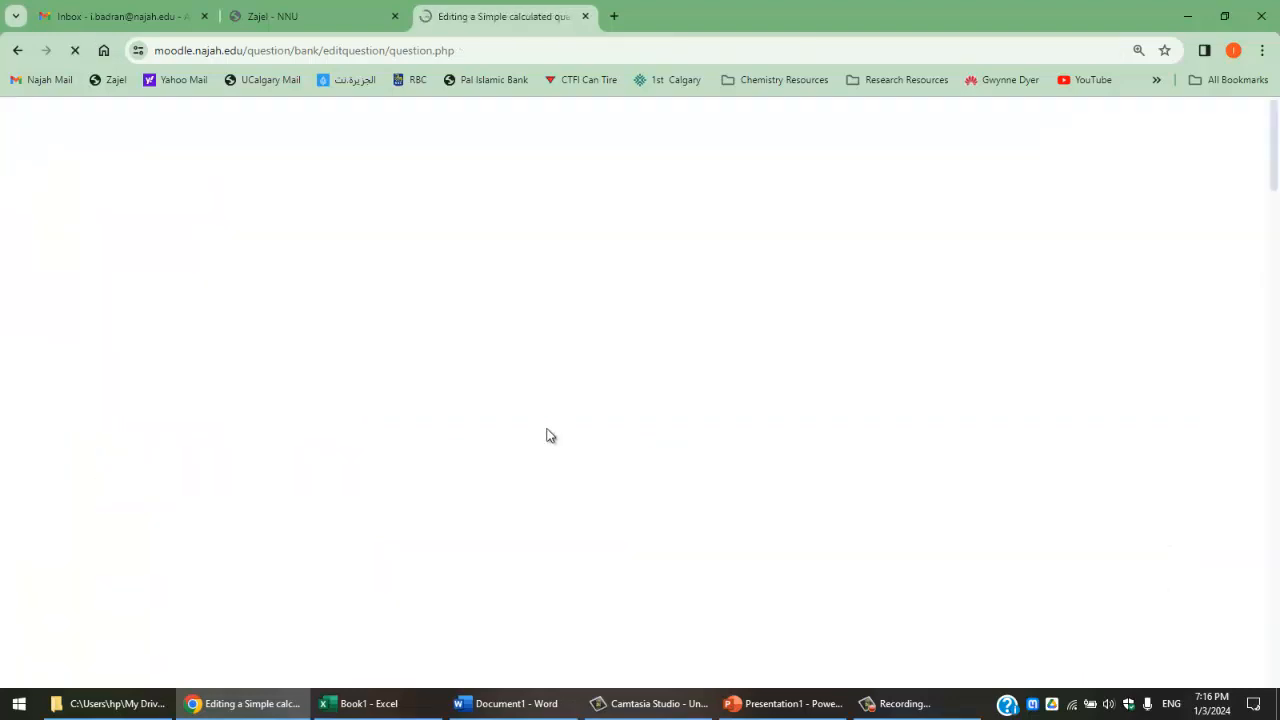
{"action": "scroll", "coordinate": [450, 435], "scroll_direction": "down", "scroll_amount": 5}
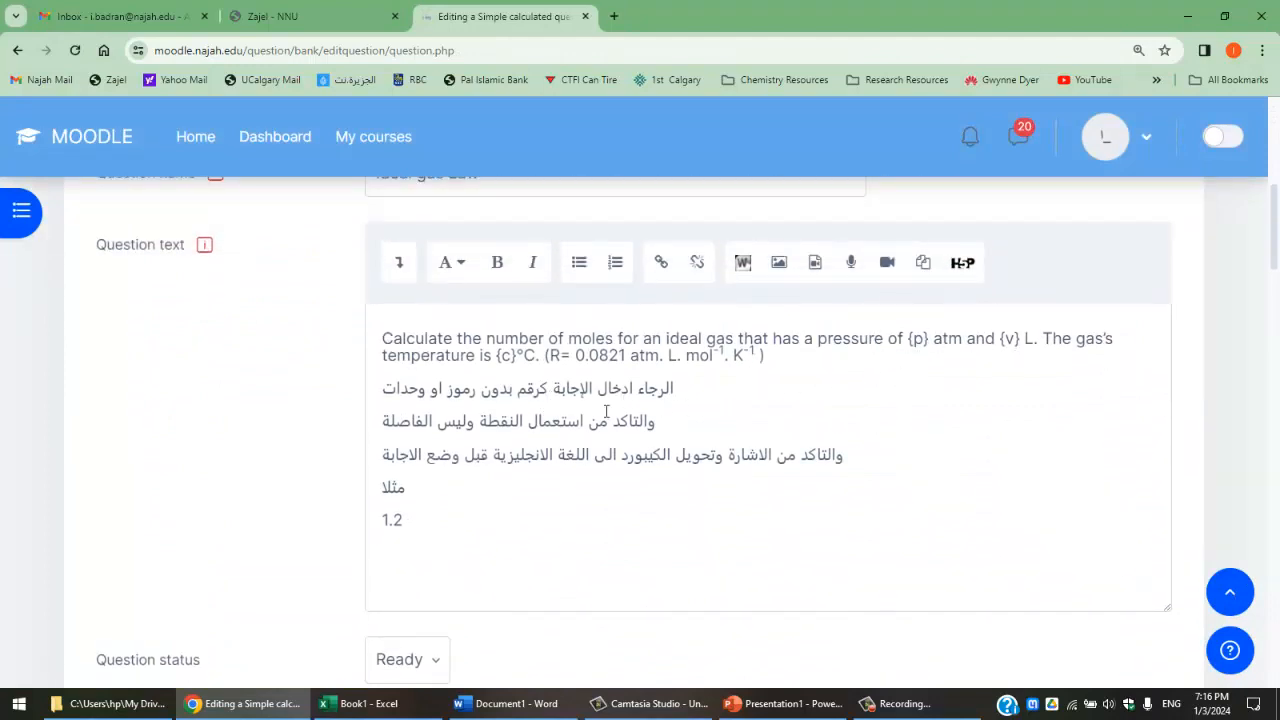
{"action": "scroll", "coordinate": [501, 401], "scroll_direction": "down", "scroll_amount": 12}
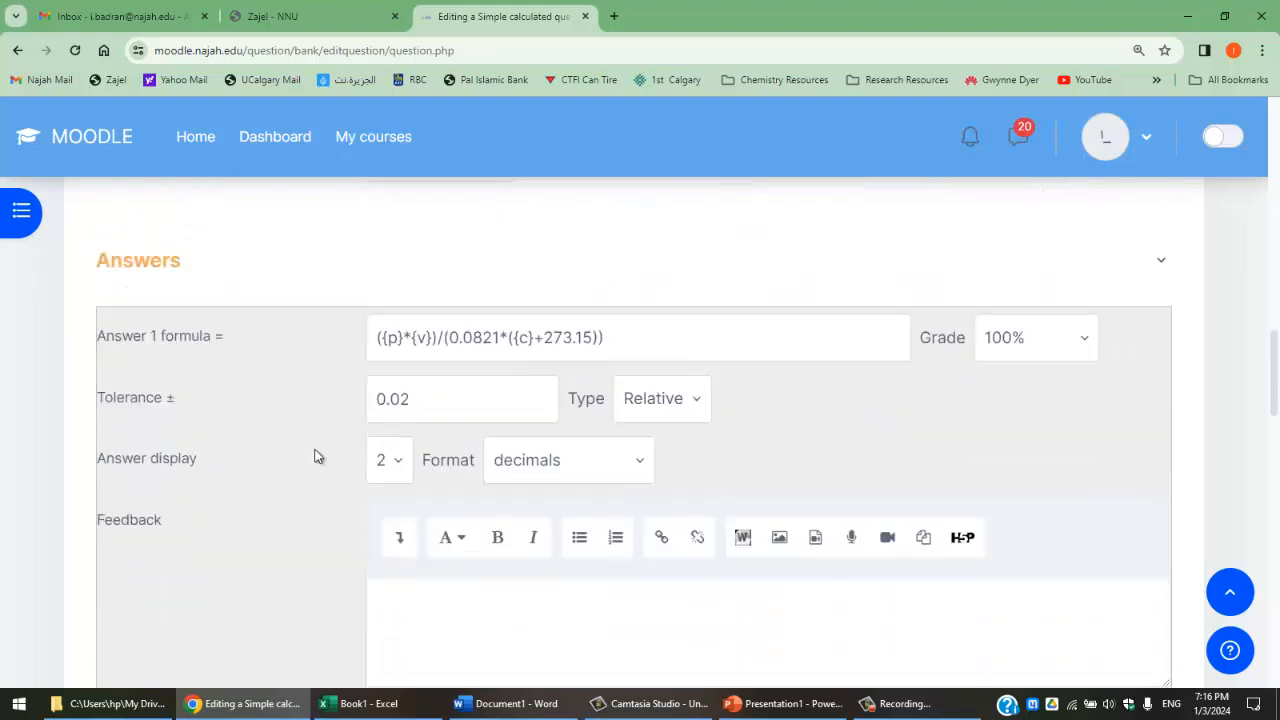
{"action": "scroll", "coordinate": [318, 455], "scroll_direction": "down", "scroll_amount": 12}
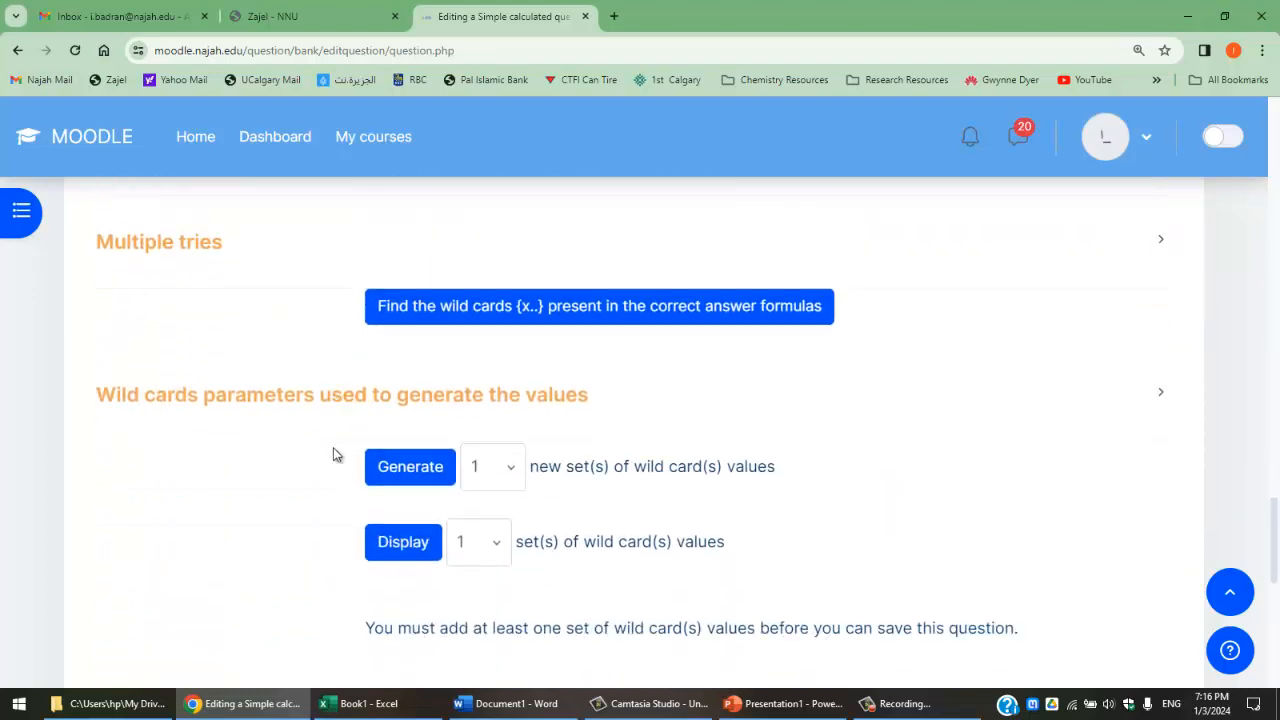
{"action": "scroll", "coordinate": [335, 454], "scroll_direction": "up", "scroll_amount": 1}
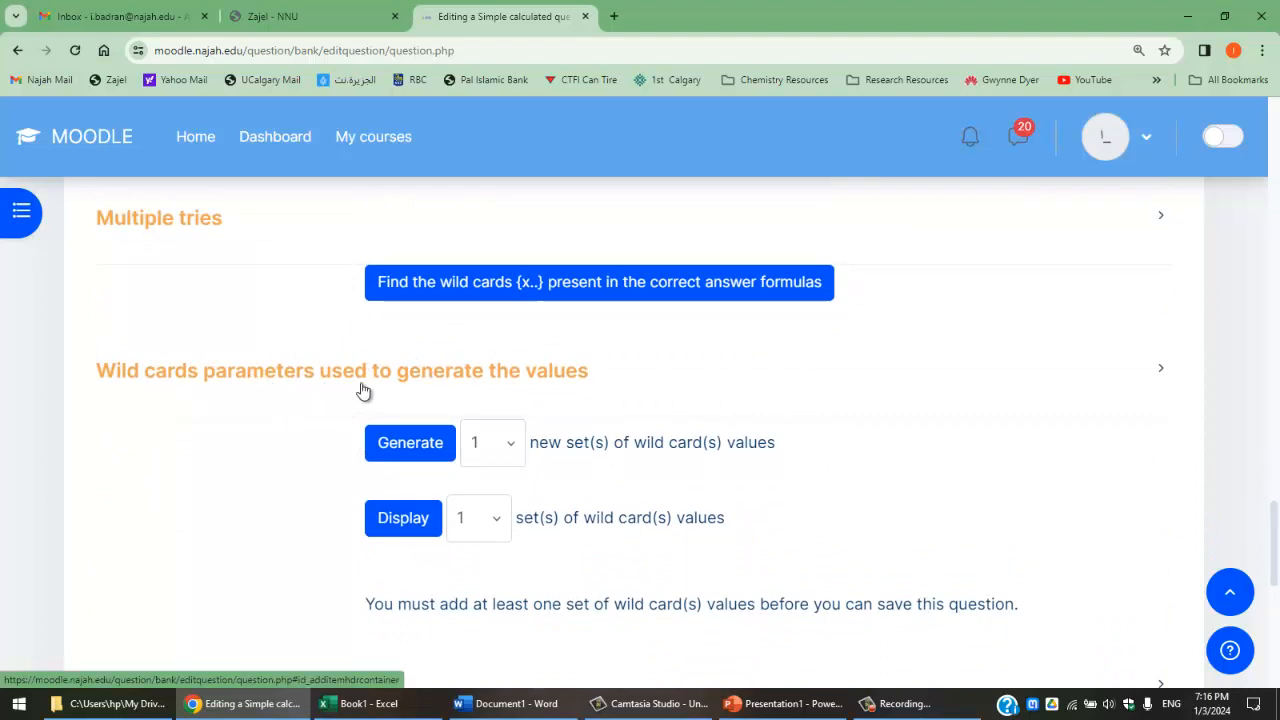
{"action": "left_click", "coordinate": [434, 373]}
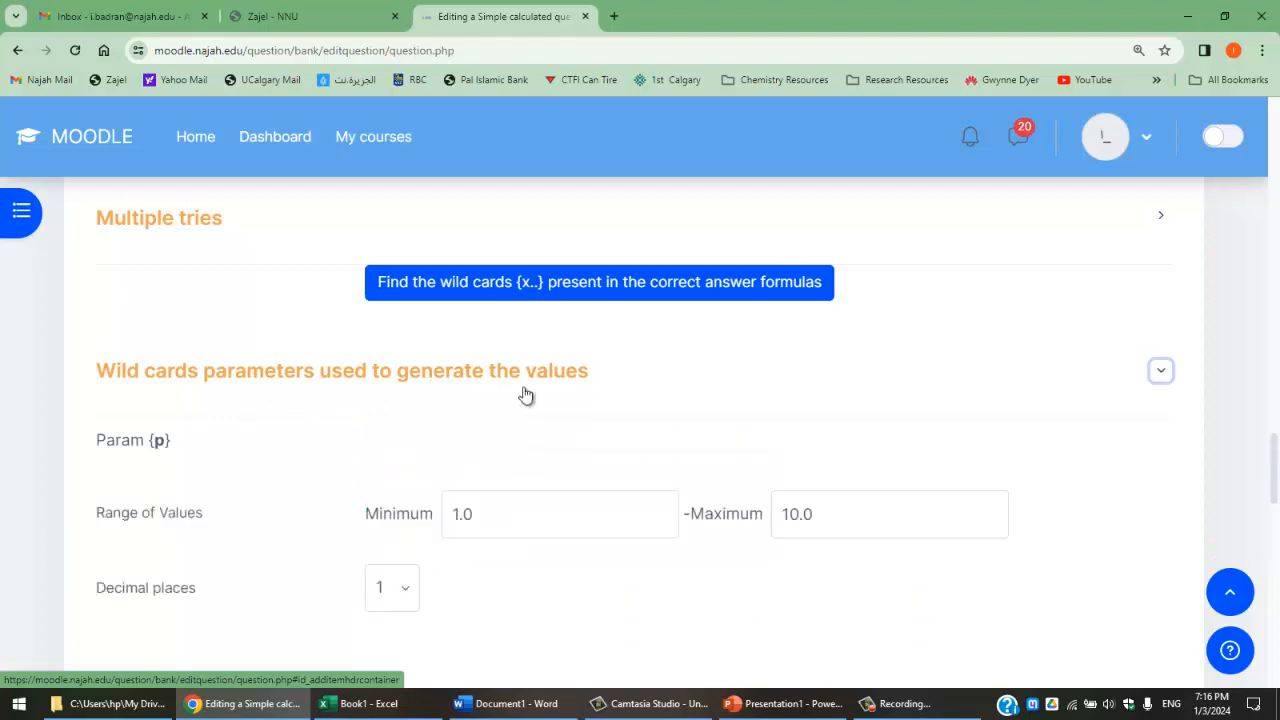
{"action": "scroll", "coordinate": [480, 417], "scroll_direction": "down", "scroll_amount": 2}
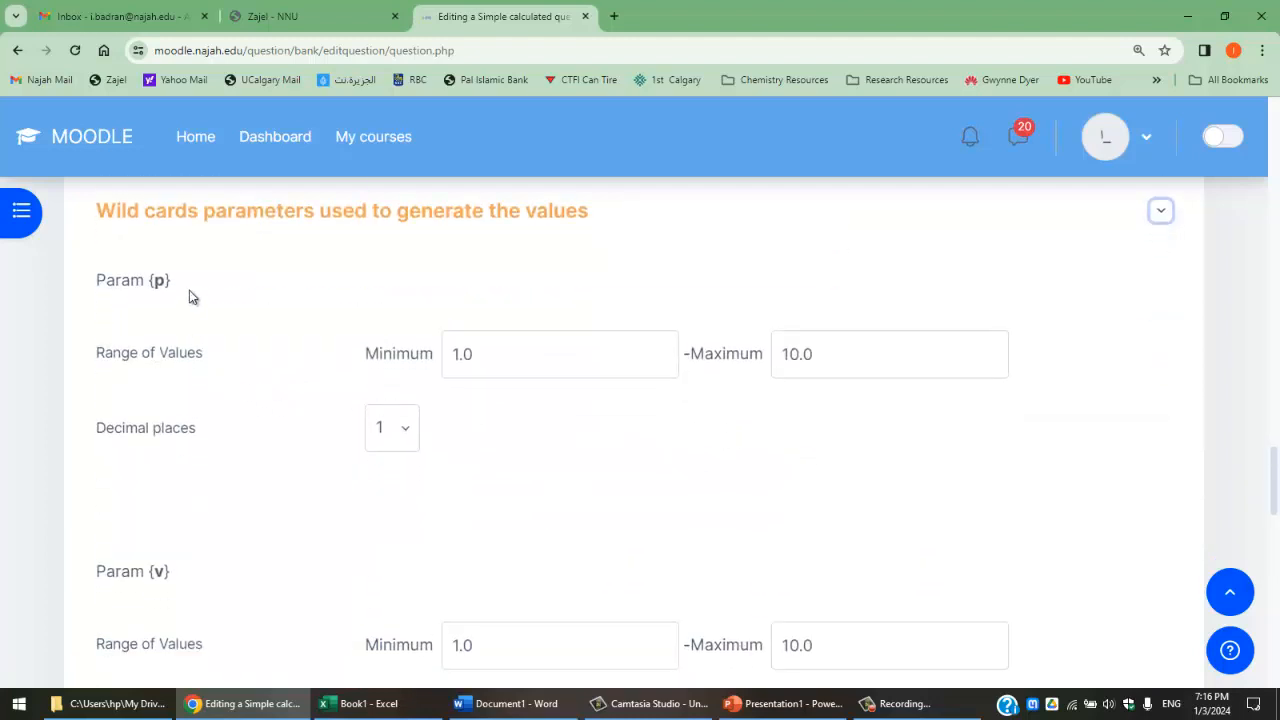
{"action": "scroll", "coordinate": [212, 352], "scroll_direction": "down", "scroll_amount": 4}
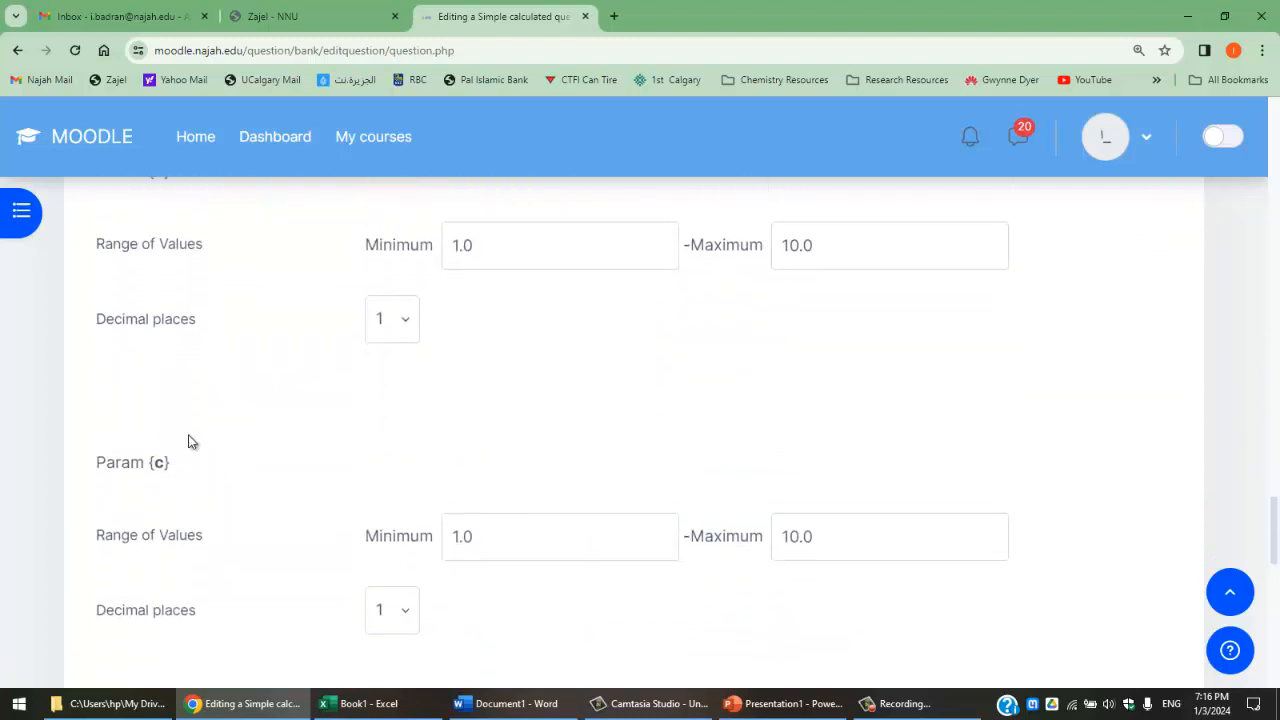
{"action": "scroll", "coordinate": [212, 390], "scroll_direction": "up", "scroll_amount": 3}
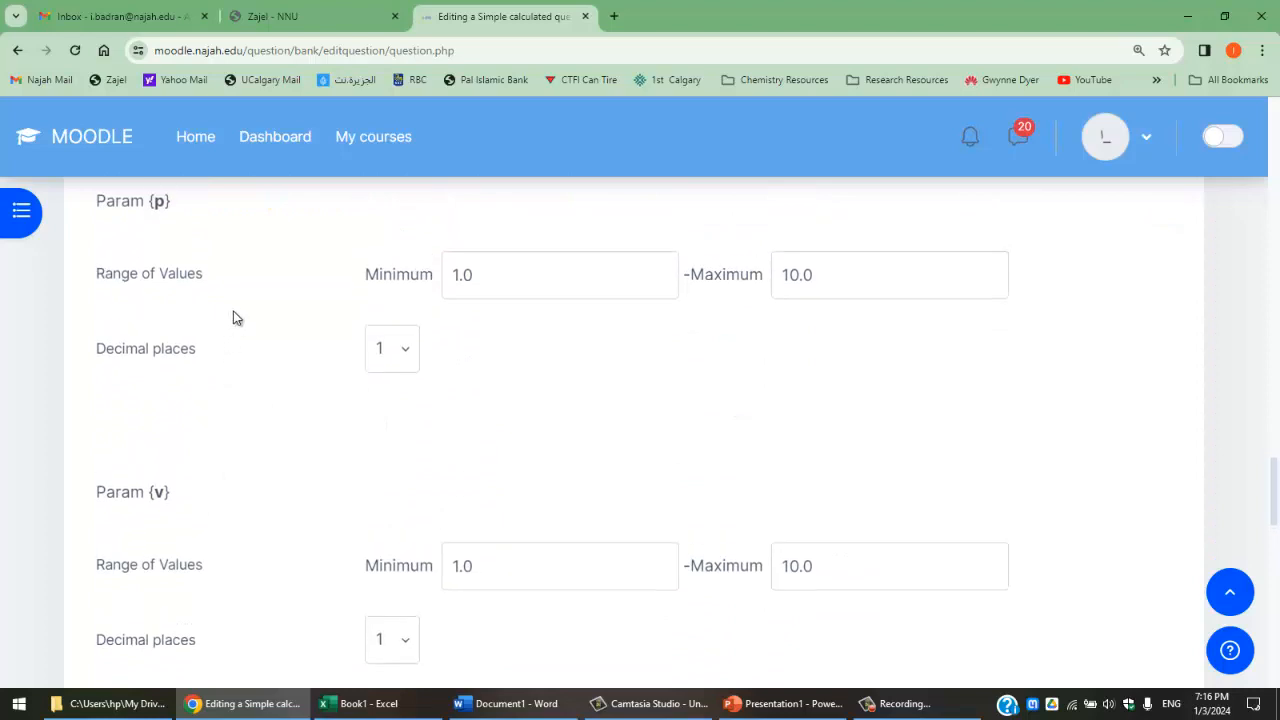
{"action": "scroll", "coordinate": [232, 313], "scroll_direction": "up", "scroll_amount": 1}
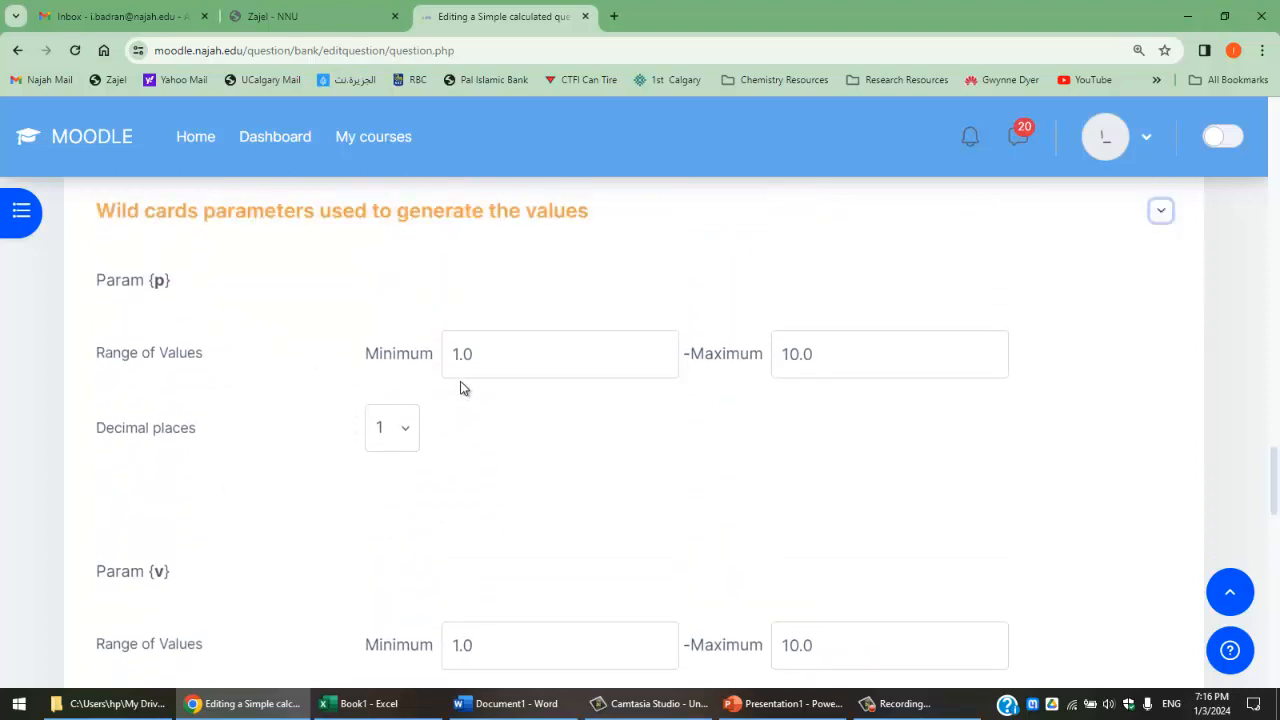
Check the pressure range in the Word notes and set the maximum of wild card {p} to 2 in Moodle.
{"action": "key", "text": "alt+Tab"}
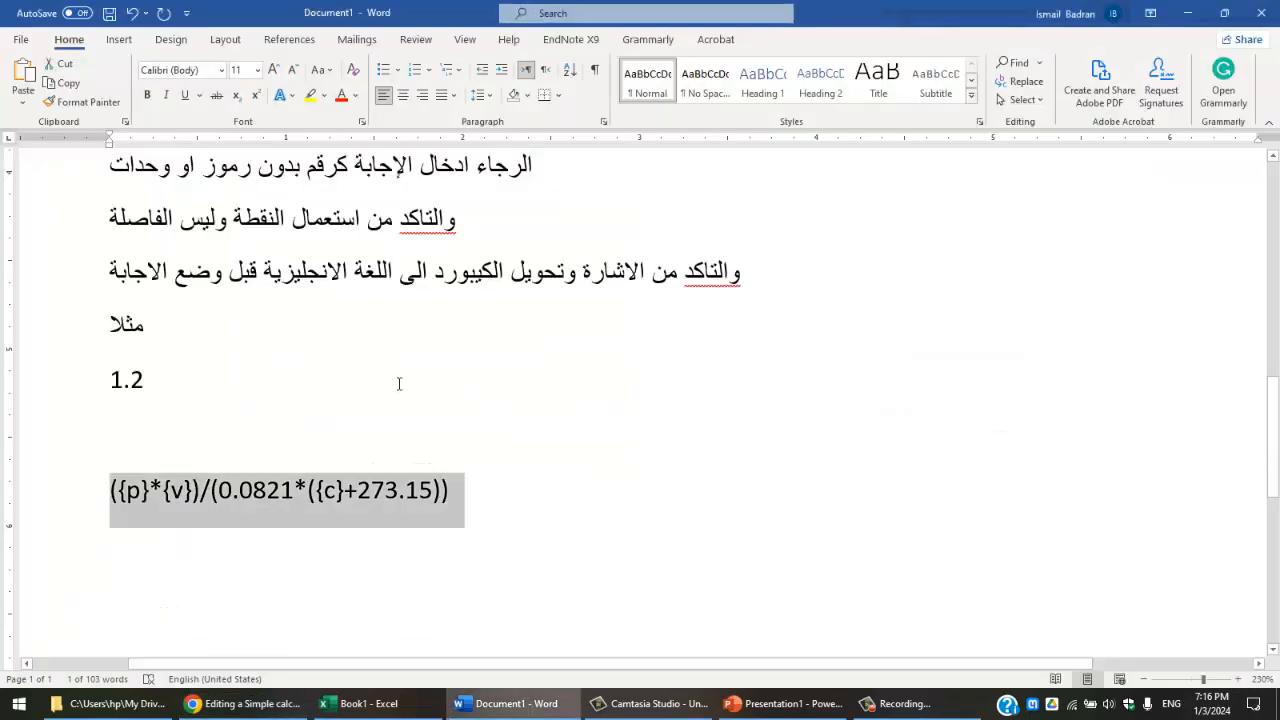
{"action": "scroll", "coordinate": [380, 390], "scroll_direction": "up", "scroll_amount": 5}
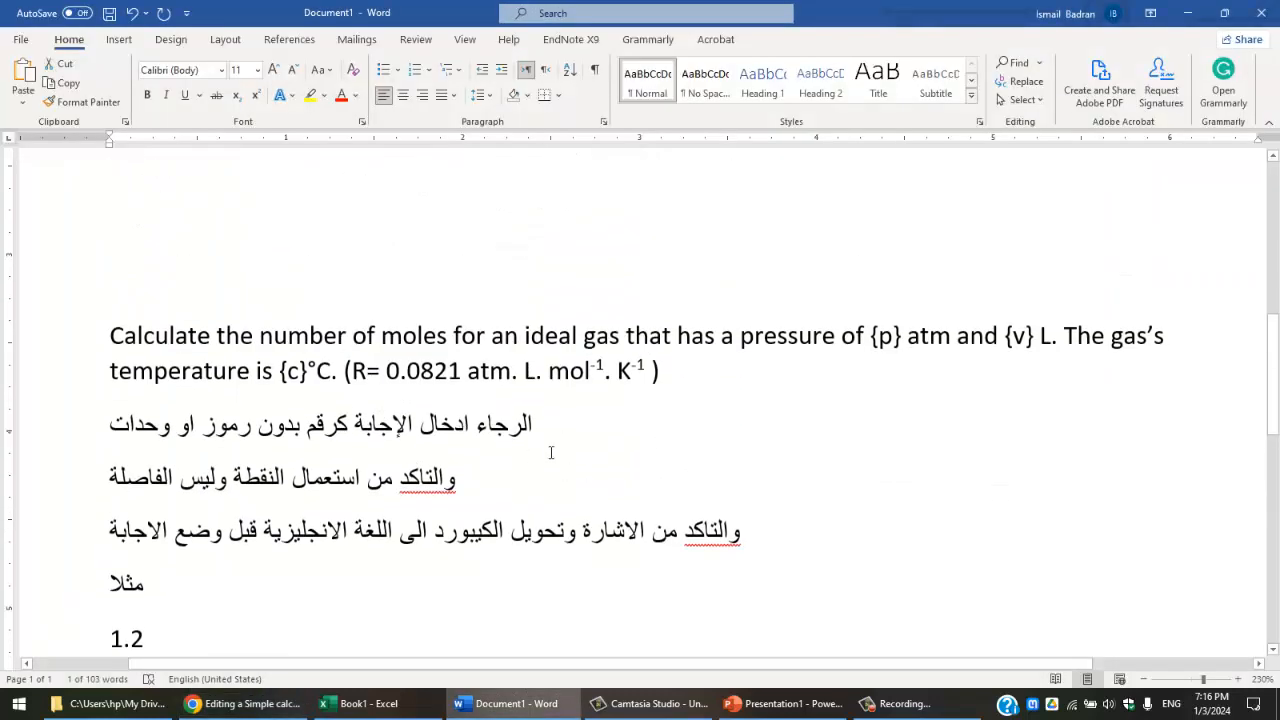
{"action": "key", "text": "alt"}
{"action": "scroll", "coordinate": [679, 440], "scroll_direction": "down", "scroll_amount": 2}
{"action": "scroll", "coordinate": [640, 441], "scroll_direction": "up", "scroll_amount": 8}
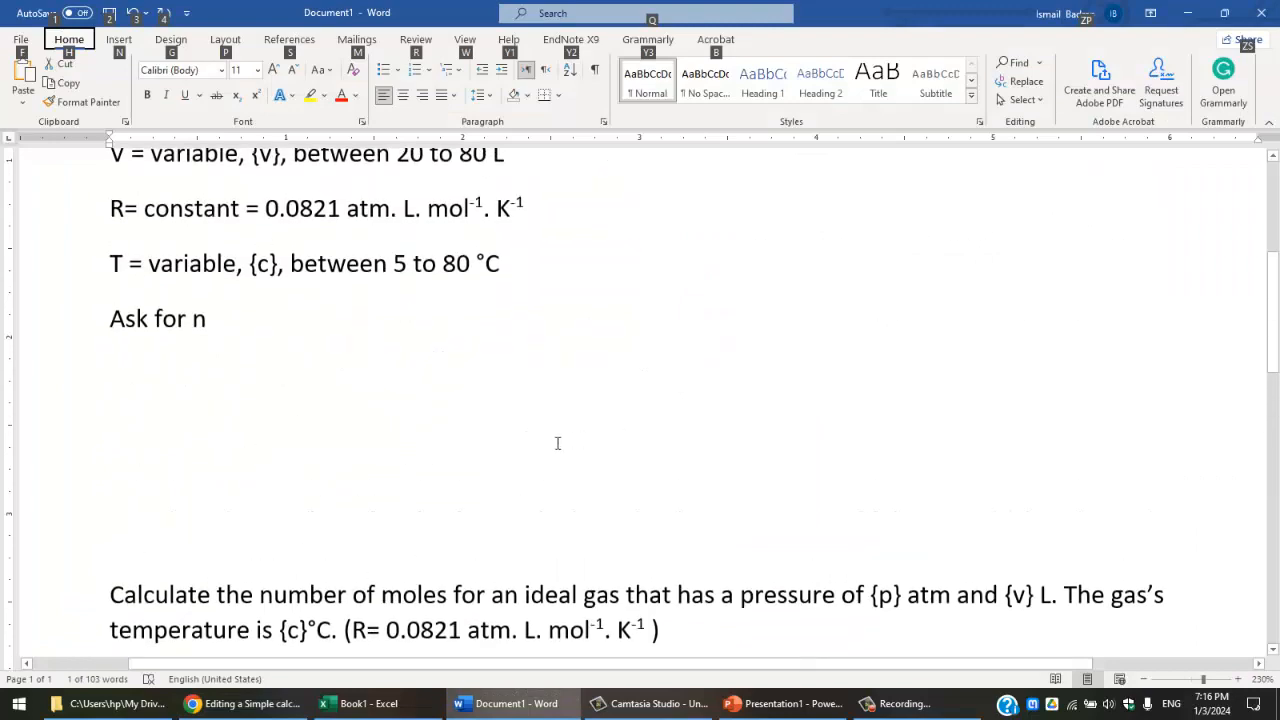
{"action": "key", "text": "alt+Tab"}
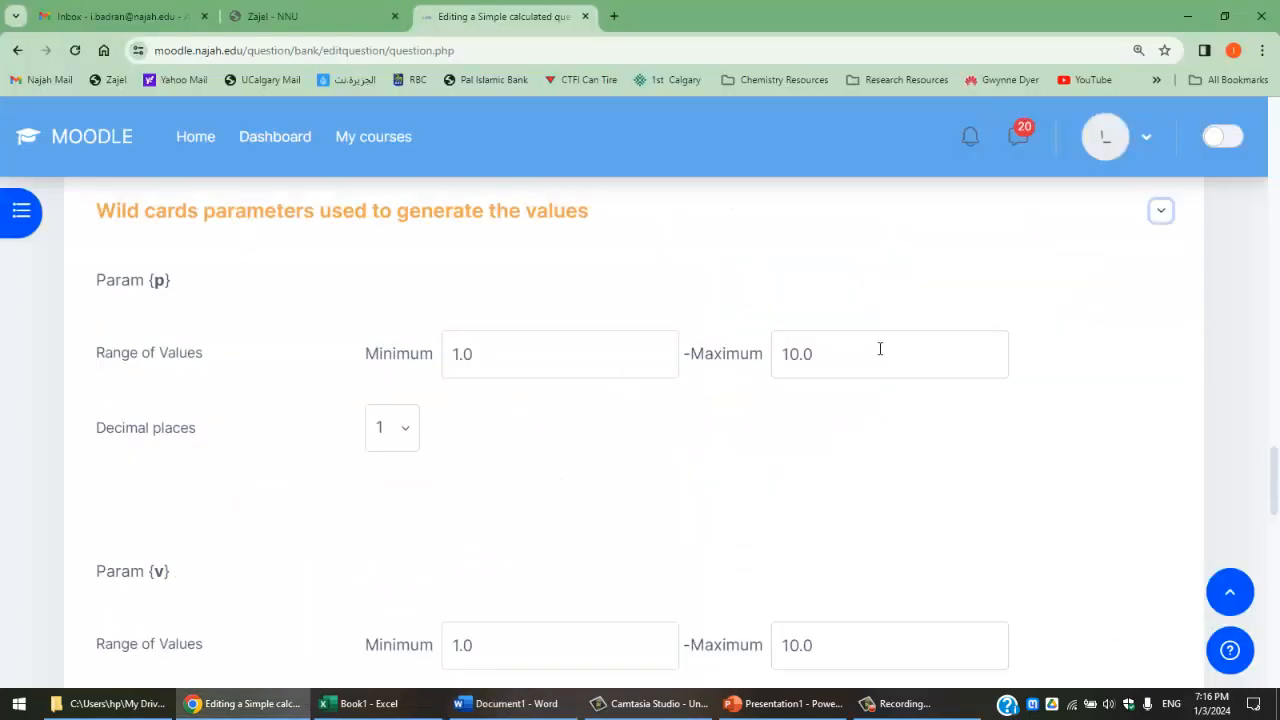
{"action": "double_click", "coordinate": [880, 348]}
{"action": "type", "text": "2"}
{"action": "left_click", "coordinate": [399, 504]}
Check the volume range in the Word notes and set wild card {v} in Moodle to a minimum of 20 and a maximum of 80.
{"action": "key", "text": "alt+Tab"}
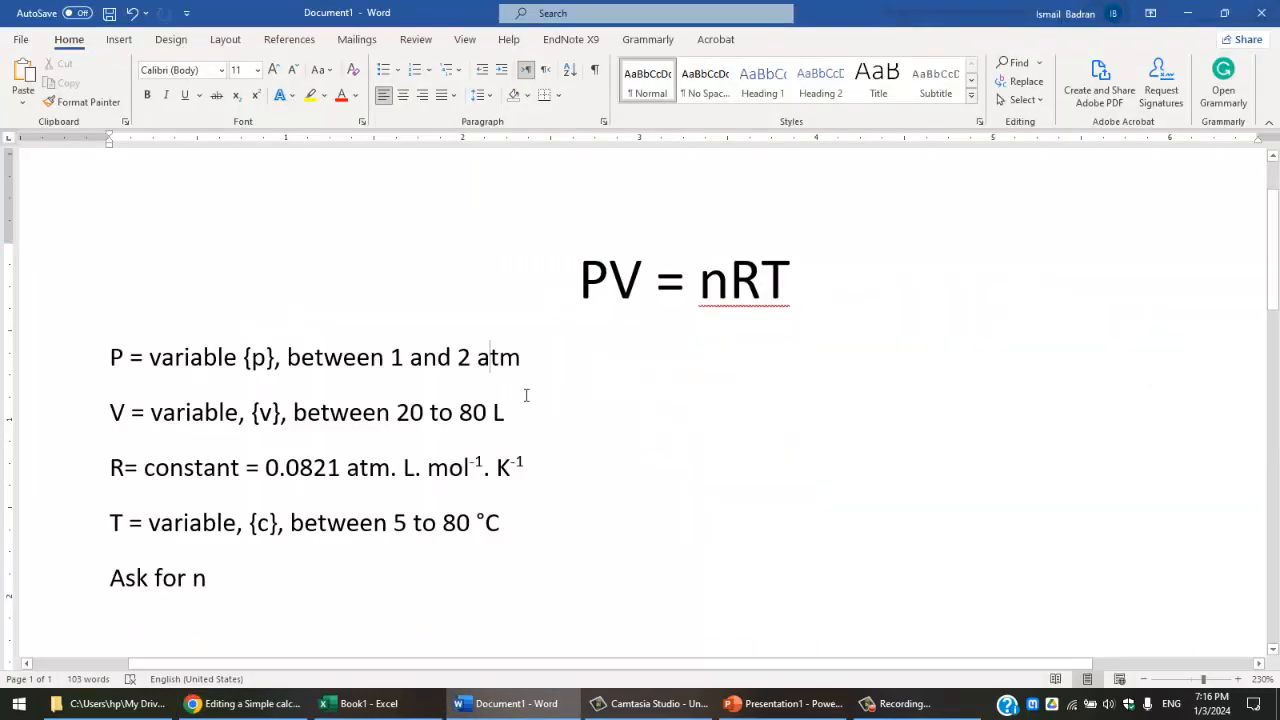
{"action": "key", "text": "alt+Tab"}
{"action": "scroll", "coordinate": [557, 460], "scroll_direction": "down", "scroll_amount": 2}
{"action": "double_click", "coordinate": [469, 489]}
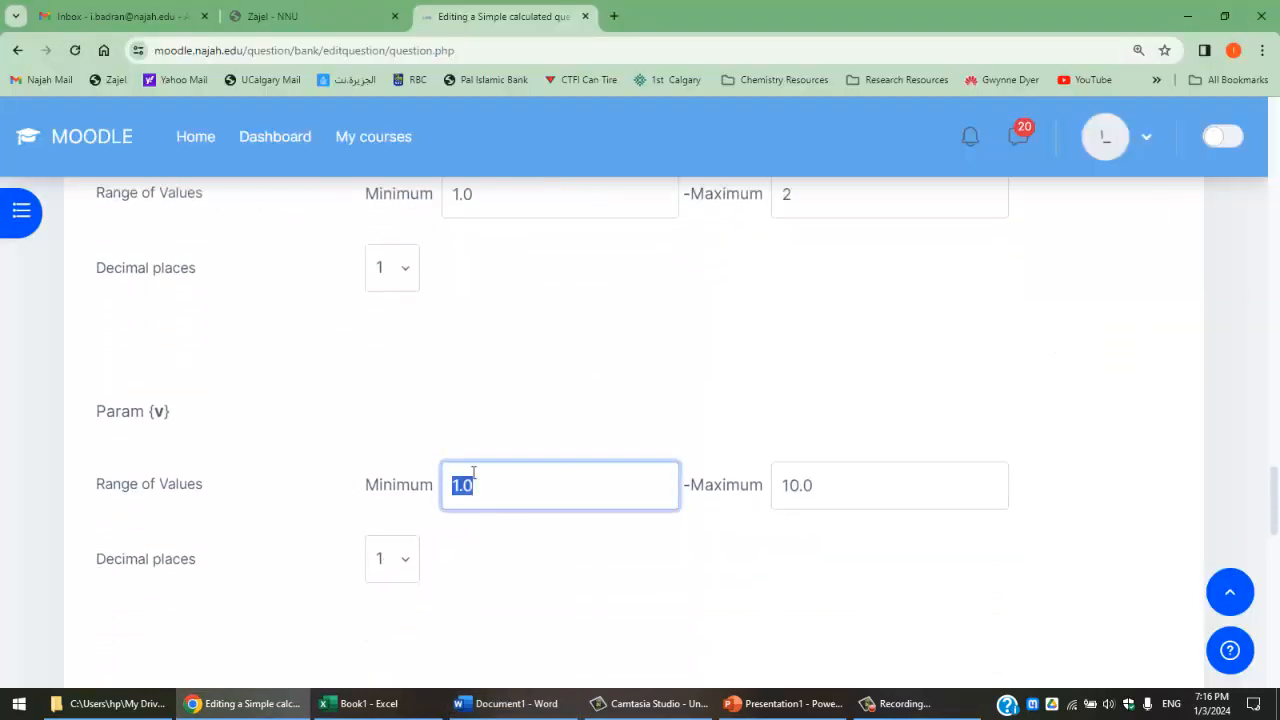
{"action": "type", "text": "20"}
{"action": "double_click", "coordinate": [850, 488]}
{"action": "type", "text": "80"}
{"action": "left_click", "coordinate": [400, 532]}
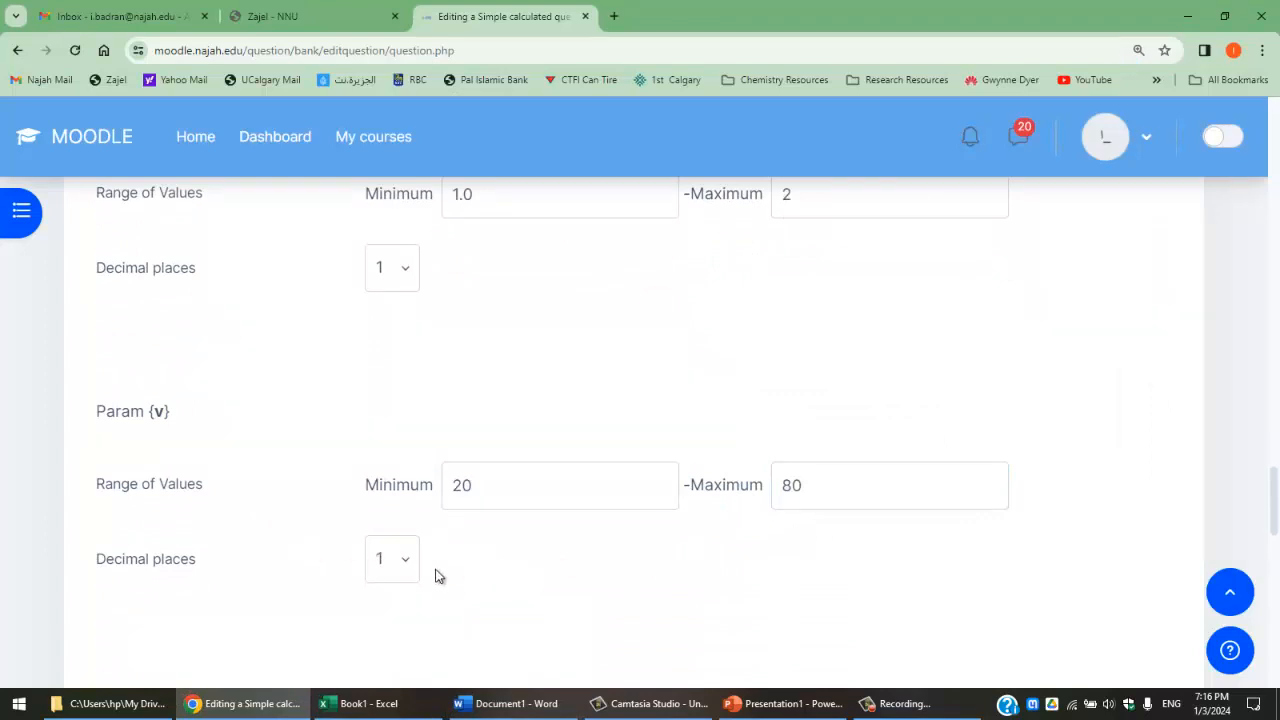
Check the temperature range in the Word notes and set wild card {c} in Moodle to a minimum of 5 and a maximum of 80.
{"action": "scroll", "coordinate": [437, 574], "scroll_direction": "down", "scroll_amount": 1}
{"action": "key", "text": "alt+Tab"}
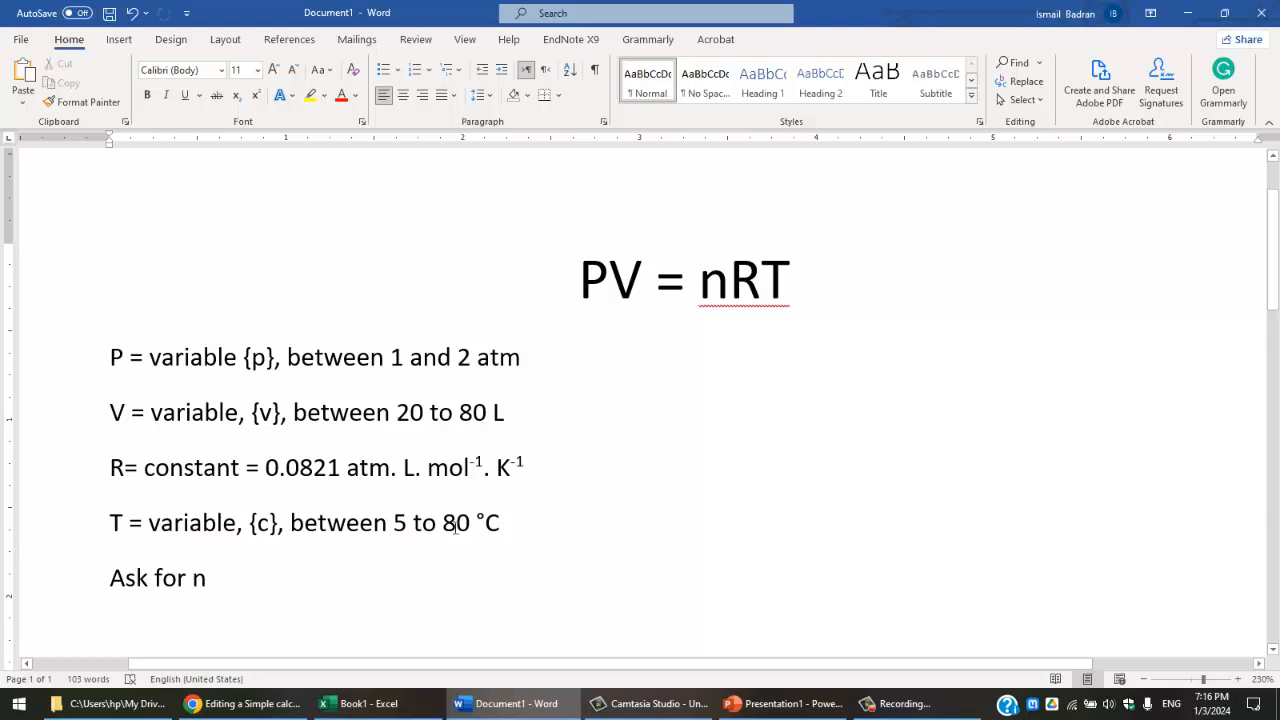
{"action": "key", "text": "alt+Tab"}
{"action": "scroll", "coordinate": [443, 489], "scroll_direction": "down", "scroll_amount": 1}
{"action": "double_click", "coordinate": [529, 551]}
{"action": "type", "text": "50"}
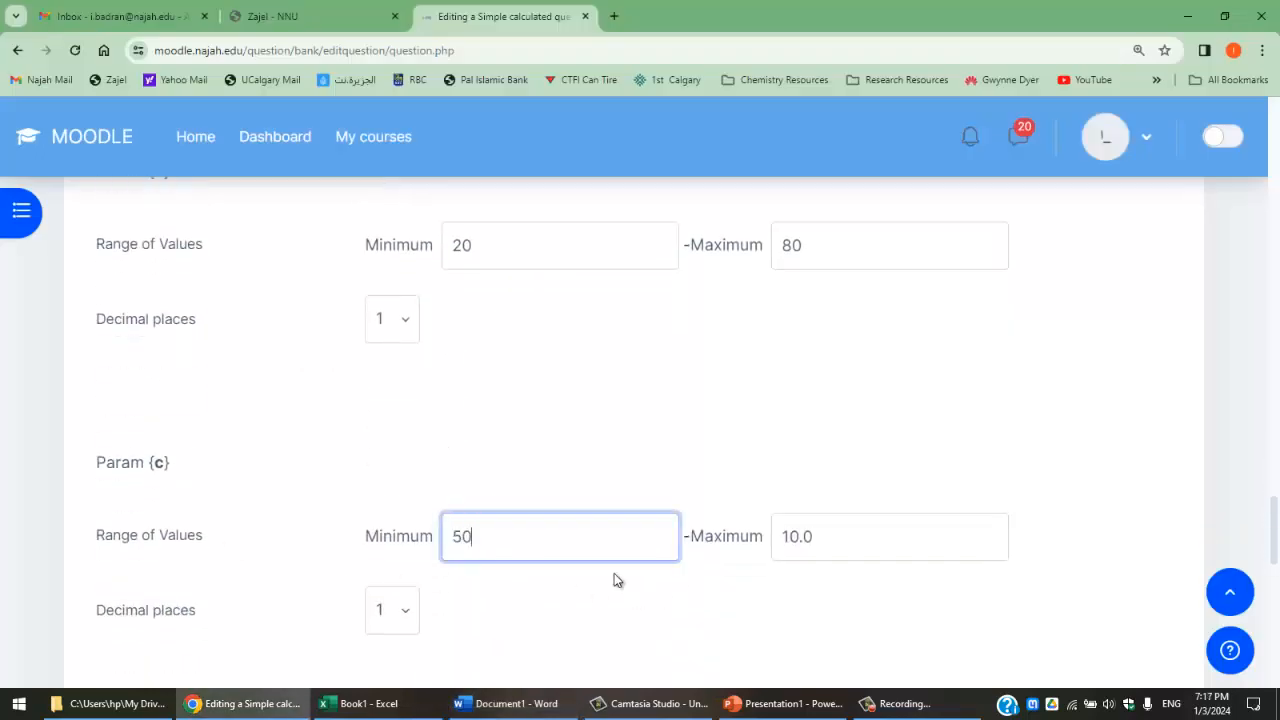
{"action": "left_click_drag", "start_coordinate": [538, 556], "coordinate": [720, 577]}
{"action": "key", "text": "BackSpace"}
{"action": "double_click", "coordinate": [794, 534]}
{"action": "type", "text": "80"}
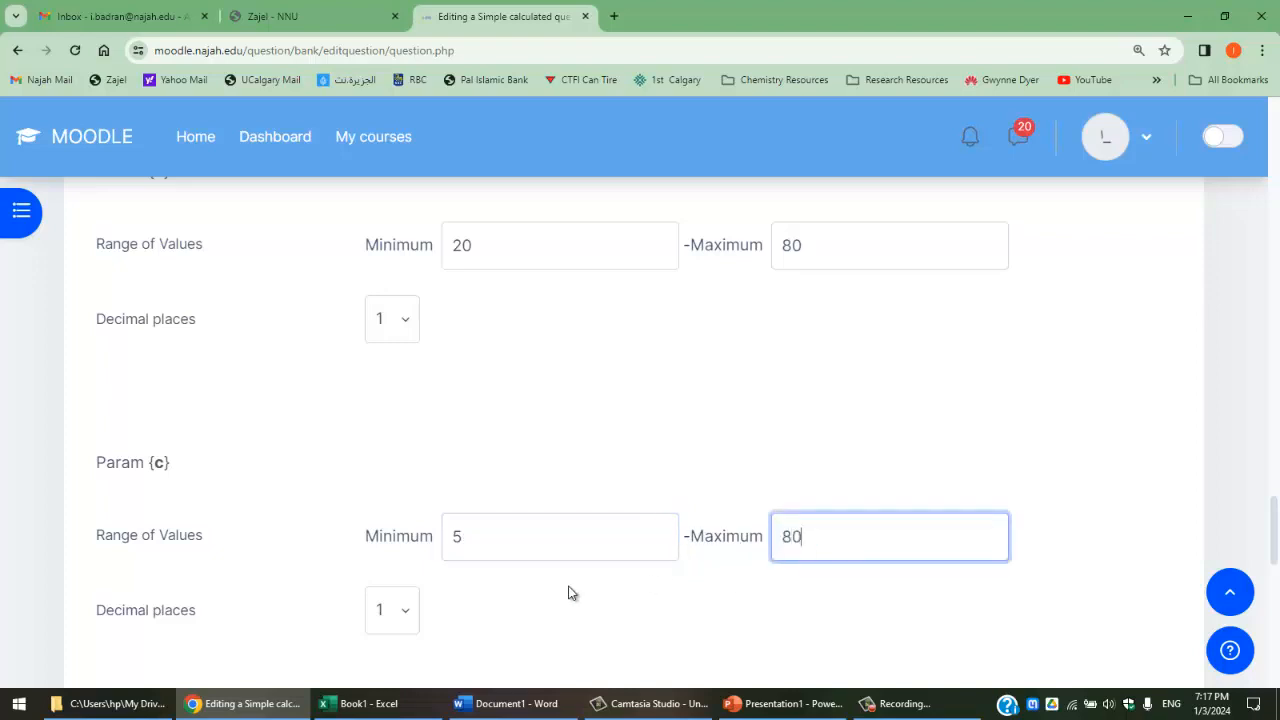
Try a range of 0.001 to 0.1 with 4 decimal places for wild card {c}.
{"action": "double_click", "coordinate": [537, 538]}
{"action": "type", "text": "0.001"}
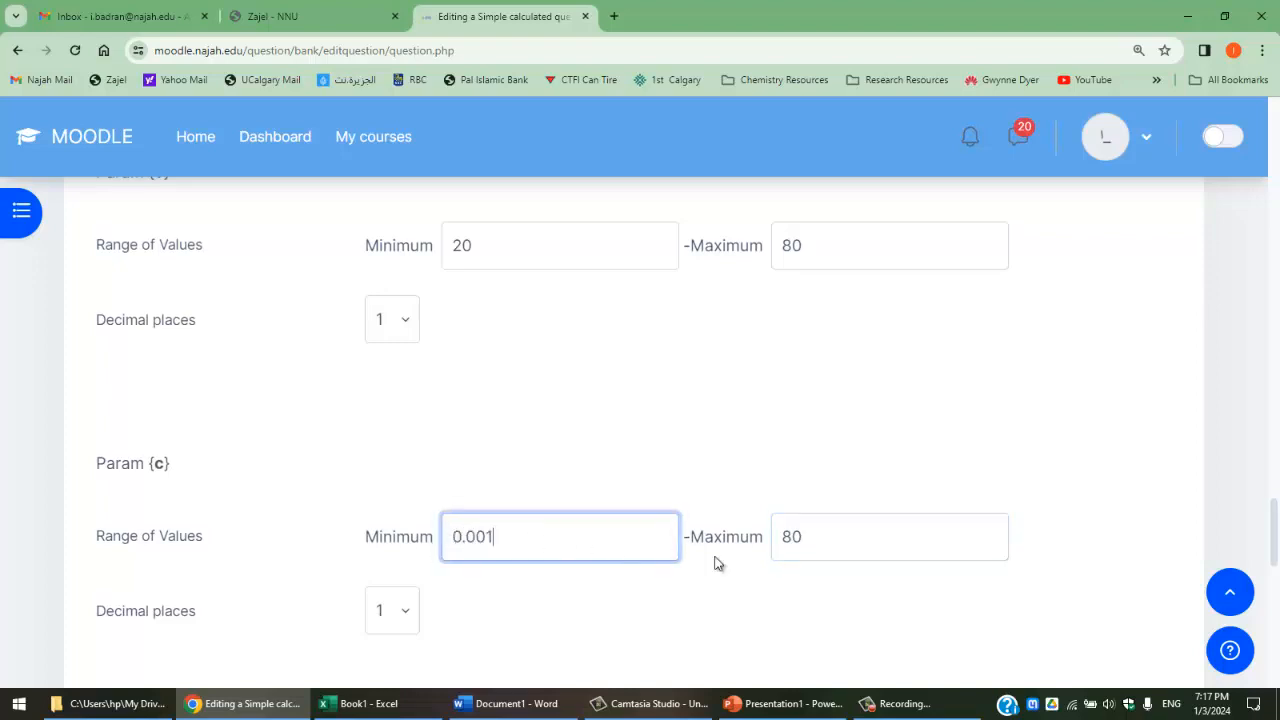
{"action": "double_click", "coordinate": [837, 523]}
{"action": "type", "text": "0.0"}
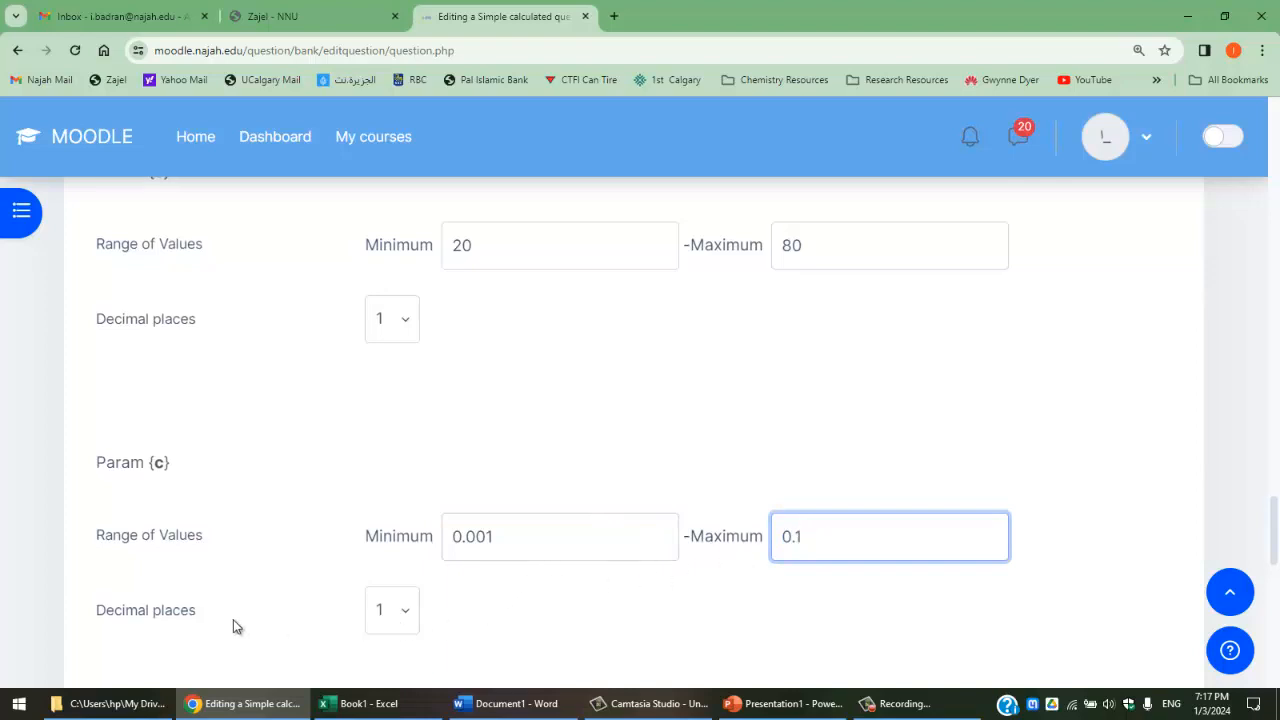
{"action": "scroll", "coordinate": [275, 598], "scroll_direction": "down", "scroll_amount": 2}
{"action": "left_click", "coordinate": [388, 461]}
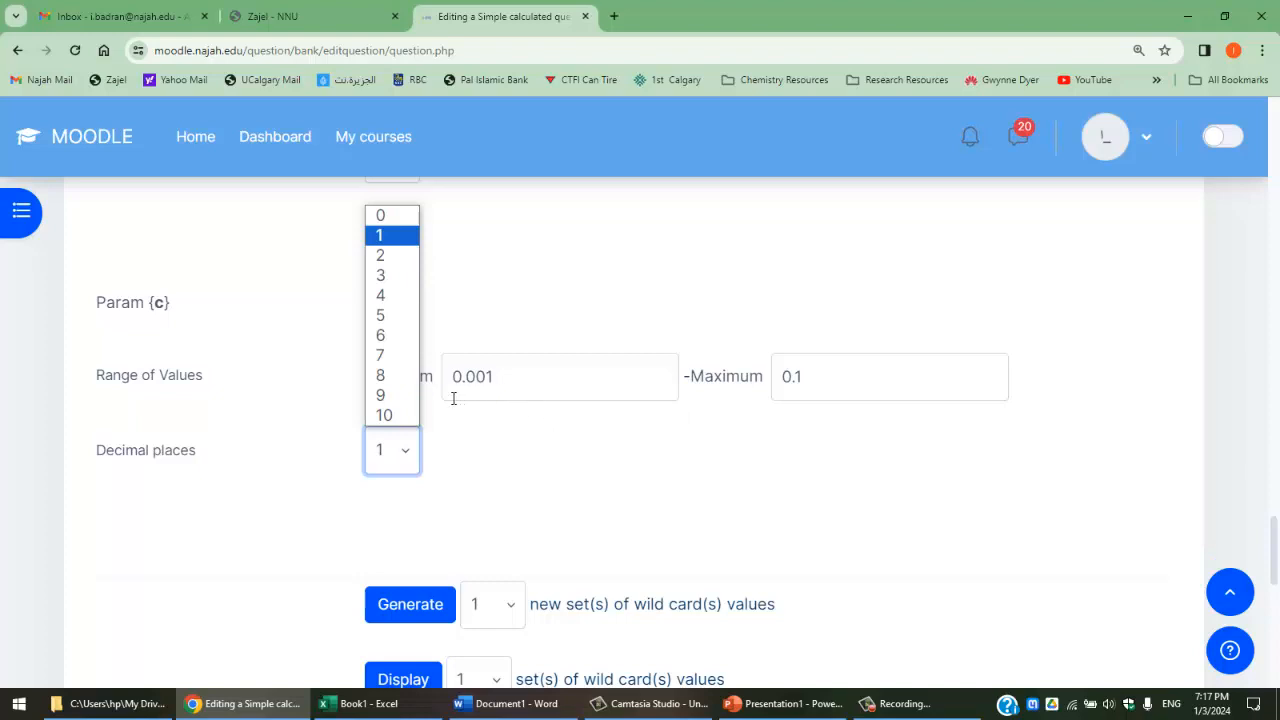
{"action": "left_click", "coordinate": [396, 295]}
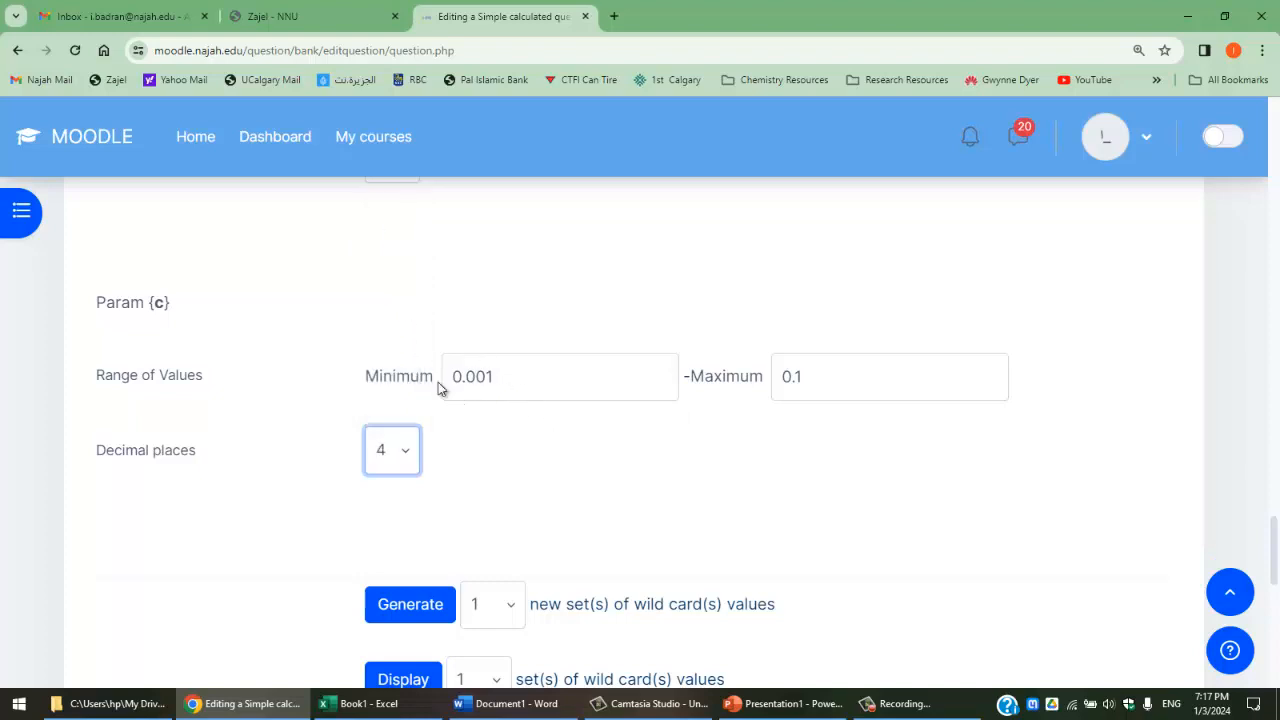
Restore wild card {c} to 1 decimal place with a minimum of 5 and a maximum of 80.
{"action": "left_click", "coordinate": [405, 450]}
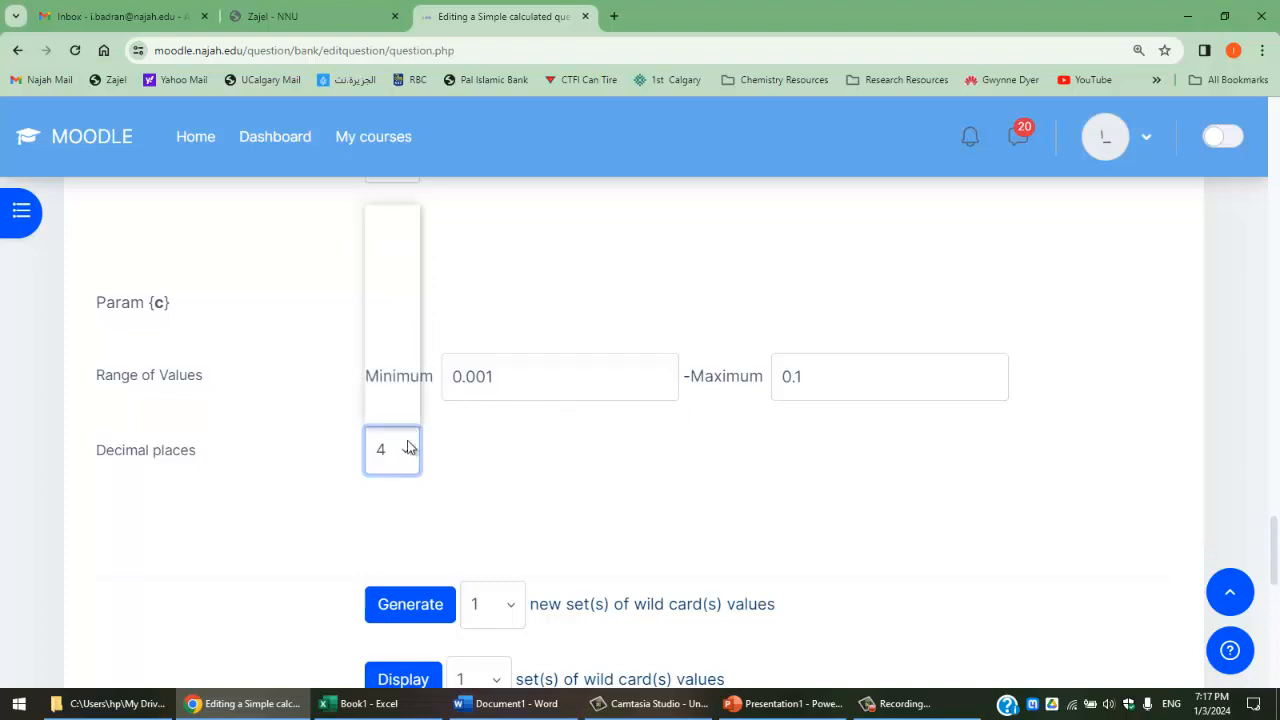
{"action": "left_click", "coordinate": [405, 231]}
{"action": "double_click", "coordinate": [553, 354]}
{"action": "type", "text": "50"}
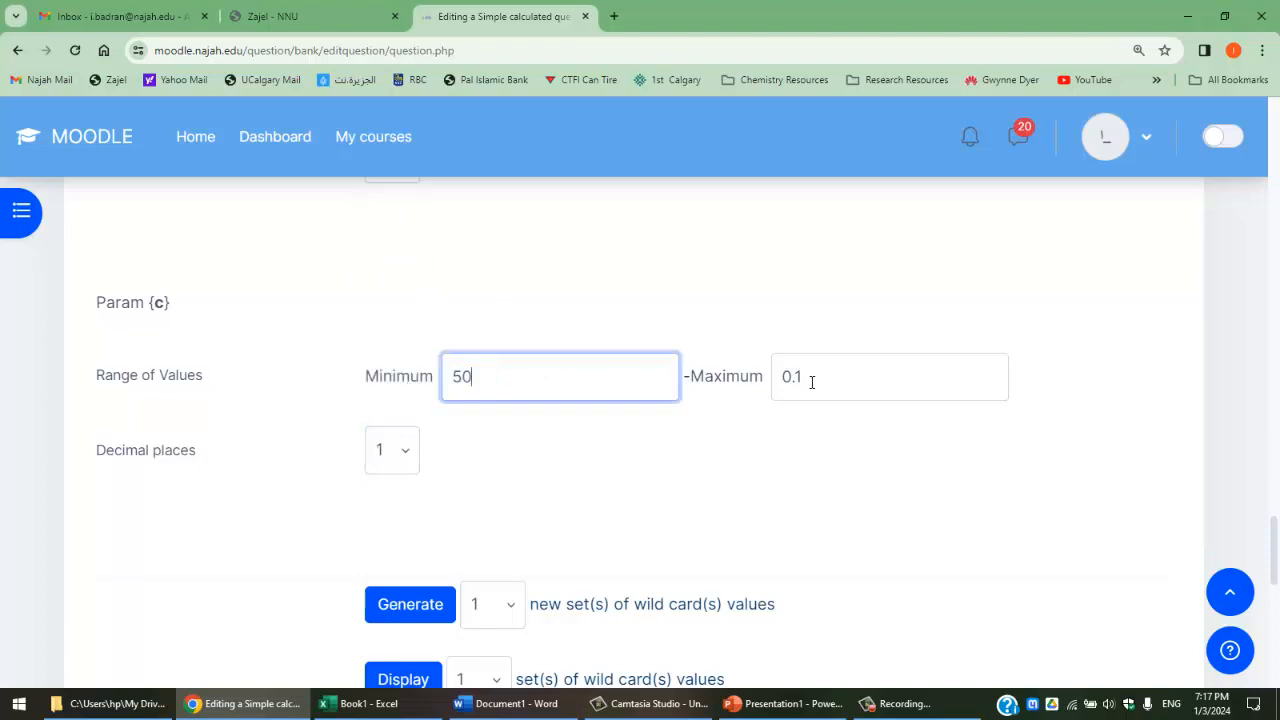
{"action": "key", "text": "BackSpace"}
{"action": "key", "text": "Tab"}
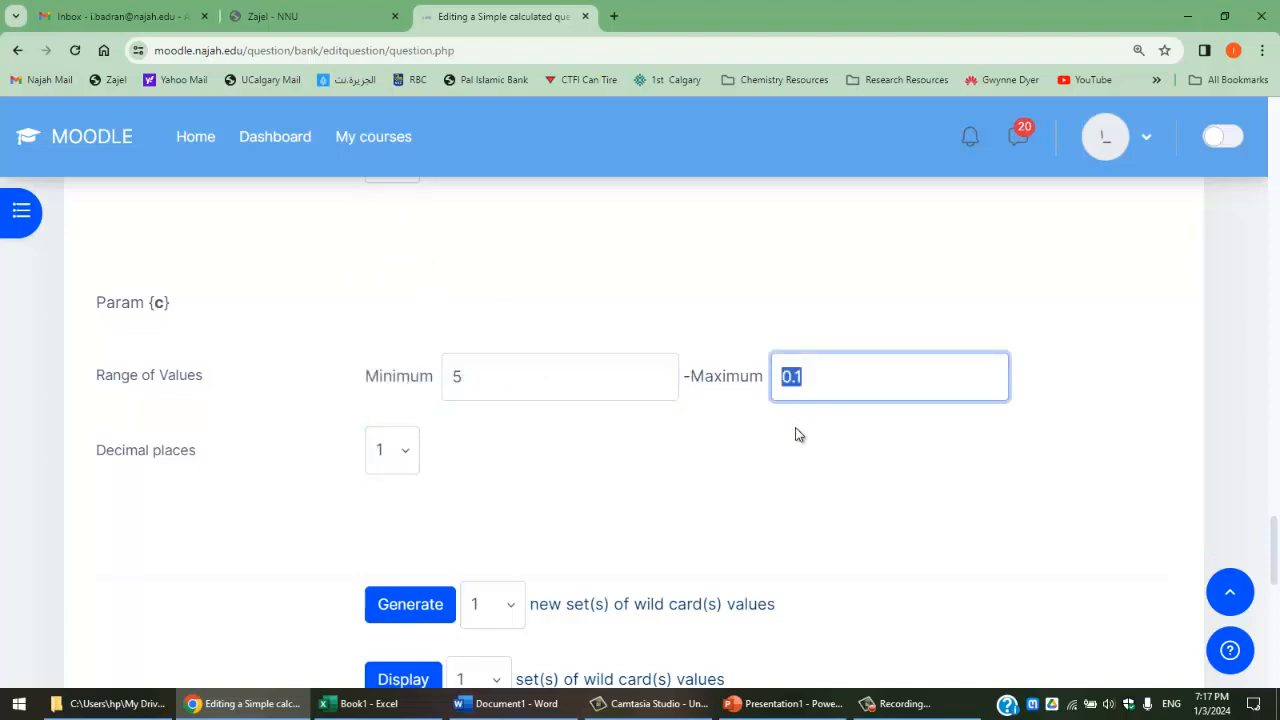
{"action": "type", "text": "80"}
{"action": "left_click", "coordinate": [697, 468]}
Check the available numbers of wild card sets, generate 1 new set and expand the wild card values.
{"action": "scroll", "coordinate": [491, 531], "scroll_direction": "down", "scroll_amount": 2}
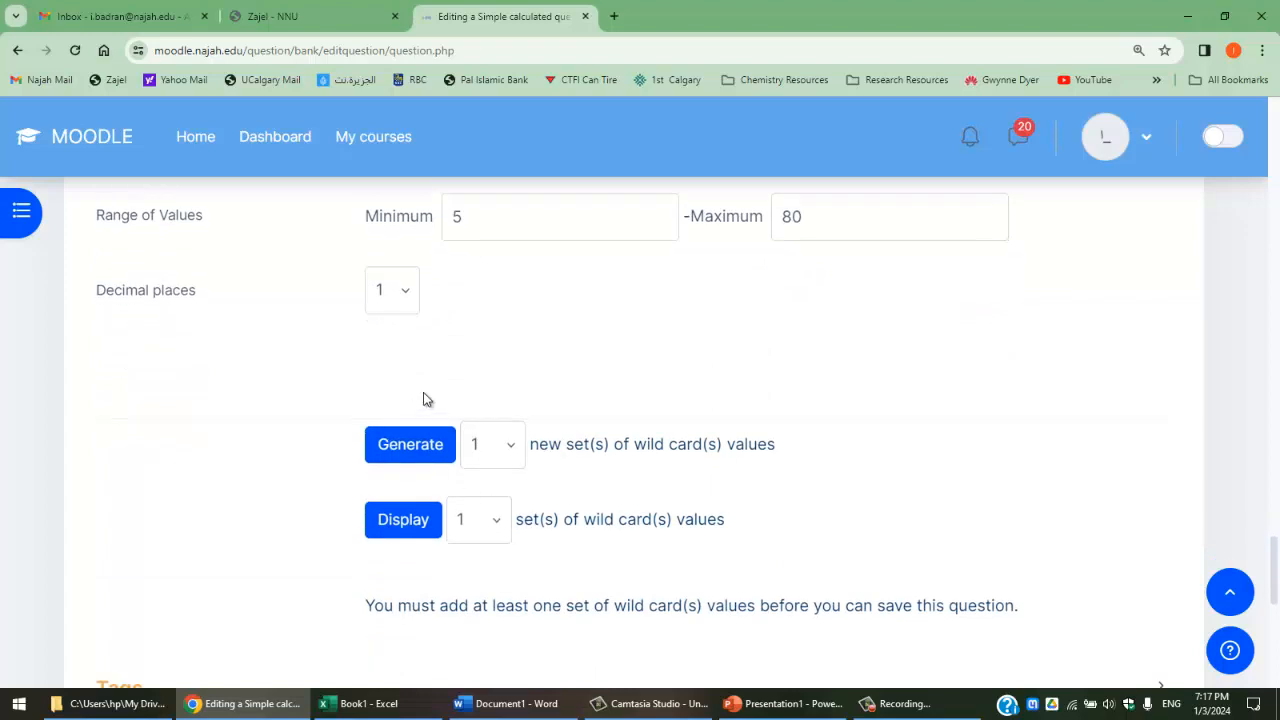
{"action": "left_click", "coordinate": [507, 460]}
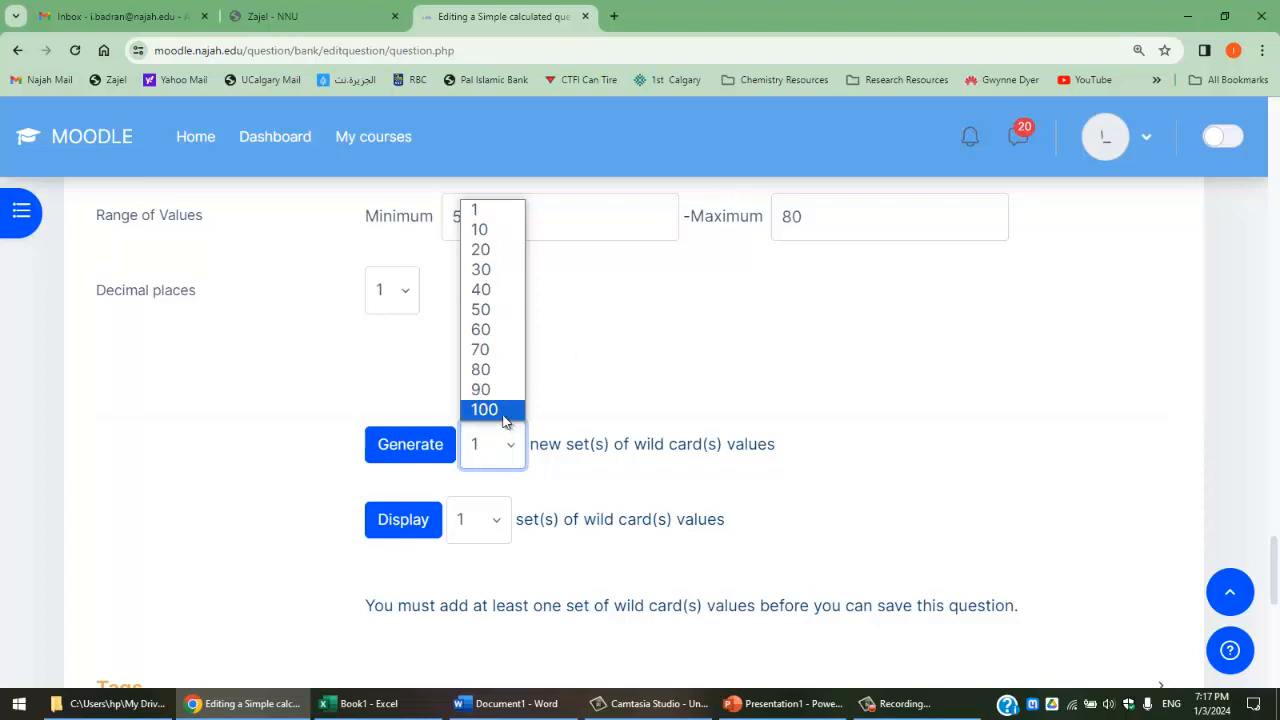
{"action": "left_click", "coordinate": [555, 410]}
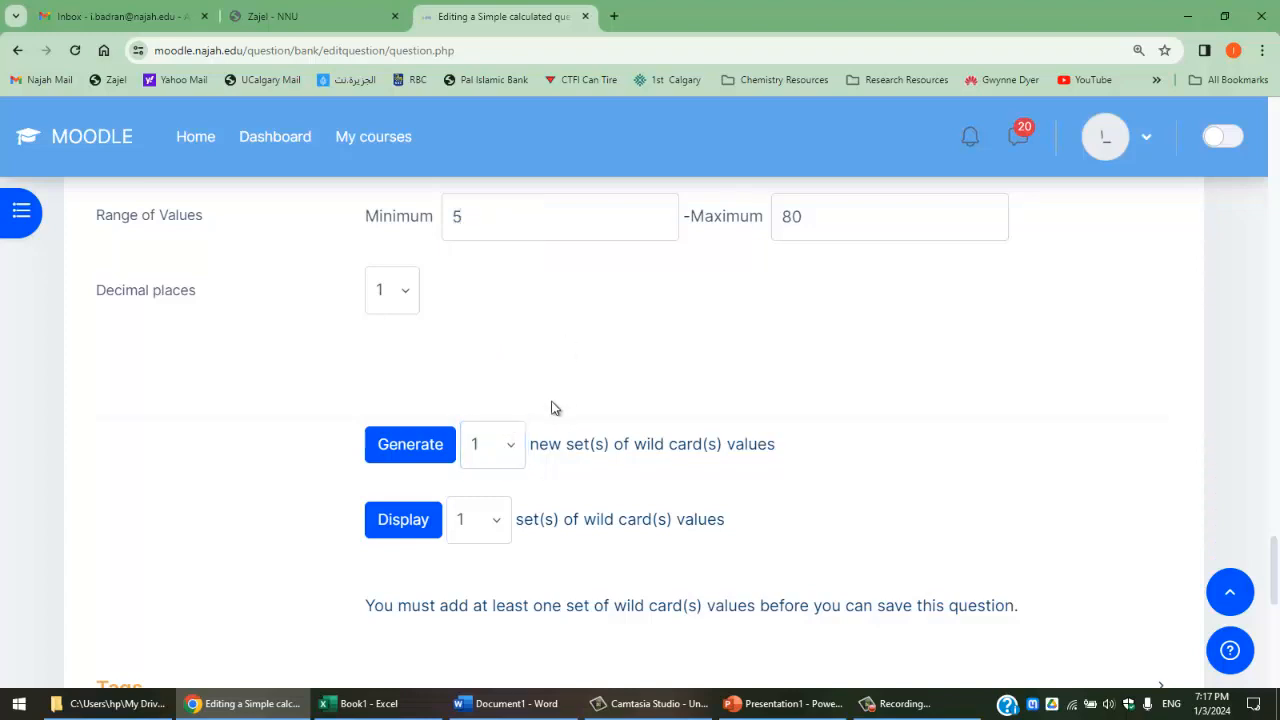
{"action": "scroll", "coordinate": [463, 452], "scroll_direction": "down", "scroll_amount": 2}
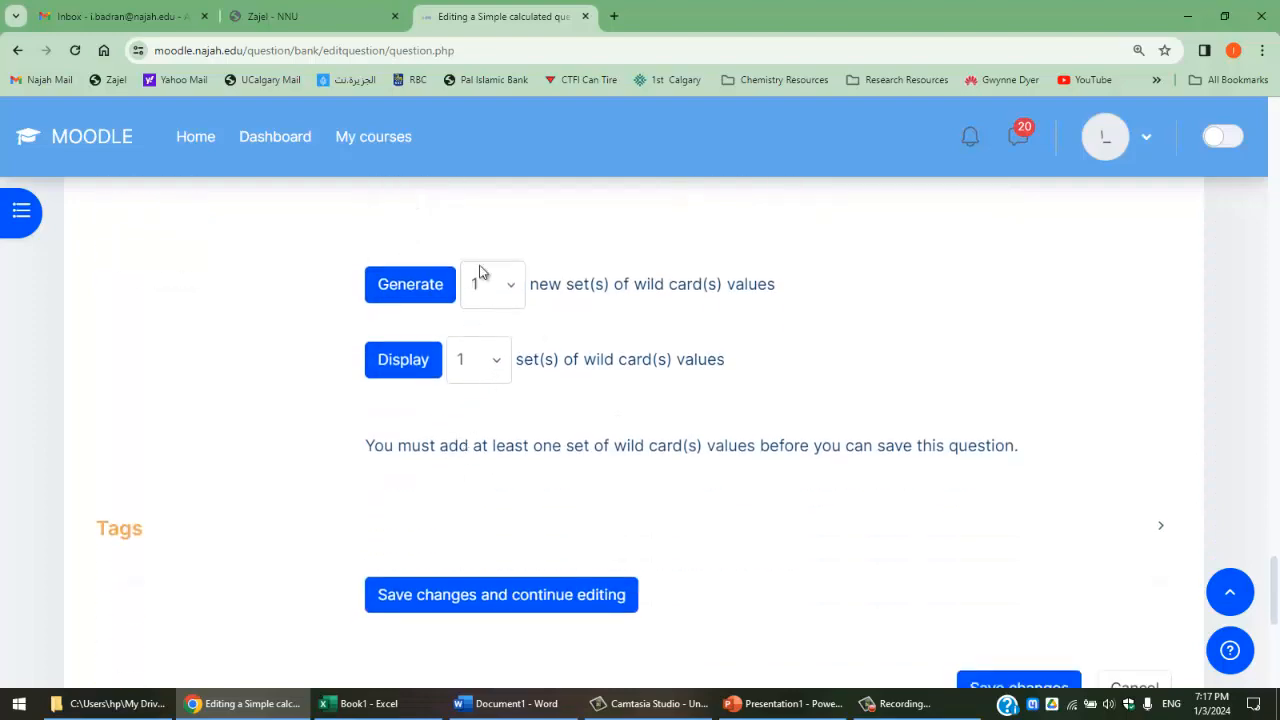
{"action": "left_click", "coordinate": [393, 290]}
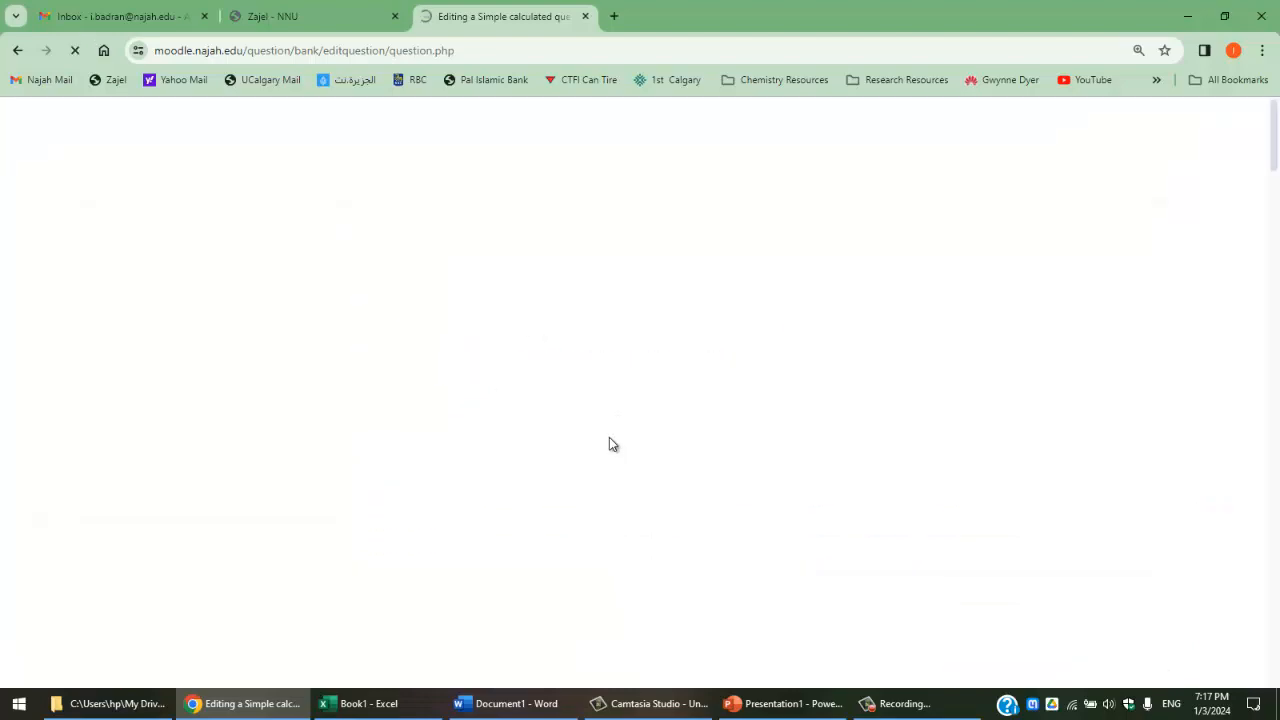
{"action": "scroll", "coordinate": [371, 462], "scroll_direction": "down", "scroll_amount": 20}
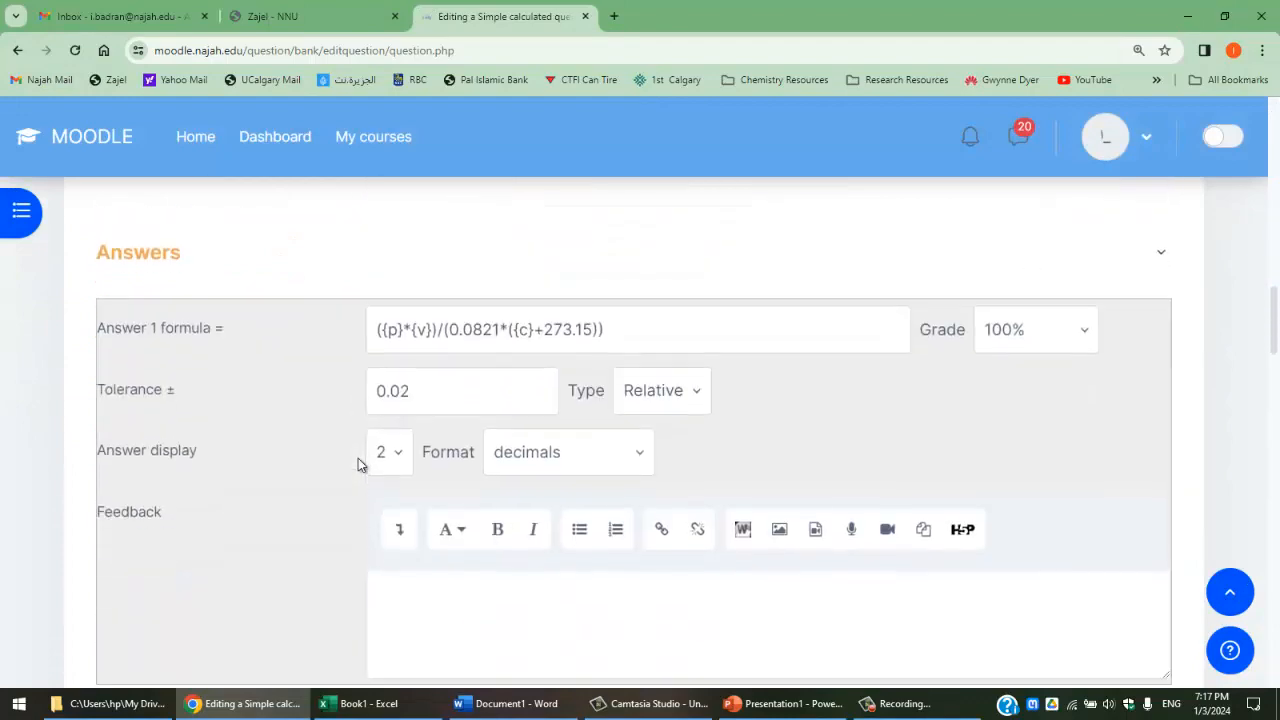
{"action": "scroll", "coordinate": [364, 465], "scroll_direction": "down", "scroll_amount": 13}
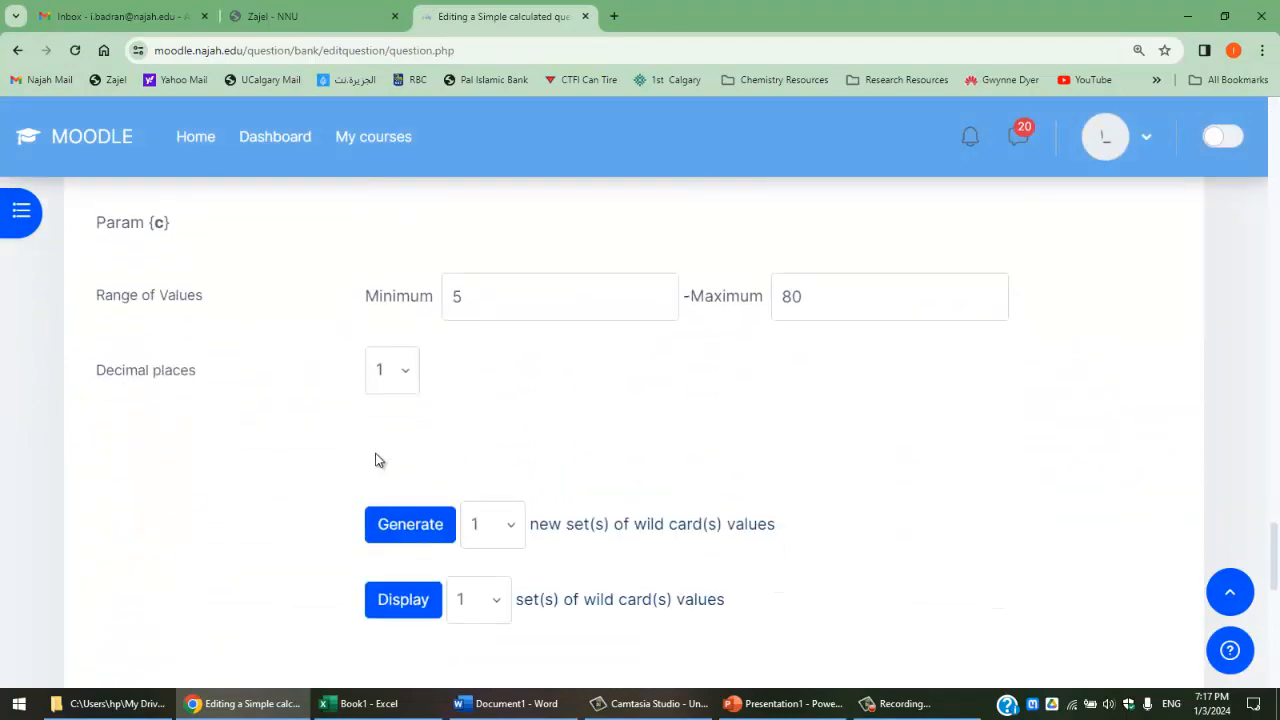
{"action": "left_click", "coordinate": [171, 332]}
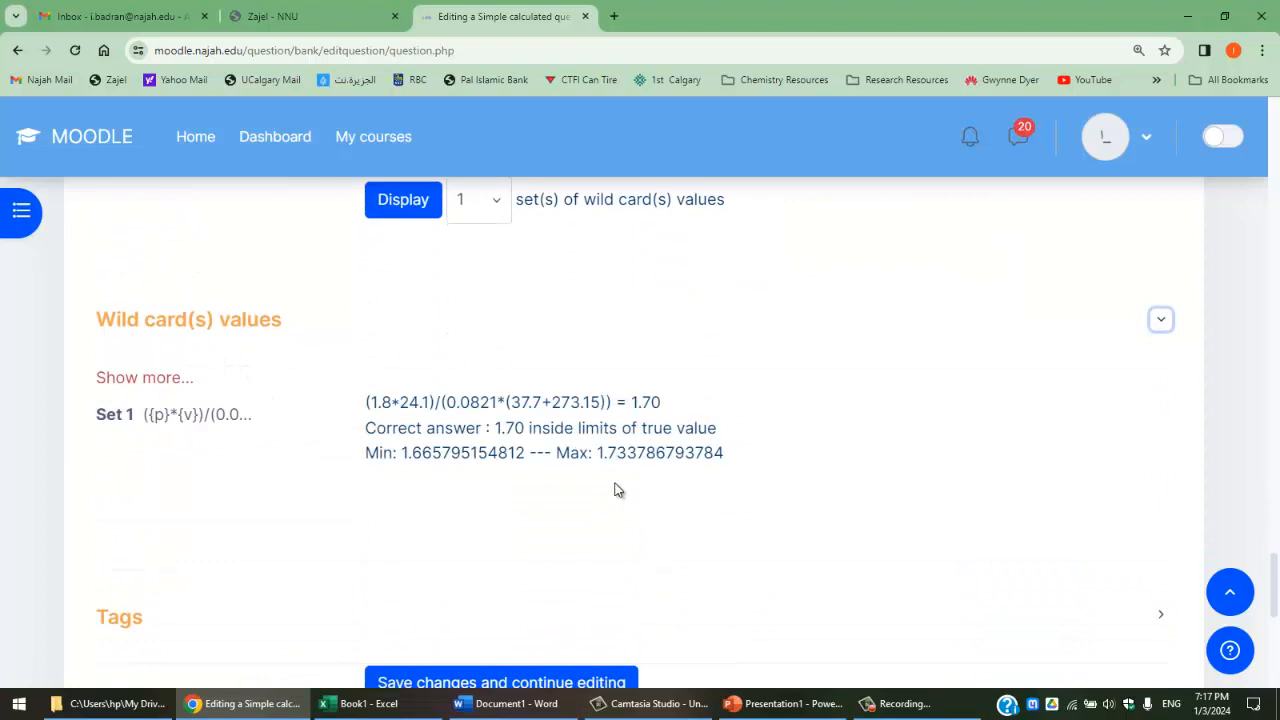
Examine the substituted formula, correct answer and limits of Set 1 and compare them with the wild card ranges.
{"action": "double_click", "coordinate": [384, 402]}
{"action": "left_click_drag", "start_coordinate": [400, 404], "coordinate": [456, 404]}
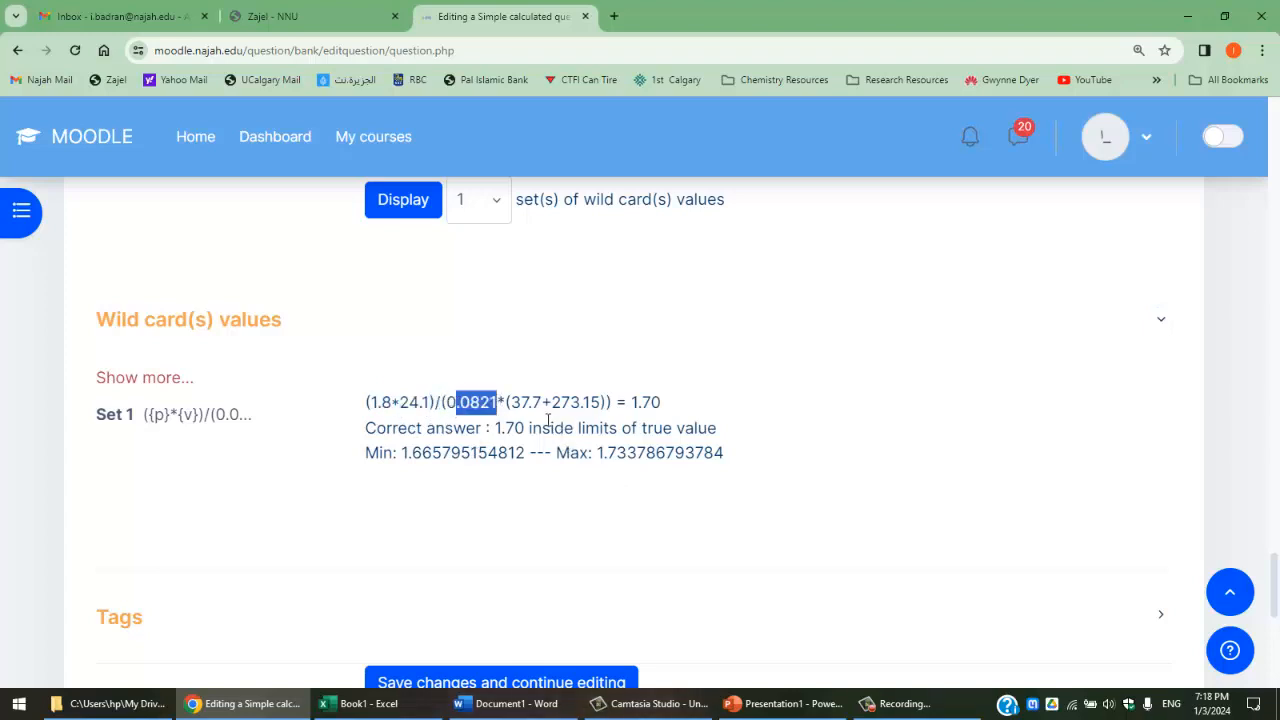
{"action": "left_click_drag", "start_coordinate": [543, 404], "coordinate": [508, 405]}
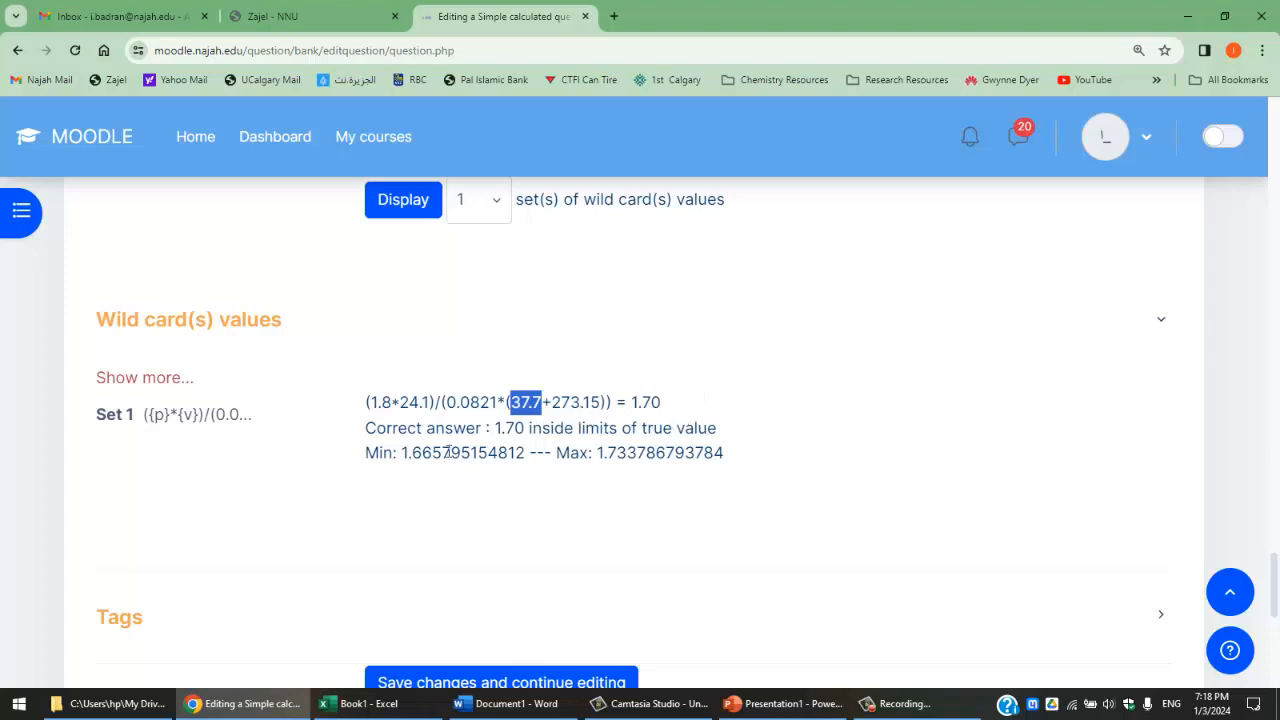
{"action": "left_click_drag", "start_coordinate": [385, 425], "coordinate": [492, 433]}
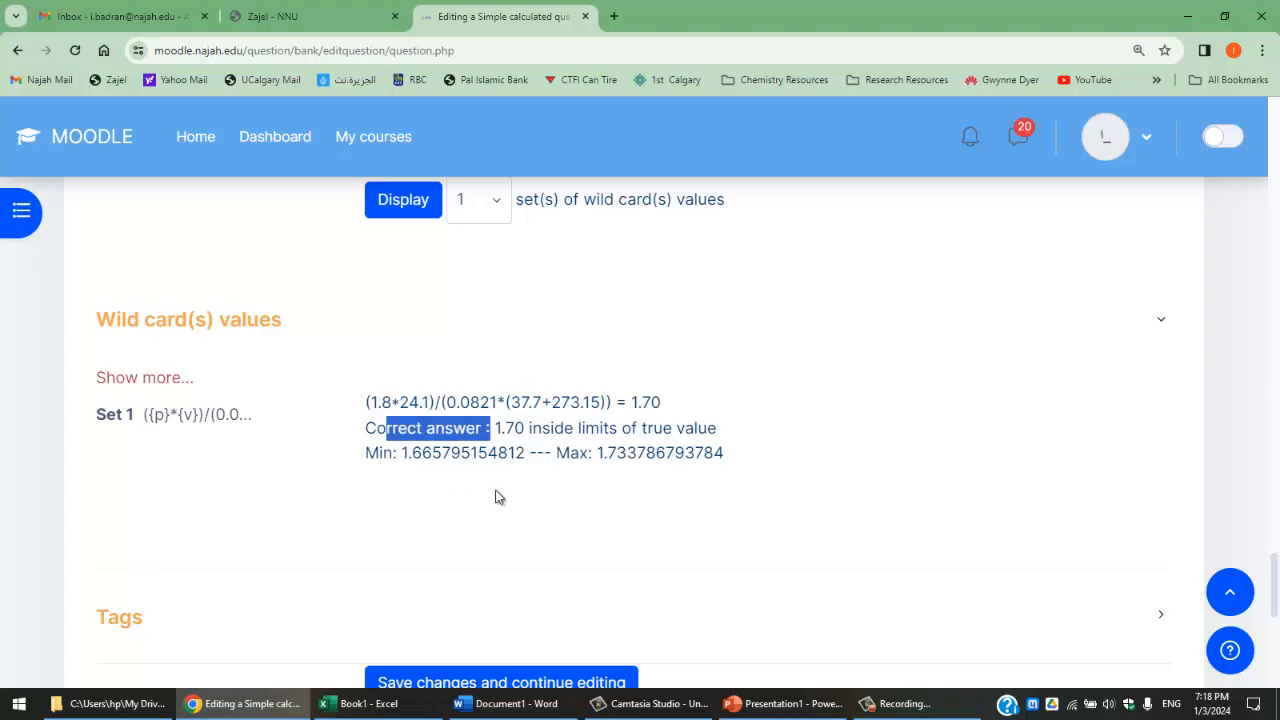
{"action": "scroll", "coordinate": [497, 474], "scroll_direction": "up", "scroll_amount": 7}
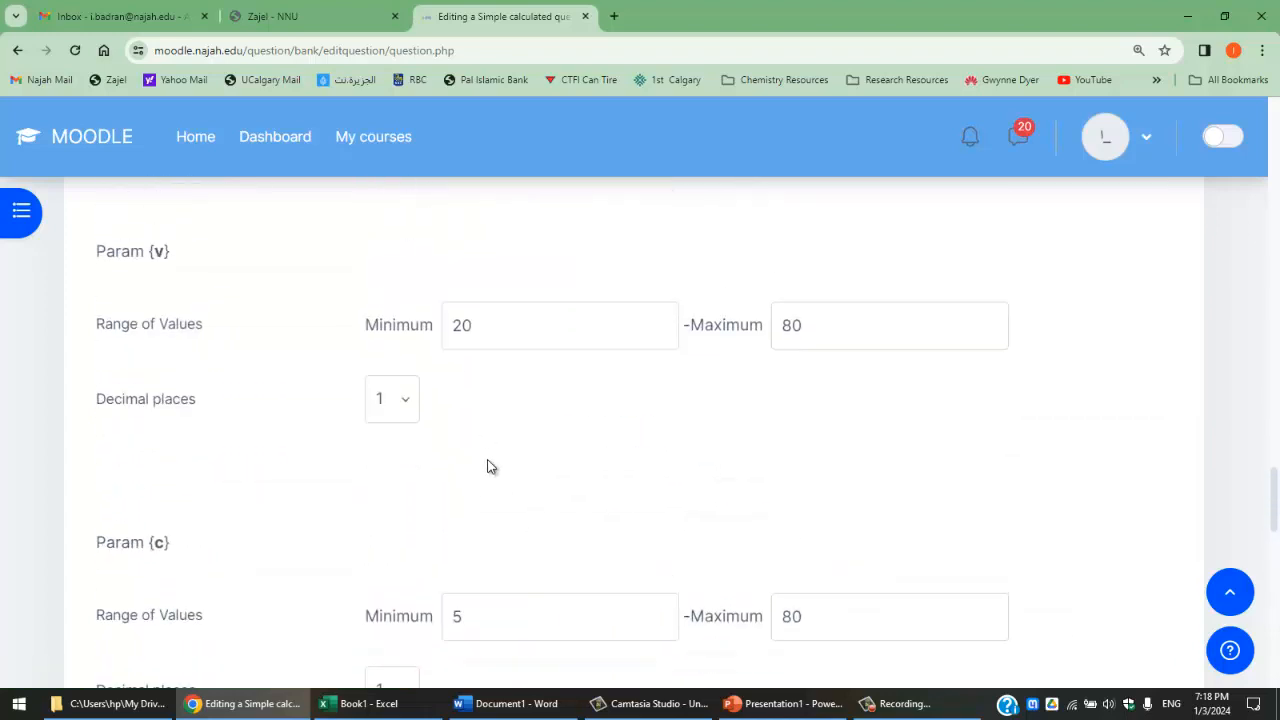
{"action": "scroll", "coordinate": [514, 394], "scroll_direction": "up", "scroll_amount": 1}
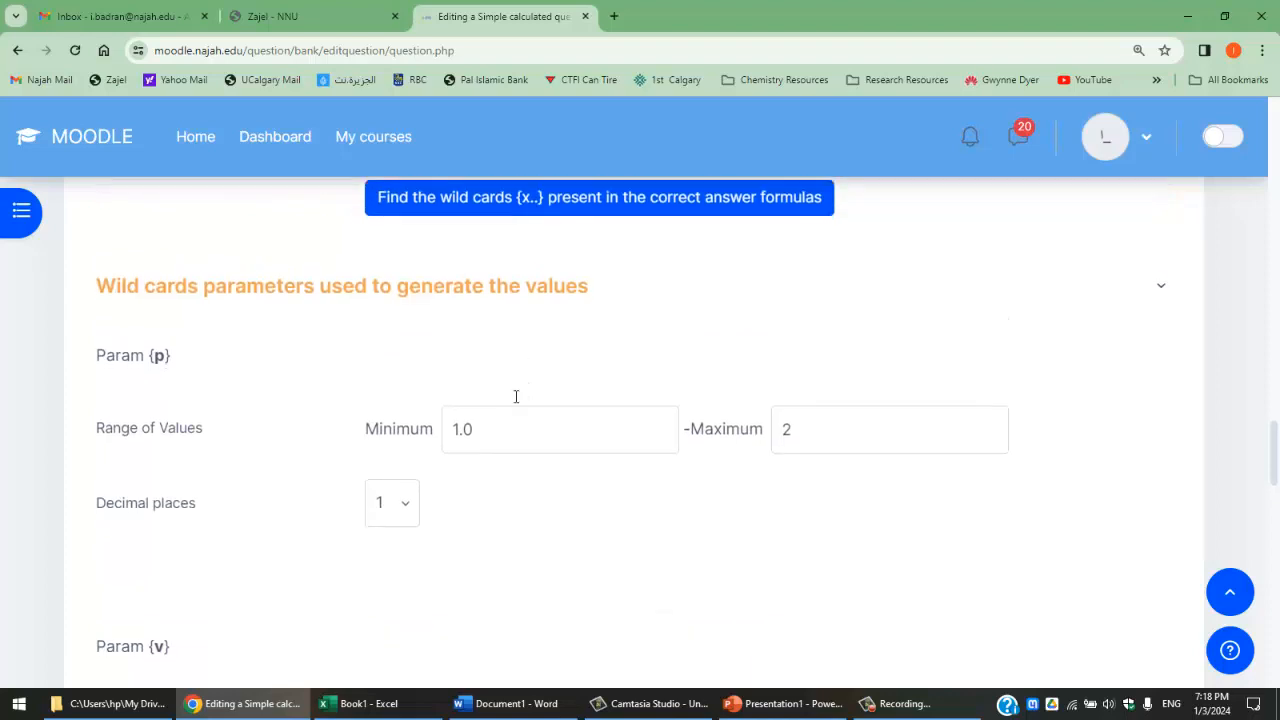
{"action": "scroll", "coordinate": [563, 420], "scroll_direction": "down", "scroll_amount": 5}
{"action": "scroll", "coordinate": [515, 460], "scroll_direction": "down", "scroll_amount": 8}
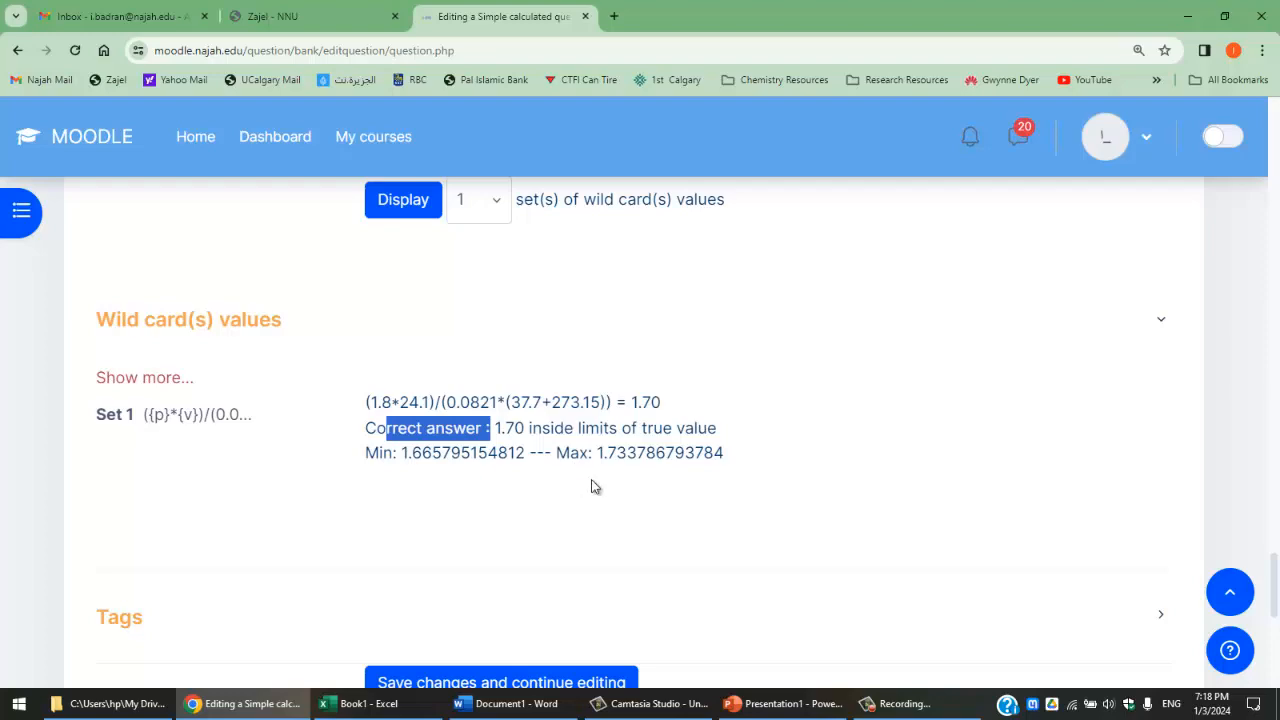
Set the tolerance of Answer 1 to 0.05.
{"action": "scroll", "coordinate": [504, 453], "scroll_direction": "up", "scroll_amount": 5}
{"action": "scroll", "coordinate": [500, 445], "scroll_direction": "up", "scroll_amount": 10}
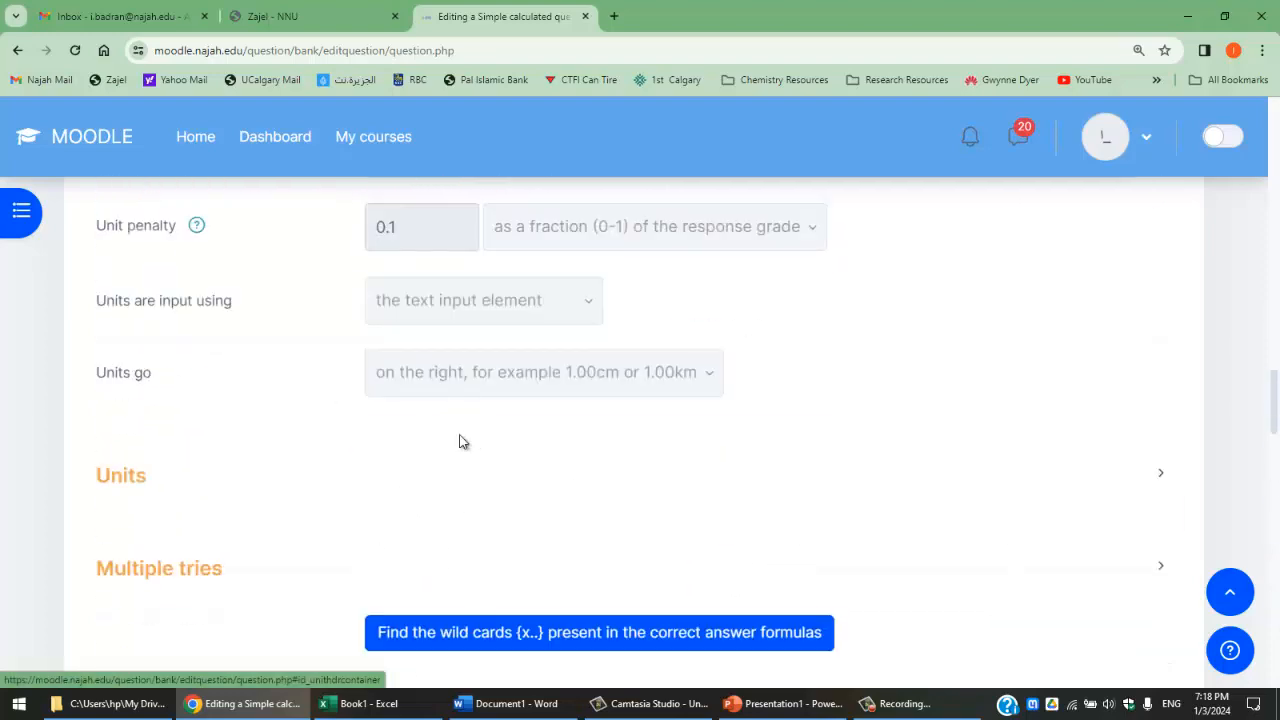
{"action": "scroll", "coordinate": [450, 428], "scroll_direction": "up", "scroll_amount": 10}
{"action": "scroll", "coordinate": [446, 432], "scroll_direction": "down", "scroll_amount": 3}
{"action": "left_click", "coordinate": [462, 405]}
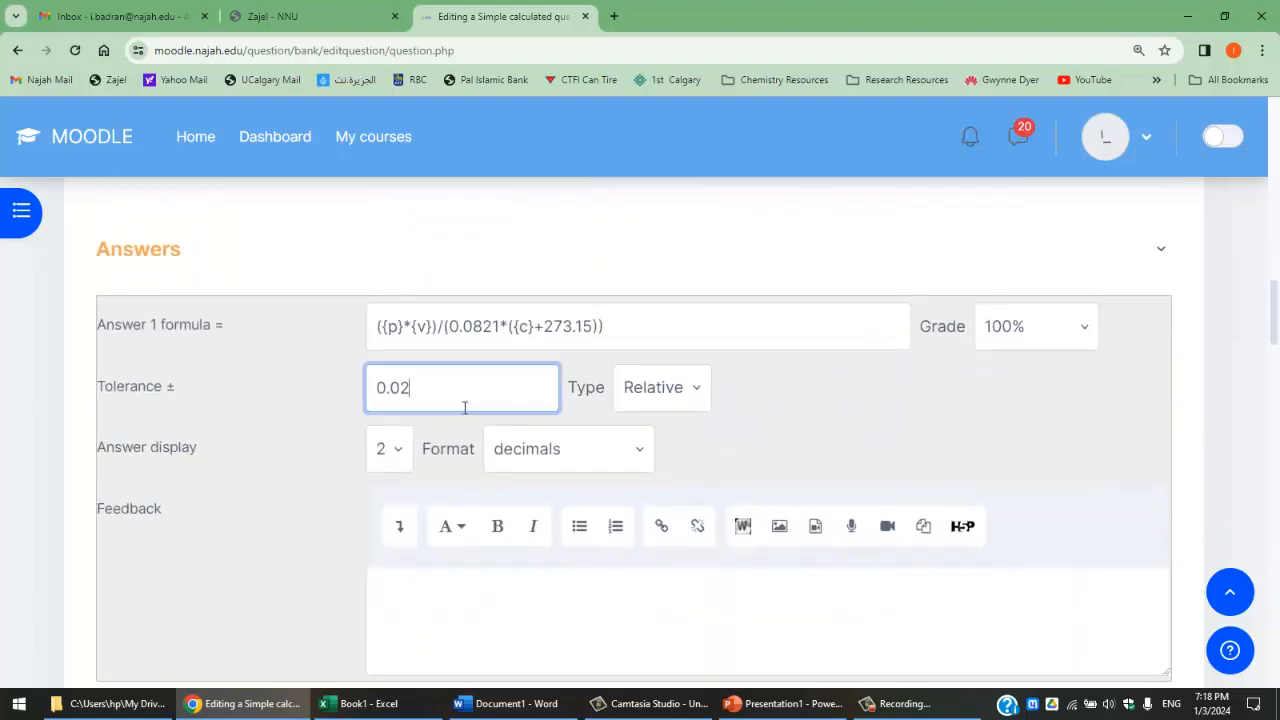
{"action": "key", "text": "BackSpace"}
{"action": "type", "text": "5"}
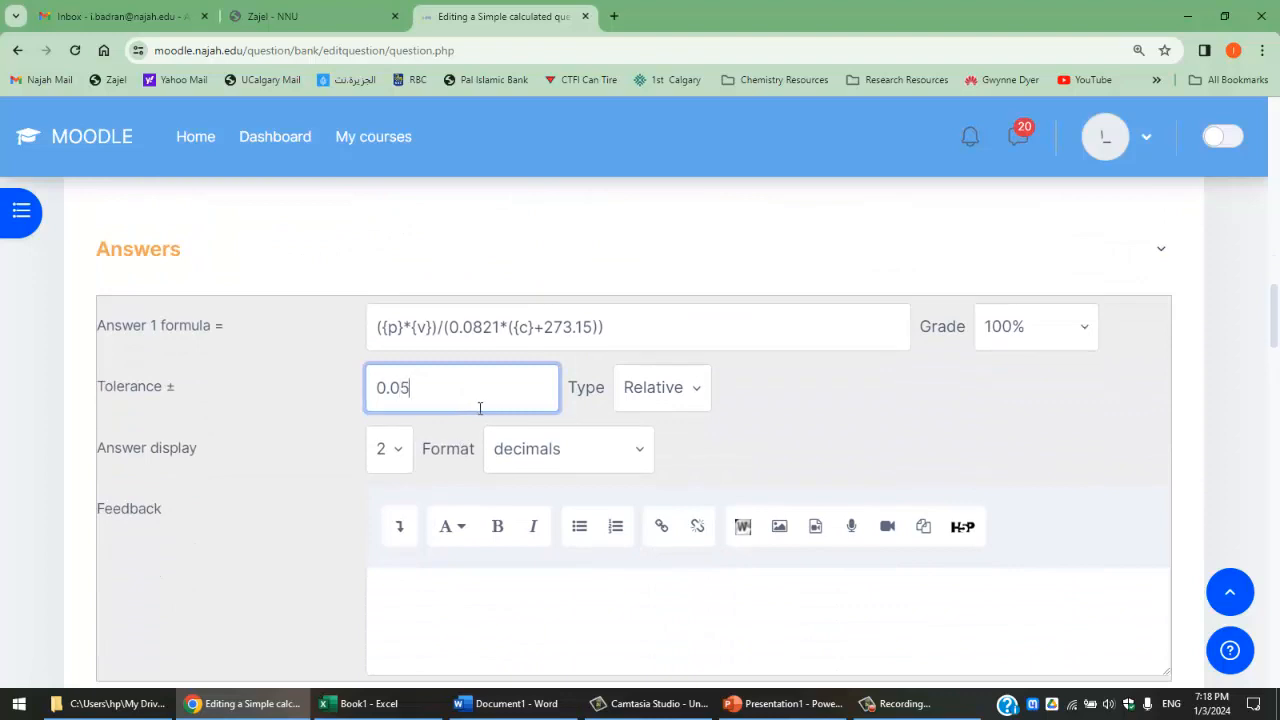
{"action": "left_click", "coordinate": [712, 447]}
Generate 1 new set of wild card values with the changed tolerance and review its answer limits.
{"action": "scroll", "coordinate": [646, 466], "scroll_direction": "down", "scroll_amount": 17}
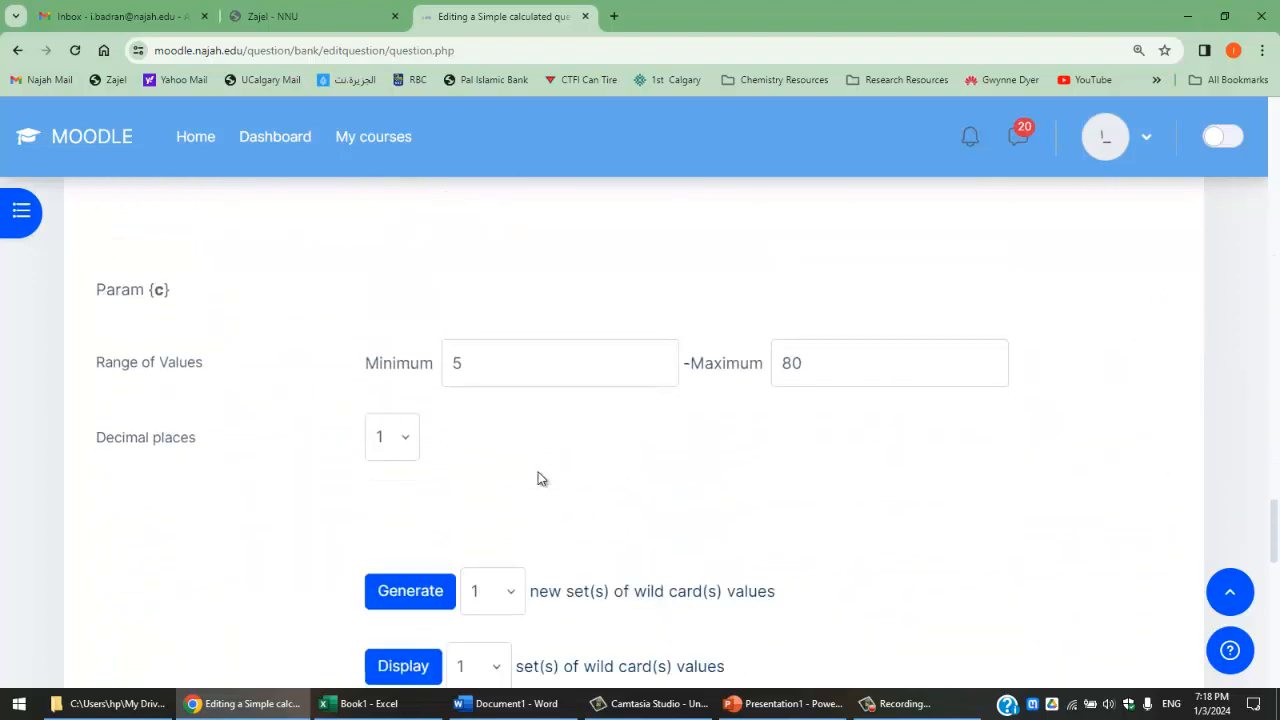
{"action": "scroll", "coordinate": [538, 479], "scroll_direction": "down", "scroll_amount": 3}
{"action": "left_click", "coordinate": [414, 277]}
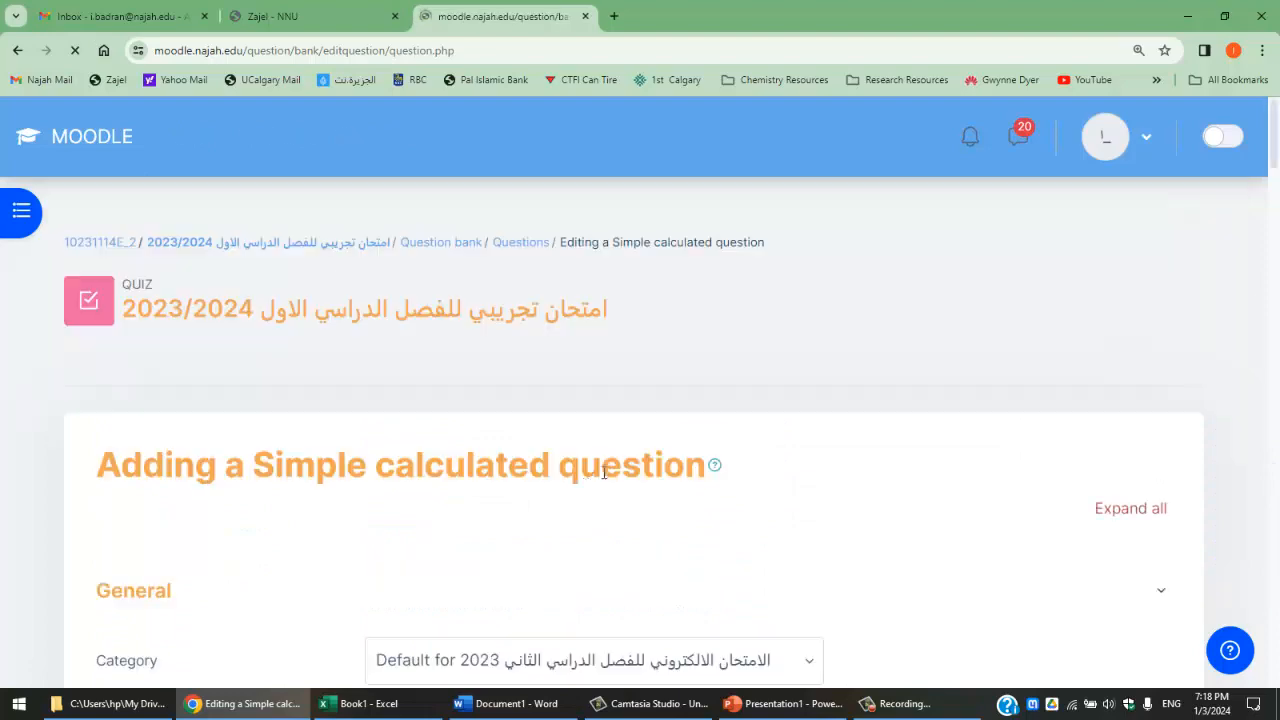
{"action": "scroll", "coordinate": [577, 491], "scroll_direction": "down", "scroll_amount": 15}
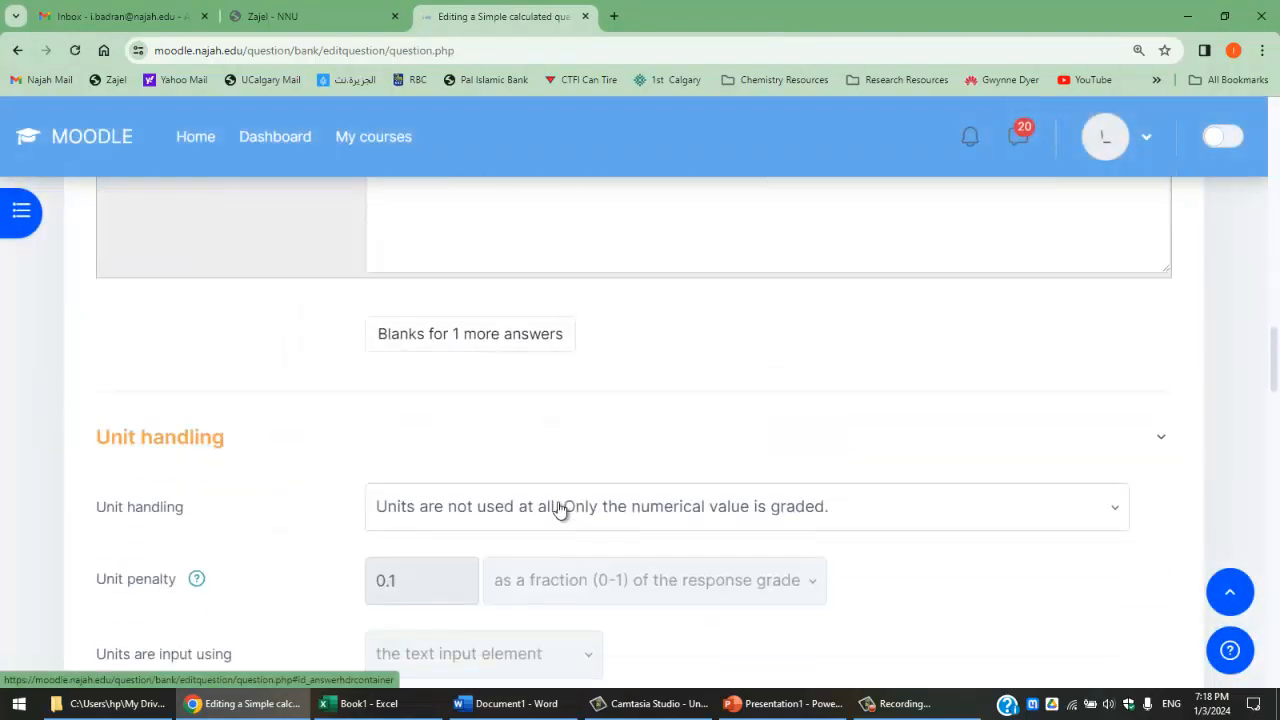
{"action": "scroll", "coordinate": [560, 510], "scroll_direction": "down", "scroll_amount": 15}
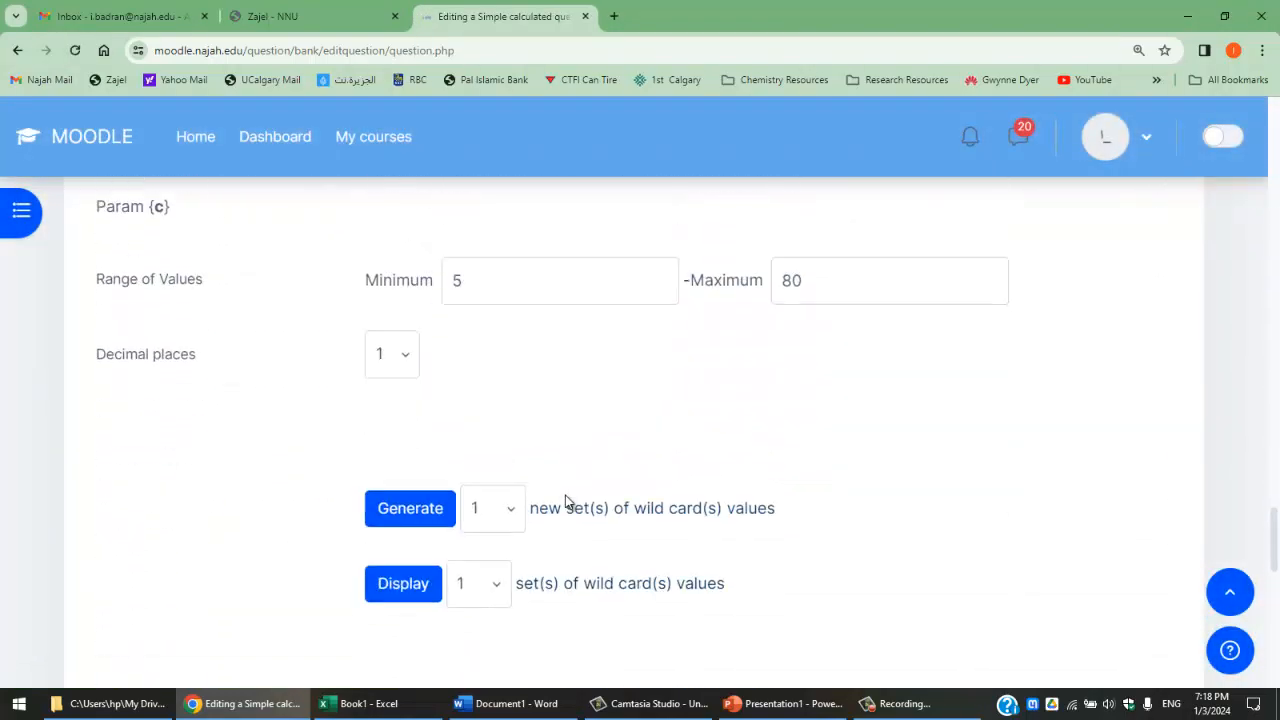
{"action": "scroll", "coordinate": [565, 500], "scroll_direction": "down", "scroll_amount": 3}
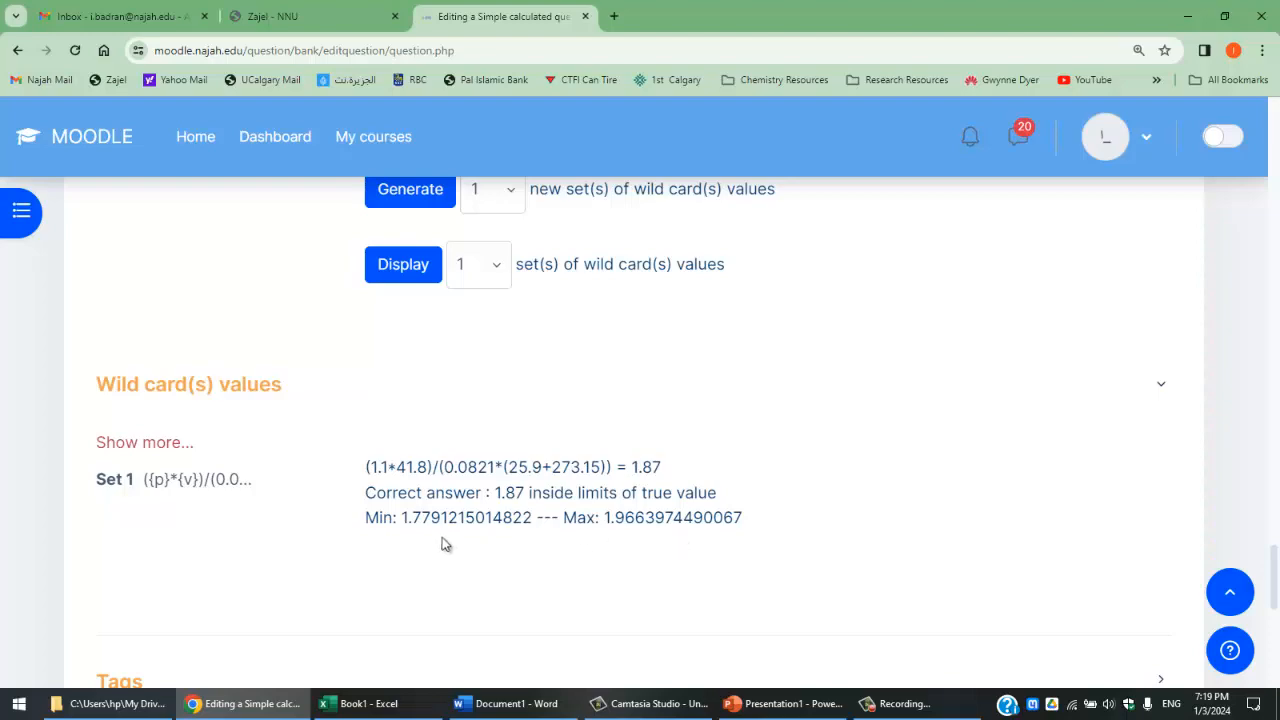
Set the tolerance of Answer 1 to 0.02.
{"action": "scroll", "coordinate": [530, 483], "scroll_direction": "up", "scroll_amount": 1}
{"action": "scroll", "coordinate": [530, 483], "scroll_direction": "up", "scroll_amount": 20}
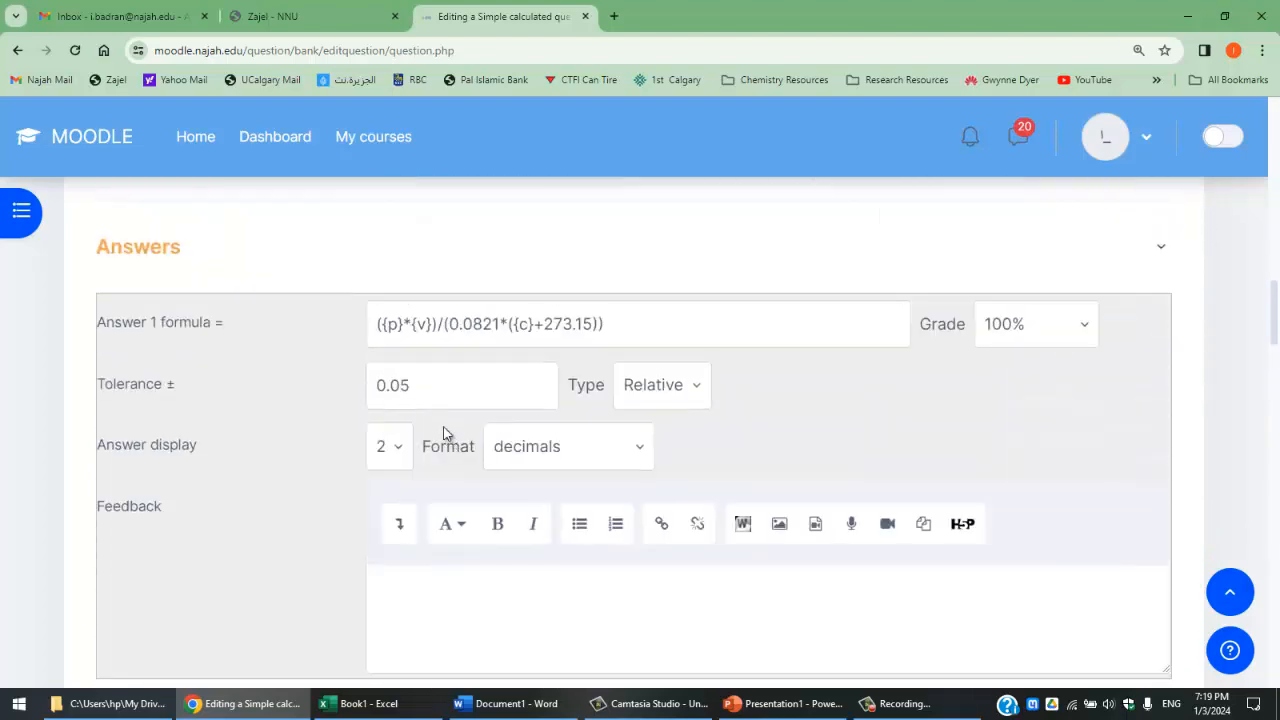
{"action": "left_click", "coordinate": [446, 402]}
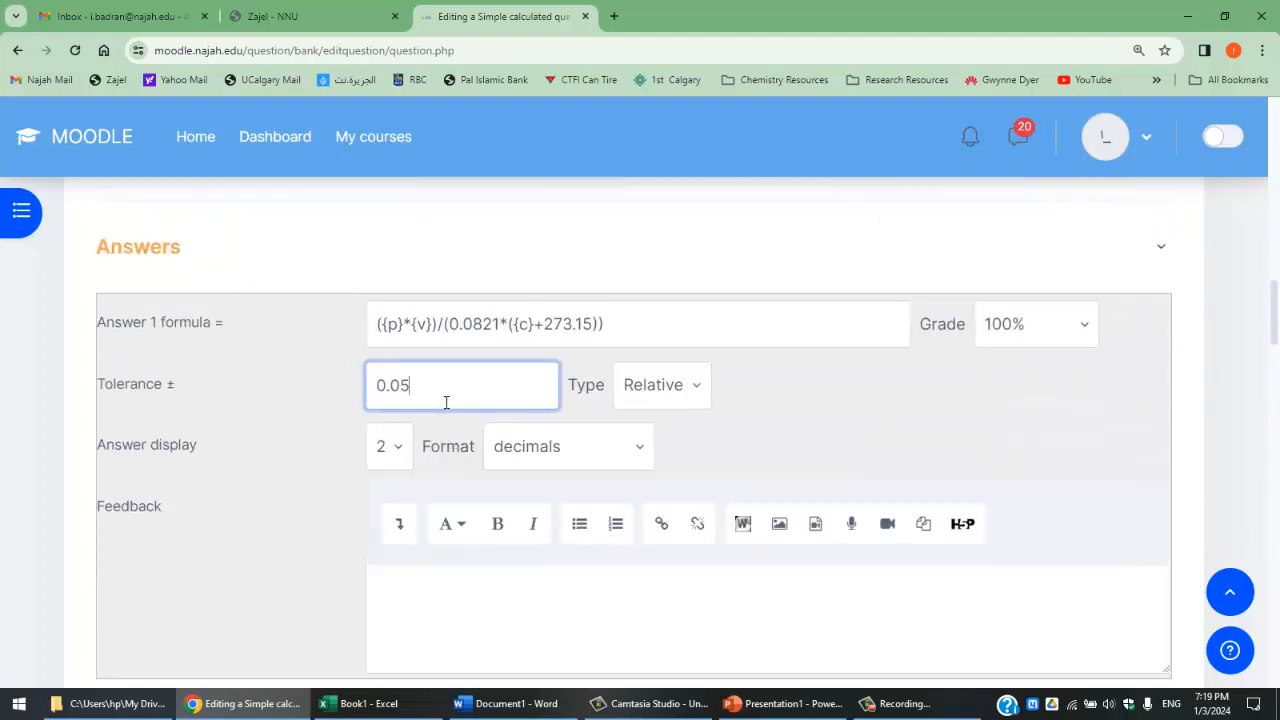
{"action": "type", "text": "2"}
{"action": "left_click", "coordinate": [300, 557]}
Generate 20 new sets of wild card values and set the number of displayed sets to 20.
{"action": "scroll", "coordinate": [443, 534], "scroll_direction": "down", "scroll_amount": 10}
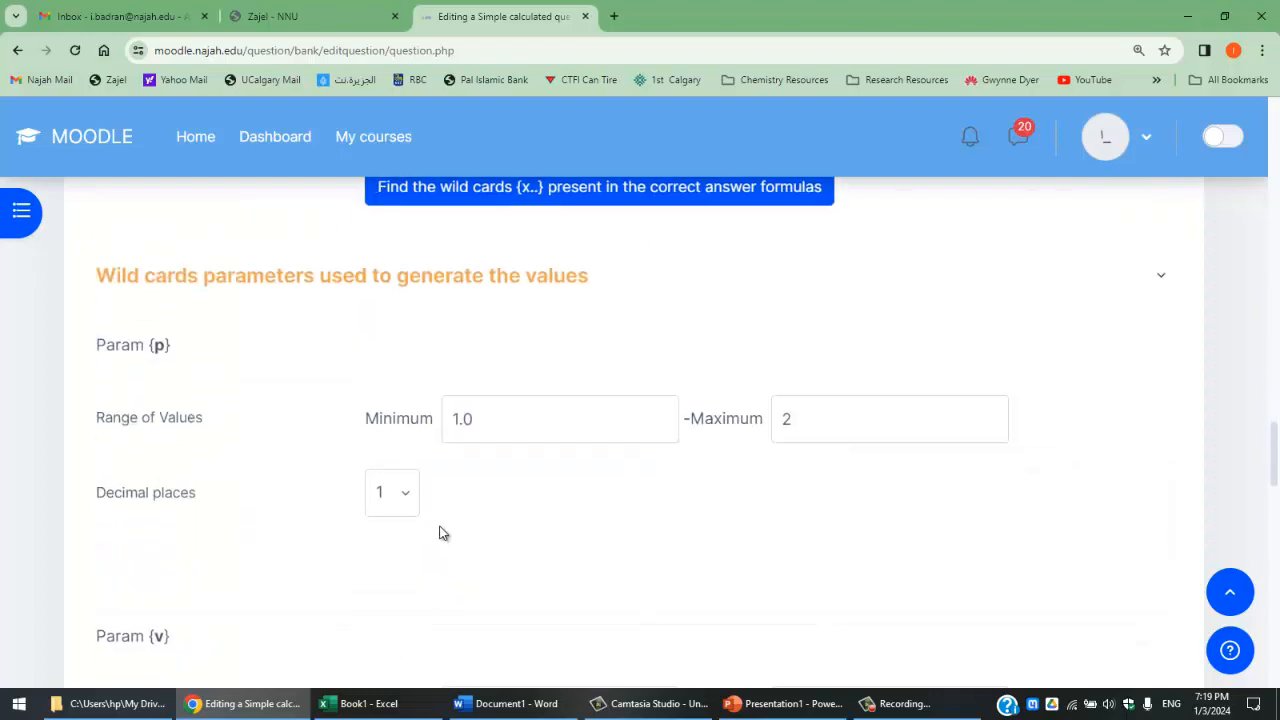
{"action": "scroll", "coordinate": [507, 525], "scroll_direction": "down", "scroll_amount": 5}
{"action": "scroll", "coordinate": [497, 414], "scroll_direction": "up", "scroll_amount": 2}
{"action": "left_click", "coordinate": [506, 351]}
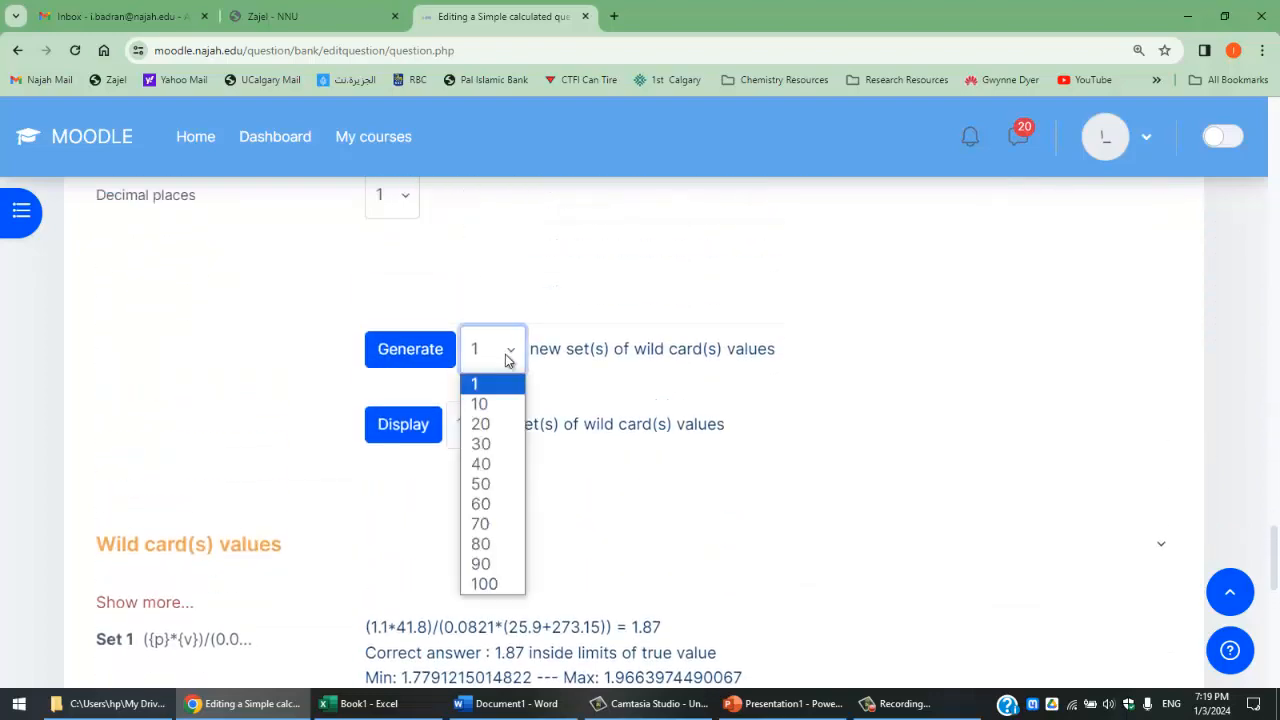
{"action": "left_click", "coordinate": [484, 425]}
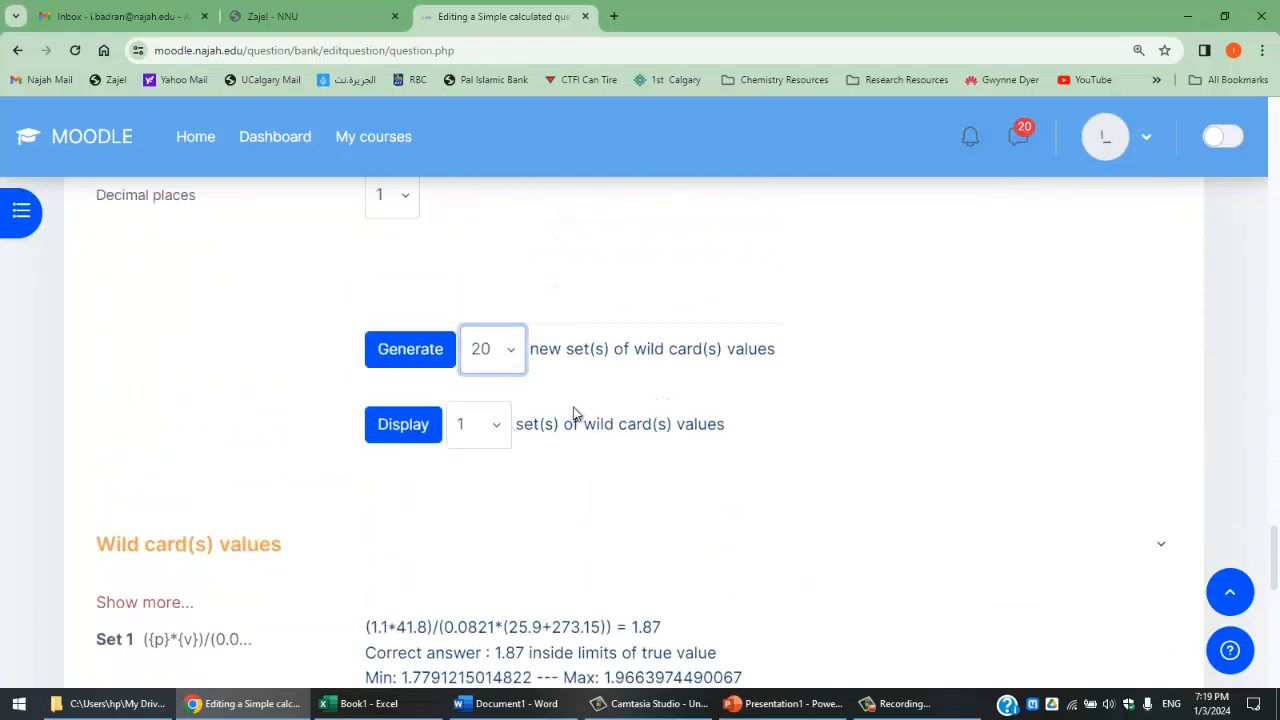
{"action": "left_click", "coordinate": [477, 433]}
{"action": "left_click", "coordinate": [467, 229]}
{"action": "left_click", "coordinate": [440, 349]}
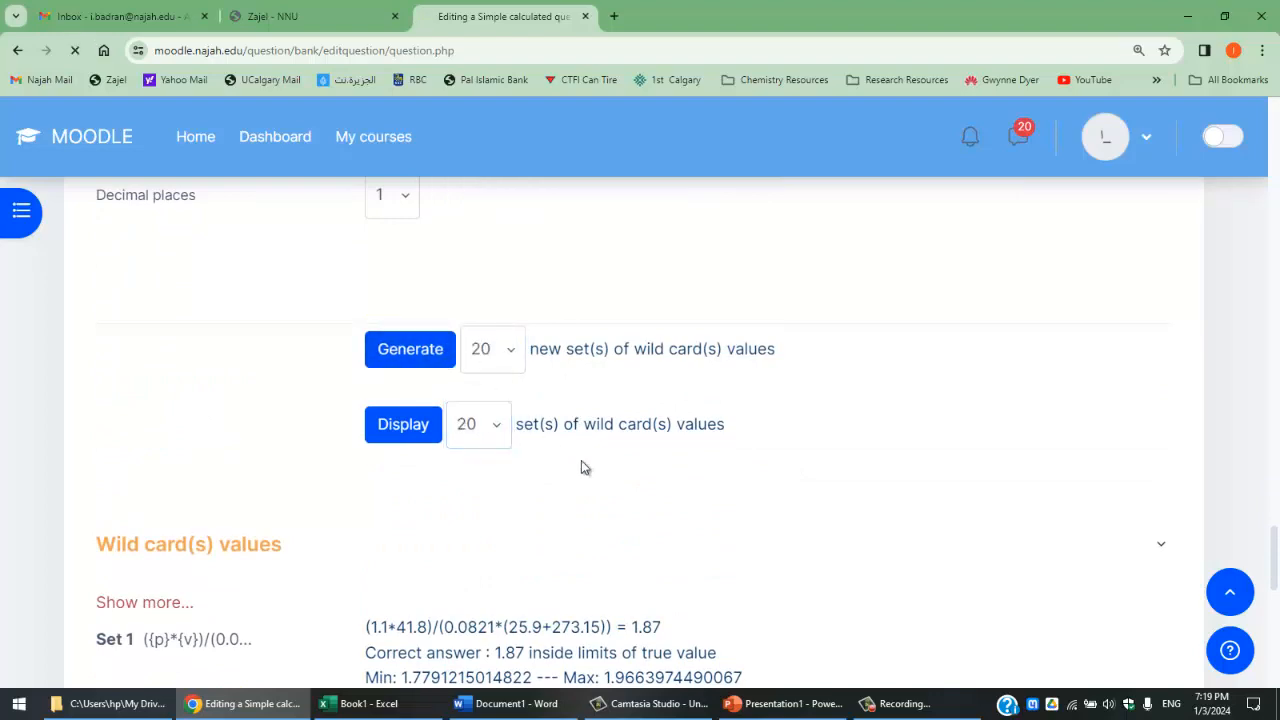
Review the substituted formulas, correct answers and minimum and maximum limits of the generated wild card sets from Set 20 to Set 1.
{"action": "scroll", "coordinate": [554, 497], "scroll_direction": "down", "scroll_amount": 15}
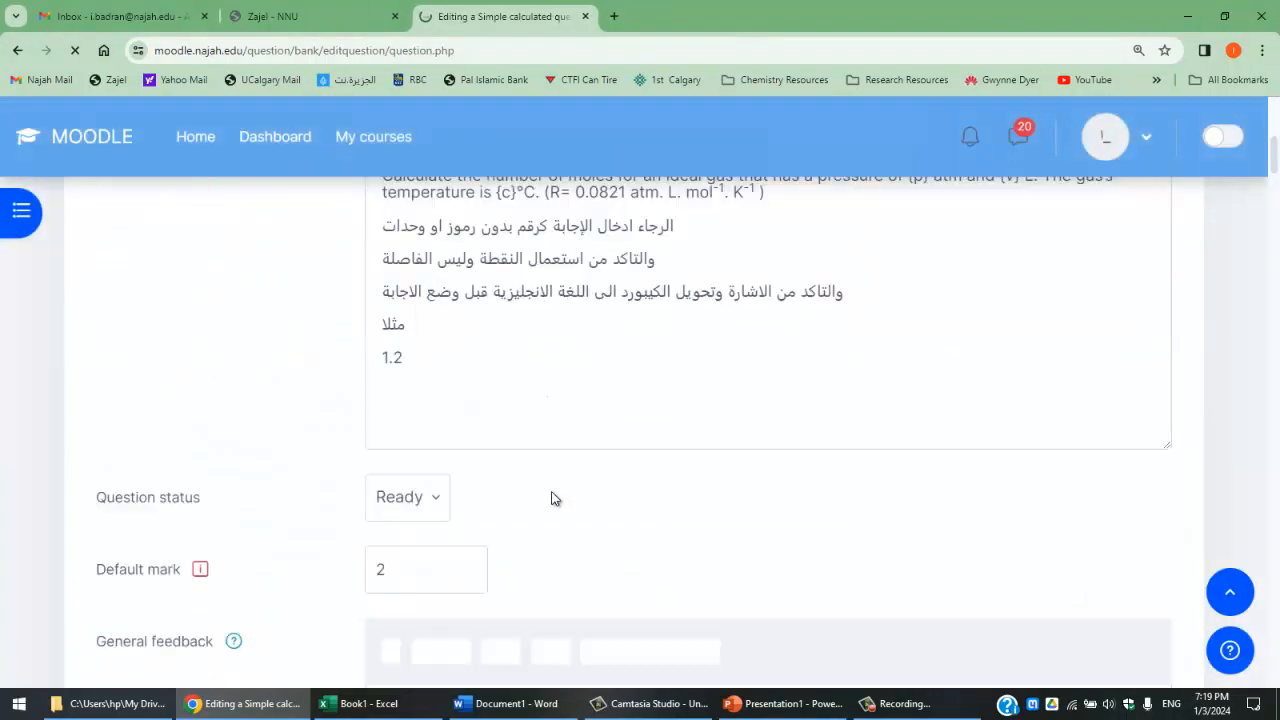
{"action": "scroll", "coordinate": [505, 503], "scroll_direction": "down", "scroll_amount": 20}
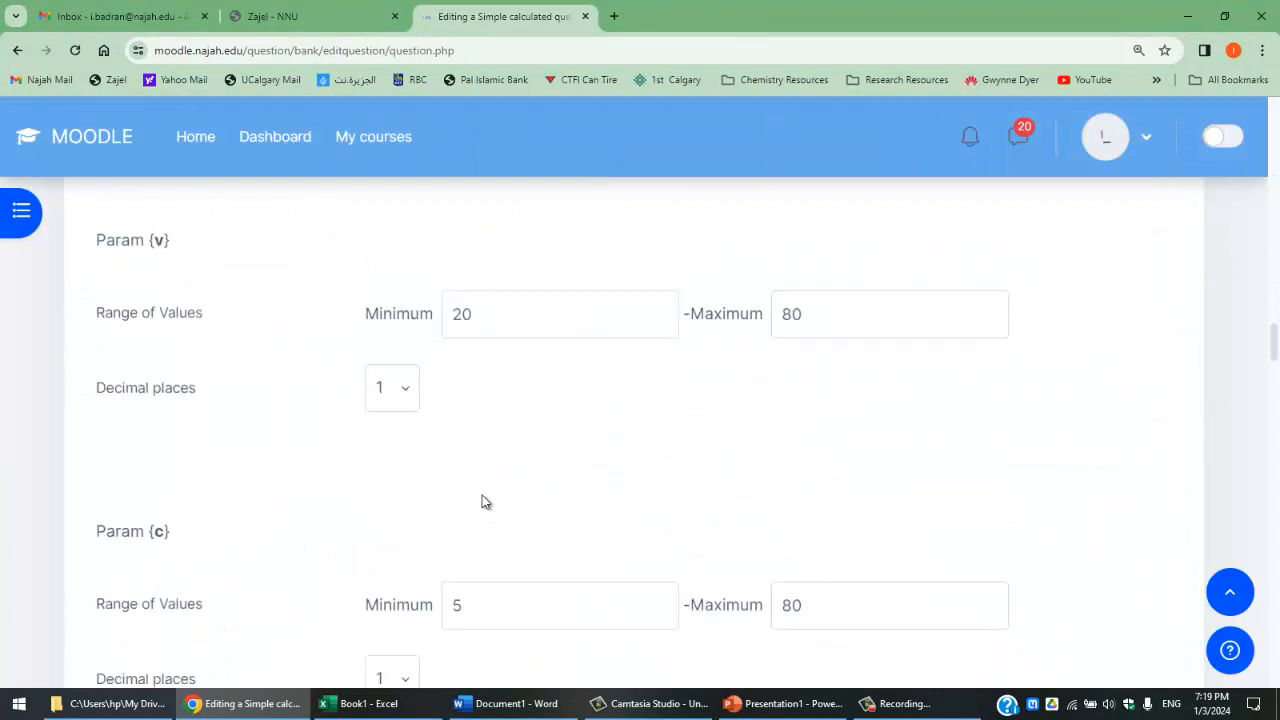
{"action": "scroll", "coordinate": [514, 488], "scroll_direction": "down", "scroll_amount": 12}
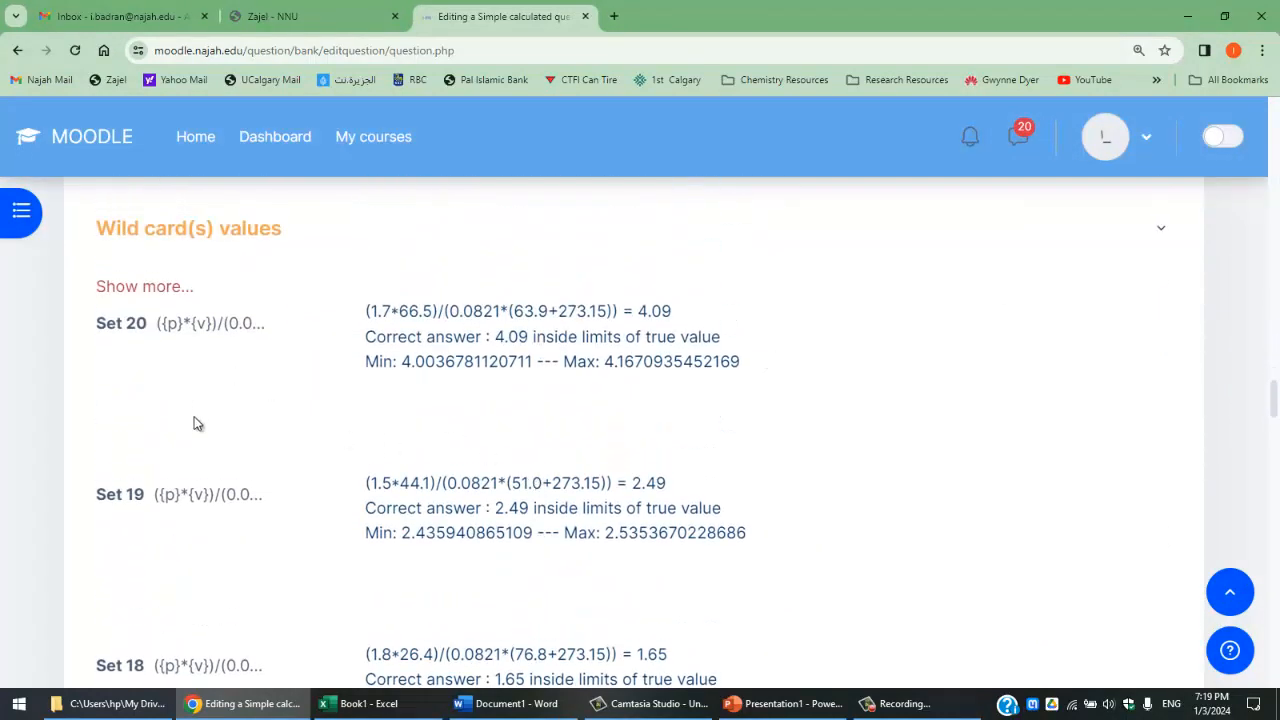
{"action": "scroll", "coordinate": [600, 460], "scroll_direction": "down", "scroll_amount": 2}
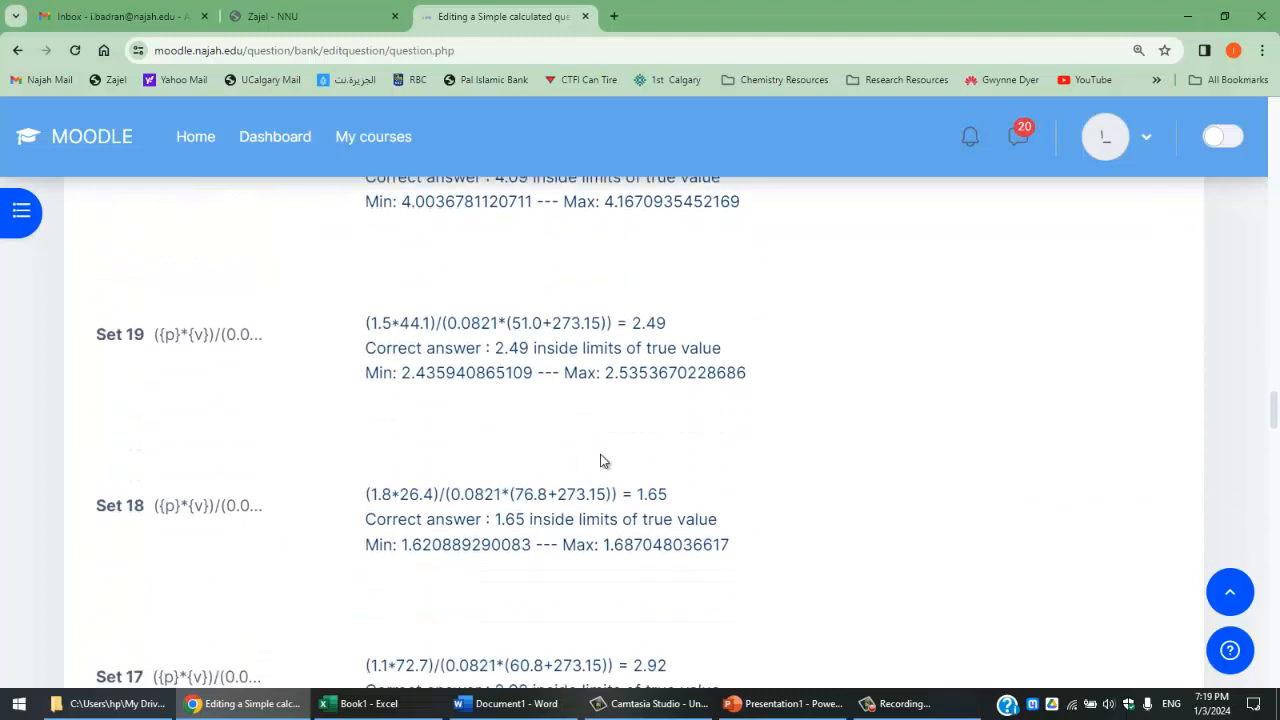
{"action": "scroll", "coordinate": [605, 460], "scroll_direction": "down", "scroll_amount": 3}
{"action": "scroll", "coordinate": [658, 481], "scroll_direction": "down", "scroll_amount": 1}
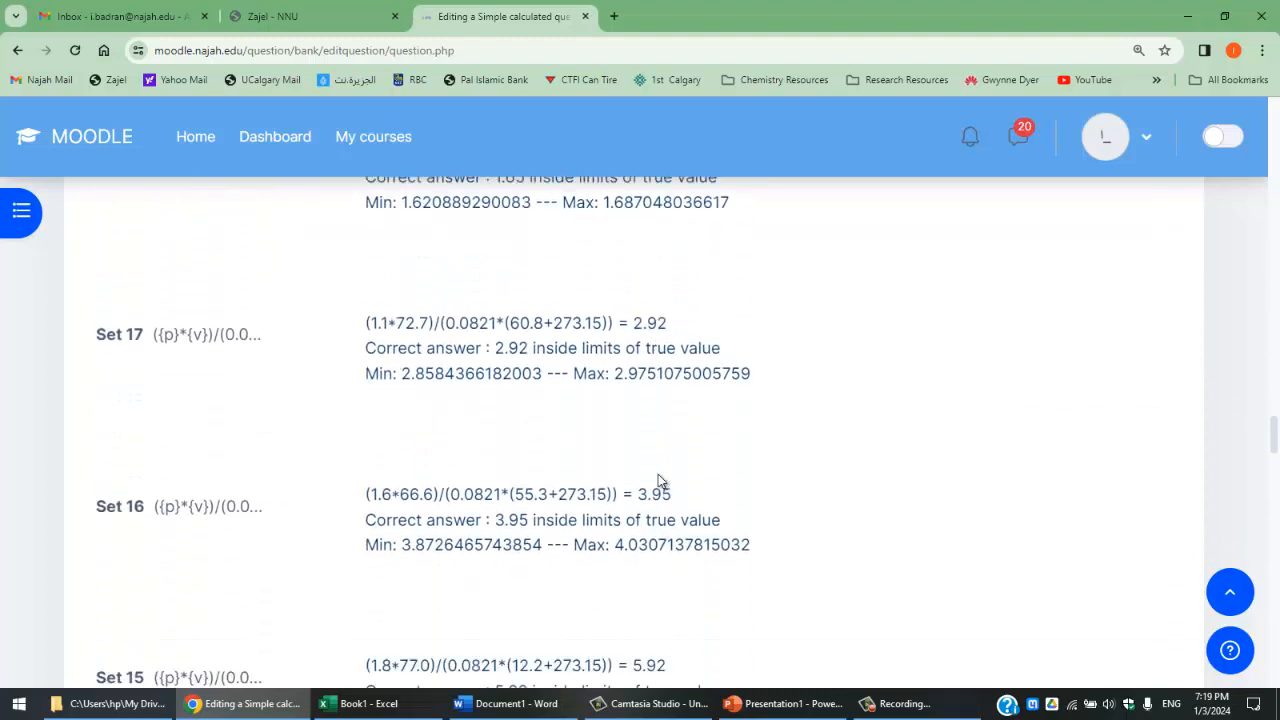
{"action": "scroll", "coordinate": [658, 481], "scroll_direction": "down", "scroll_amount": 1}
{"action": "scroll", "coordinate": [661, 483], "scroll_direction": "down", "scroll_amount": 2}
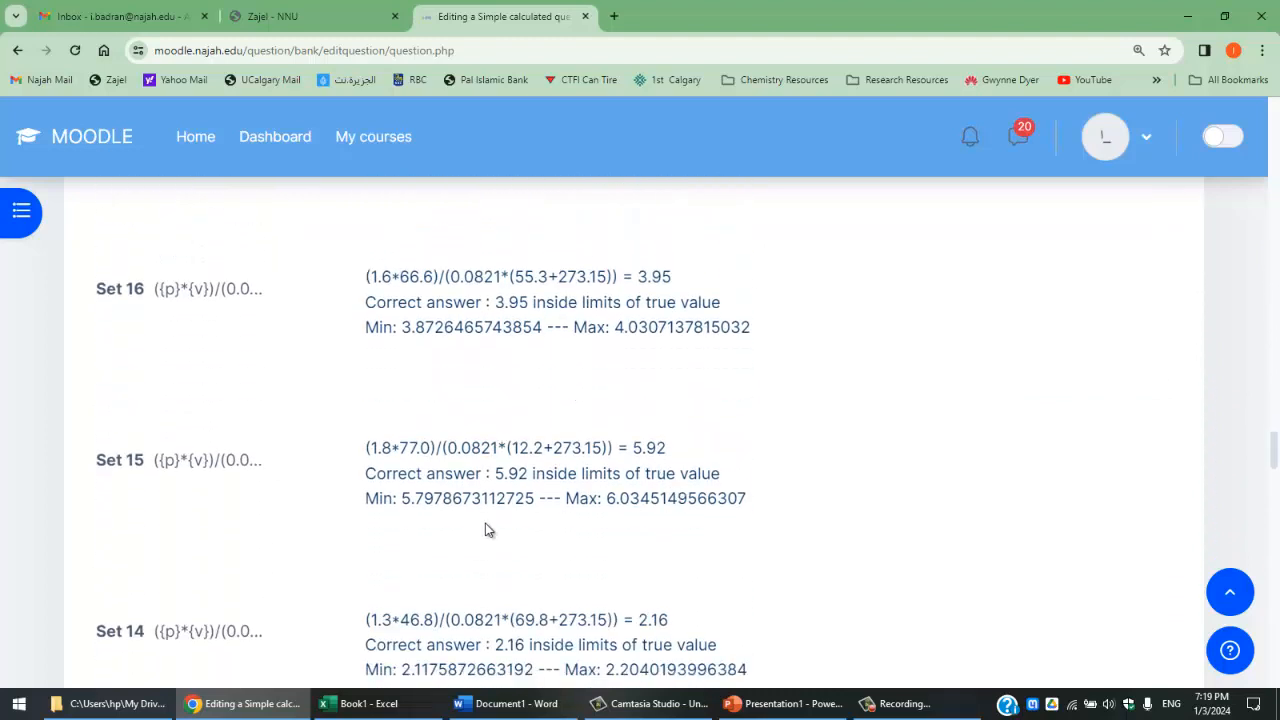
{"action": "scroll", "coordinate": [633, 491], "scroll_direction": "down", "scroll_amount": 20}
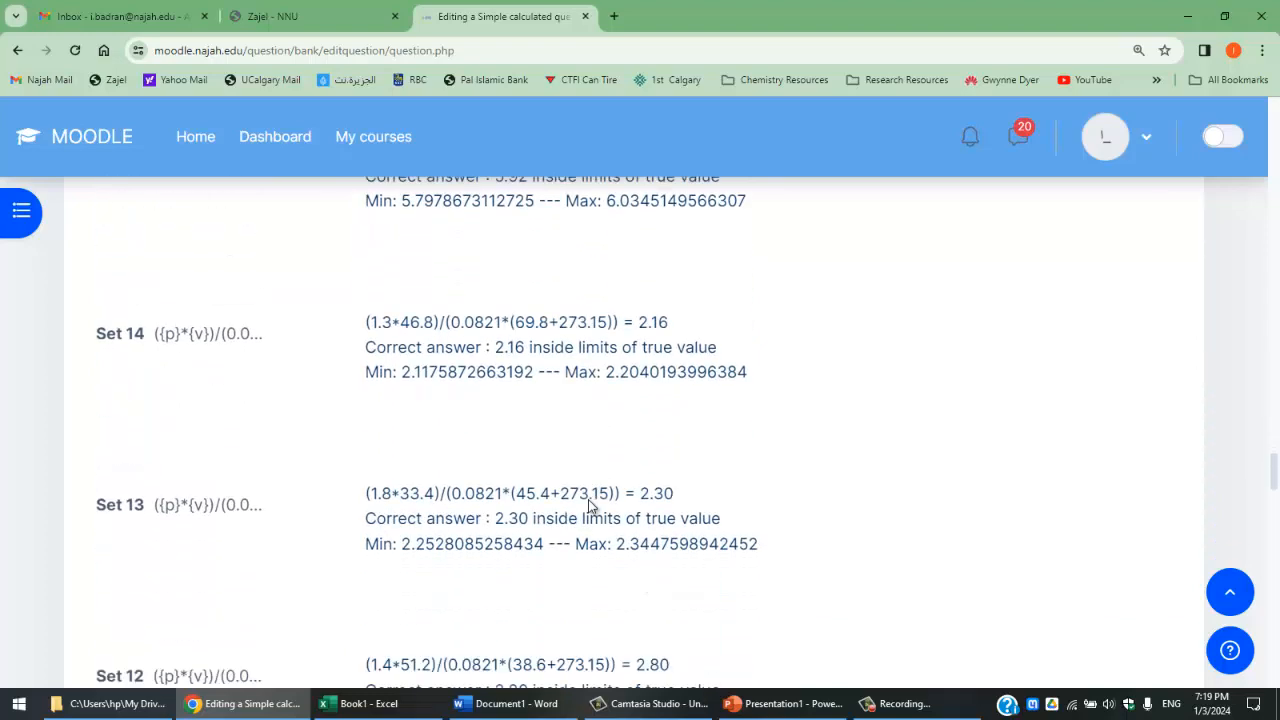
{"action": "scroll", "coordinate": [660, 515], "scroll_direction": "down", "scroll_amount": 9}
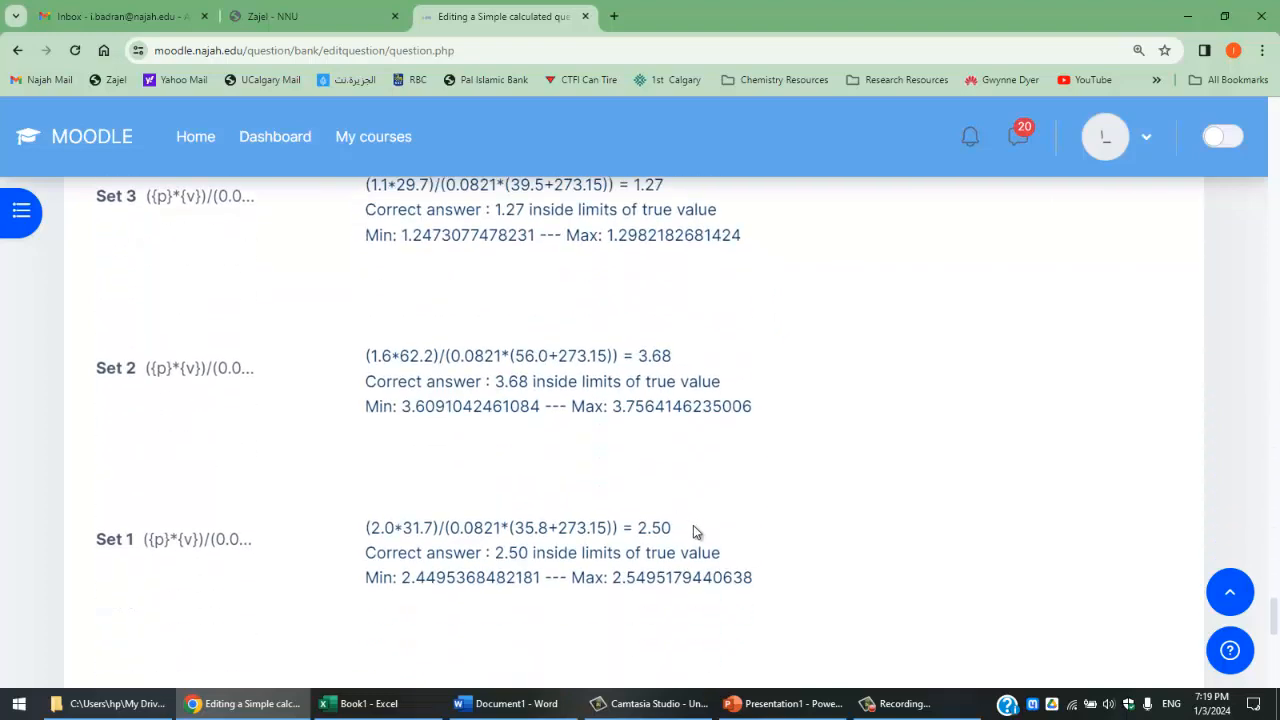
{"action": "scroll", "coordinate": [634, 549], "scroll_direction": "up", "scroll_amount": 2}
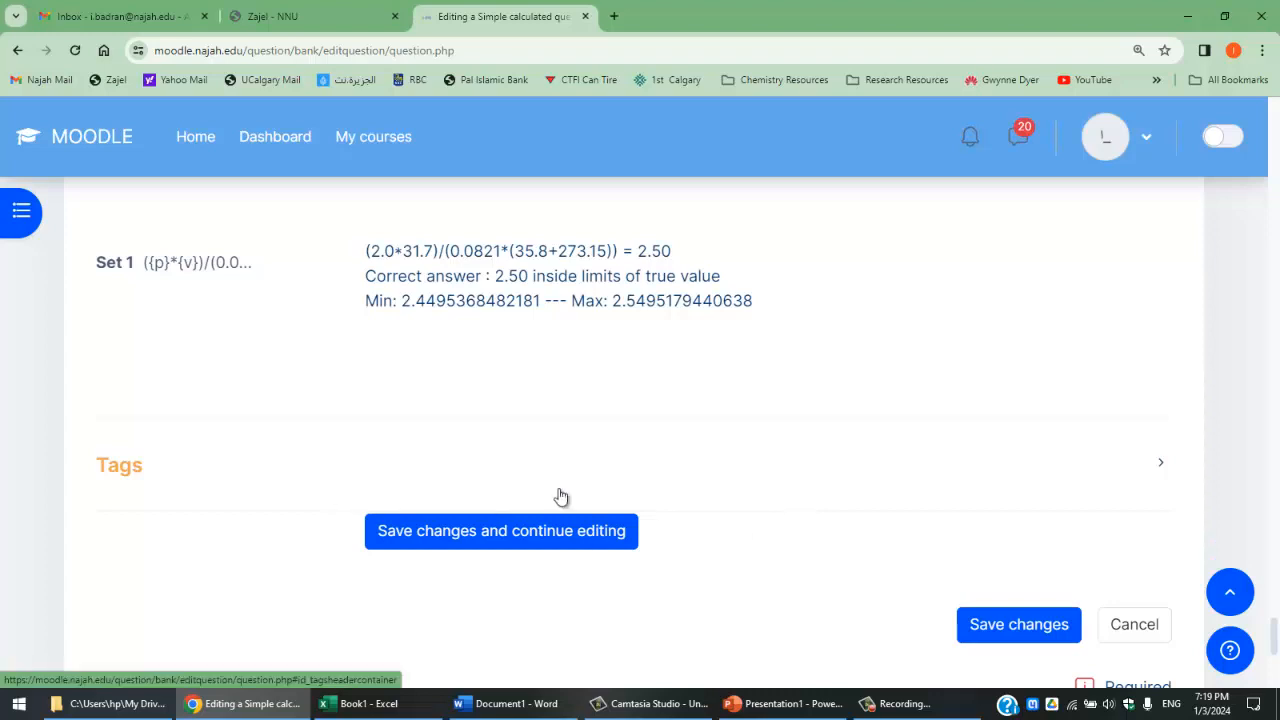
{"action": "scroll", "coordinate": [880, 468], "scroll_direction": "down", "scroll_amount": 2}
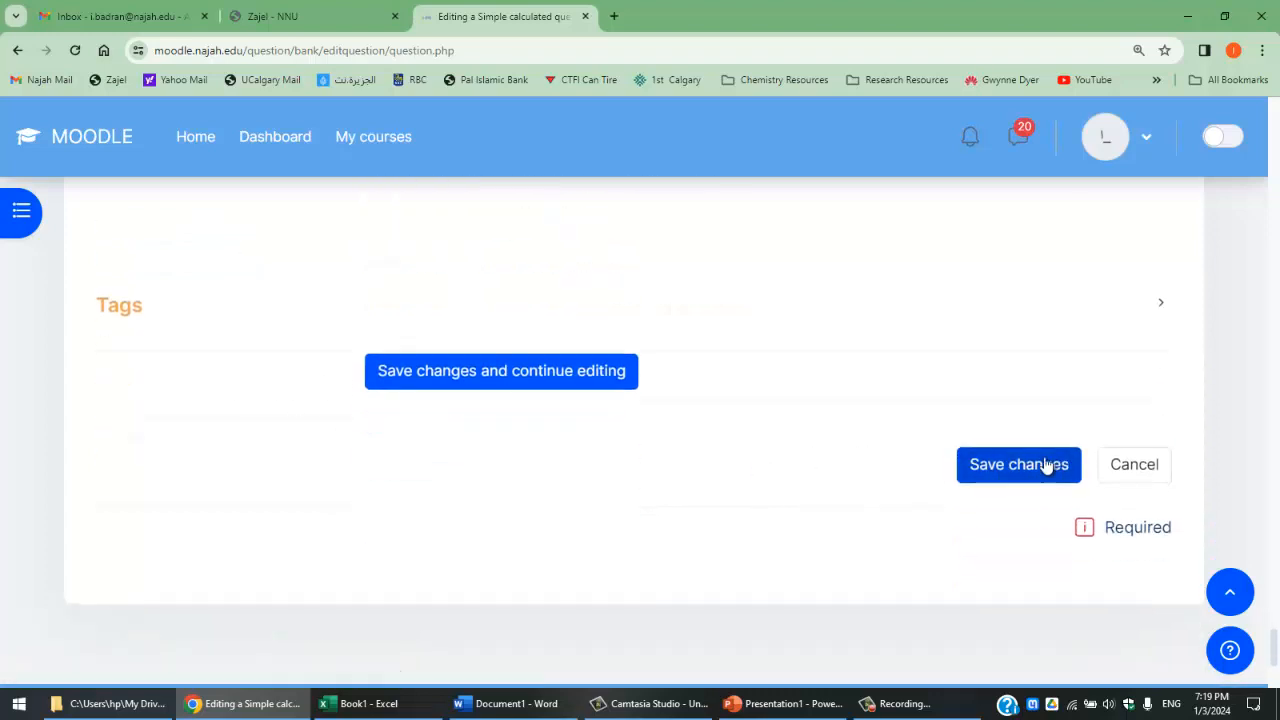
{"action": "scroll", "coordinate": [550, 455], "scroll_direction": "up", "scroll_amount": 2}
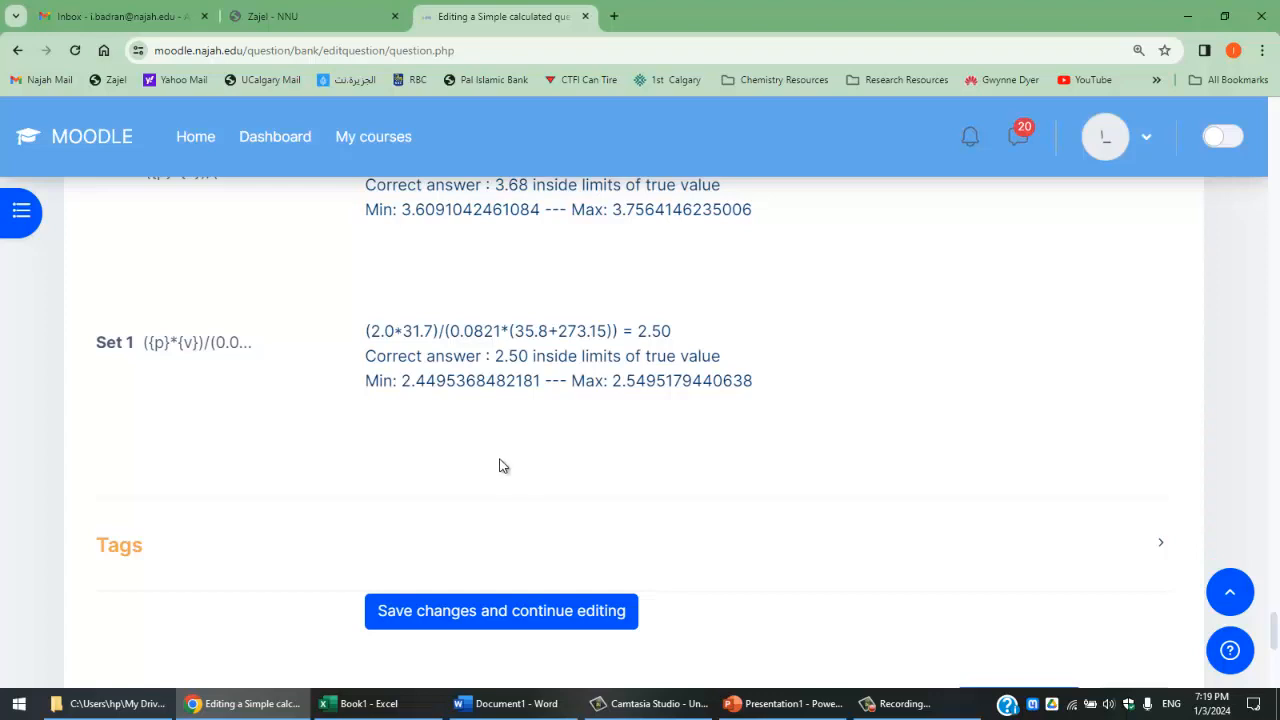
{"action": "scroll", "coordinate": [502, 468], "scroll_direction": "up", "scroll_amount": 3}
{"action": "scroll", "coordinate": [532, 480], "scroll_direction": "down", "scroll_amount": 1}
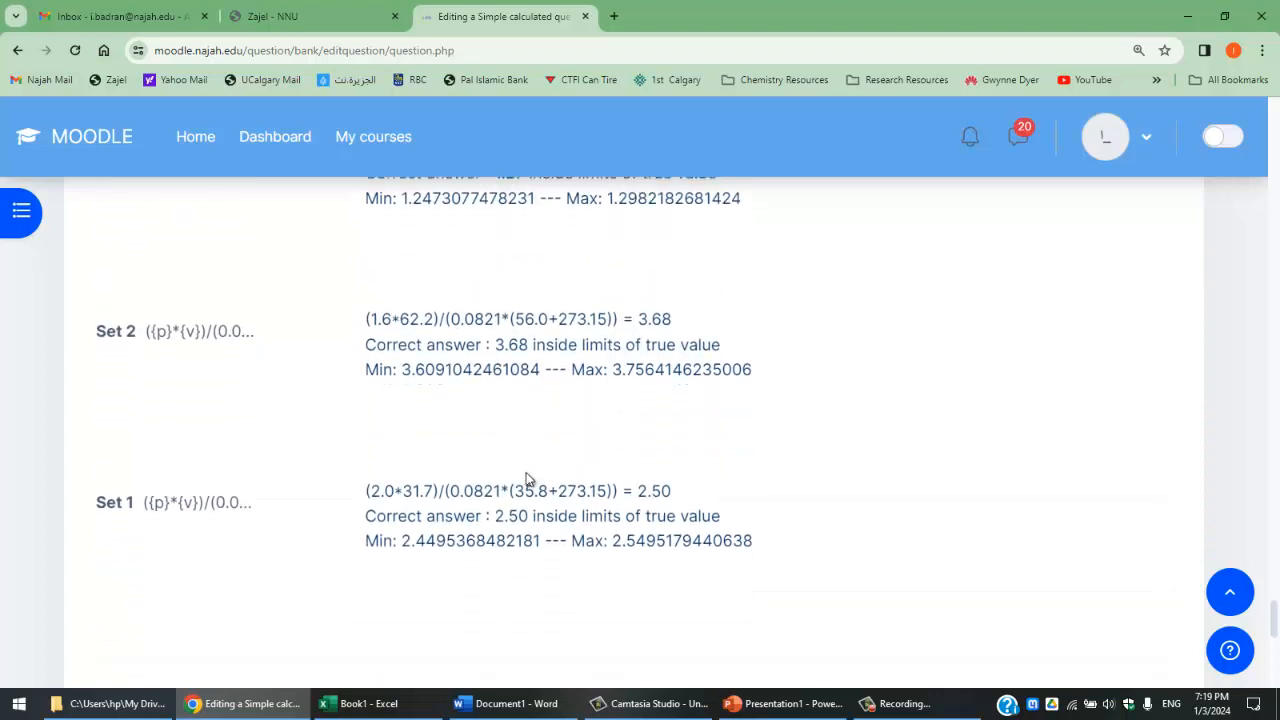
{"action": "scroll", "coordinate": [558, 460], "scroll_direction": "up", "scroll_amount": 5}
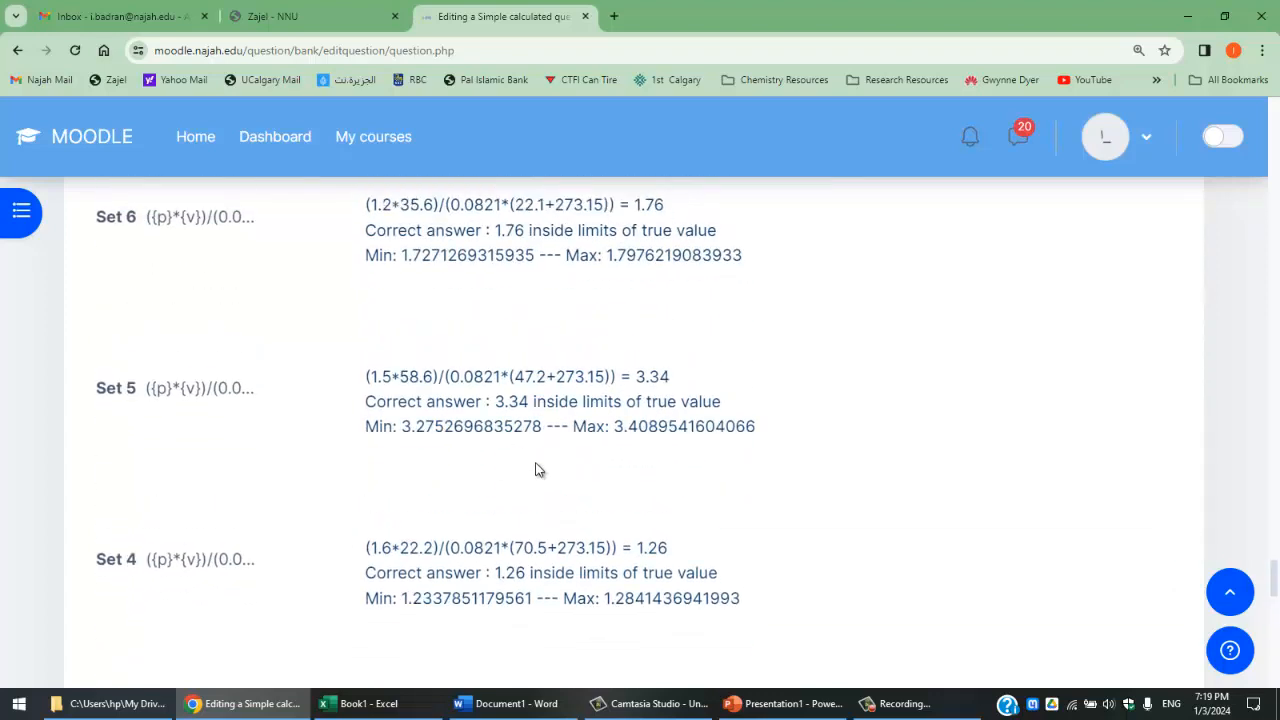
{"action": "scroll", "coordinate": [500, 470], "scroll_direction": "up", "scroll_amount": 5}
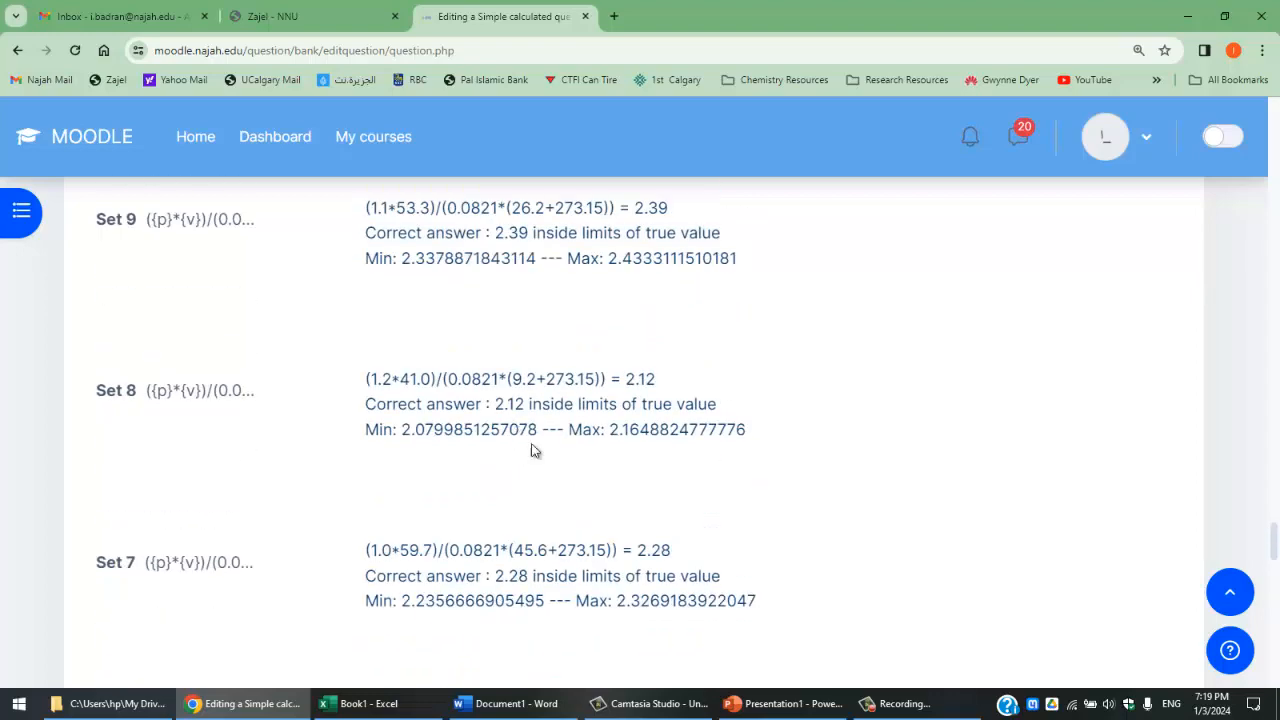
{"action": "scroll", "coordinate": [555, 455], "scroll_direction": "up", "scroll_amount": 5}
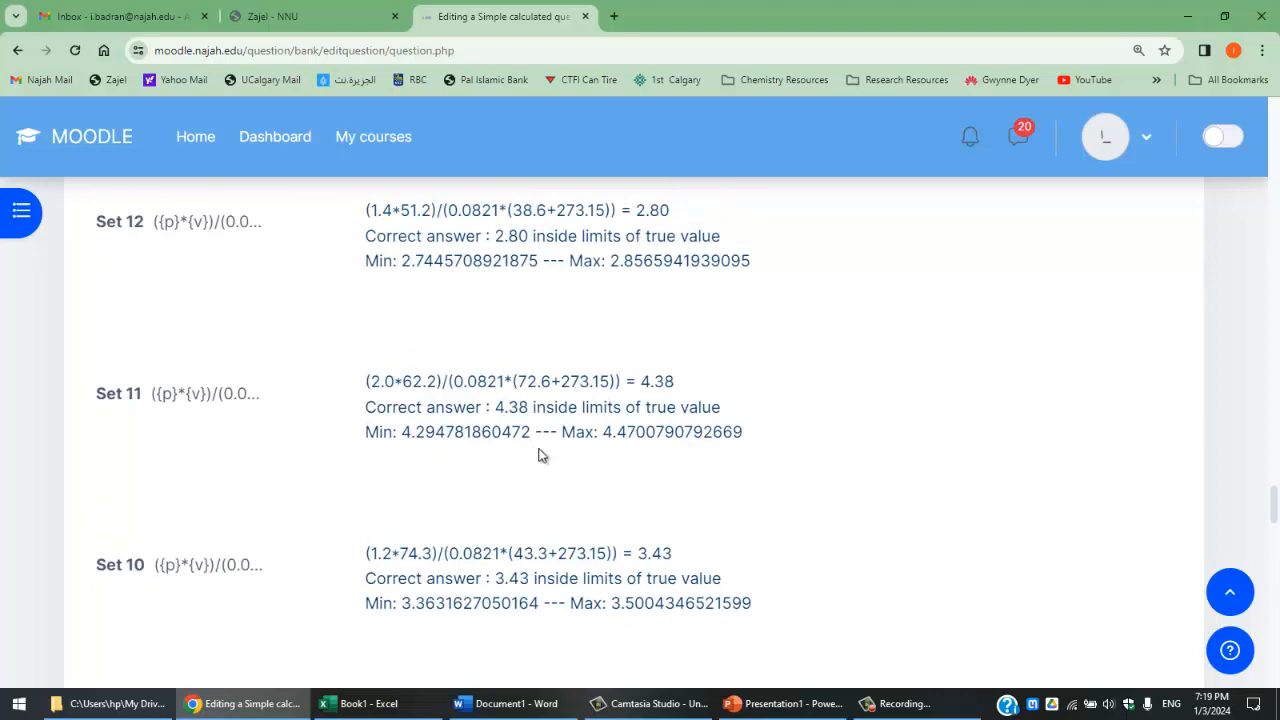
{"action": "scroll", "coordinate": [530, 455], "scroll_direction": "up", "scroll_amount": 2}
{"action": "scroll", "coordinate": [566, 371], "scroll_direction": "up", "scroll_amount": 10}
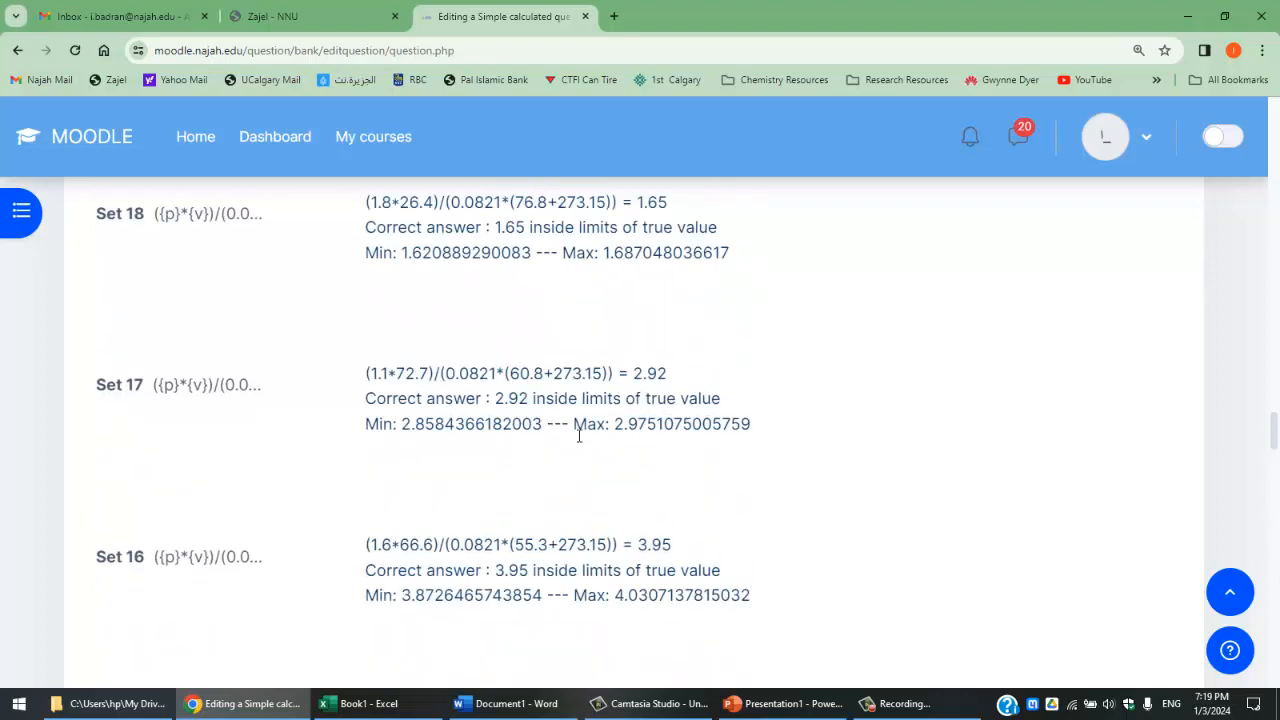
{"action": "scroll", "coordinate": [650, 460], "scroll_direction": "down", "scroll_amount": 20}
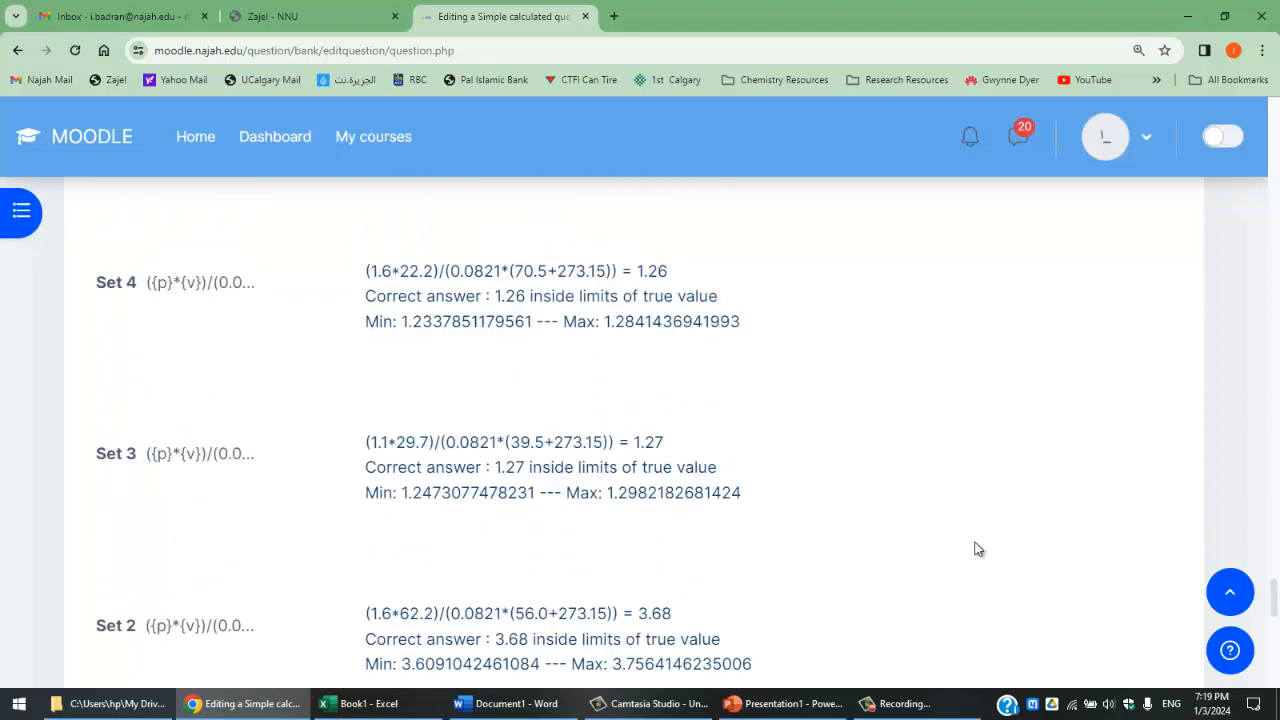
Save the question changes and open a preview of the Ideal gas Law question from the question bank.
{"action": "left_click", "coordinate": [1020, 636]}
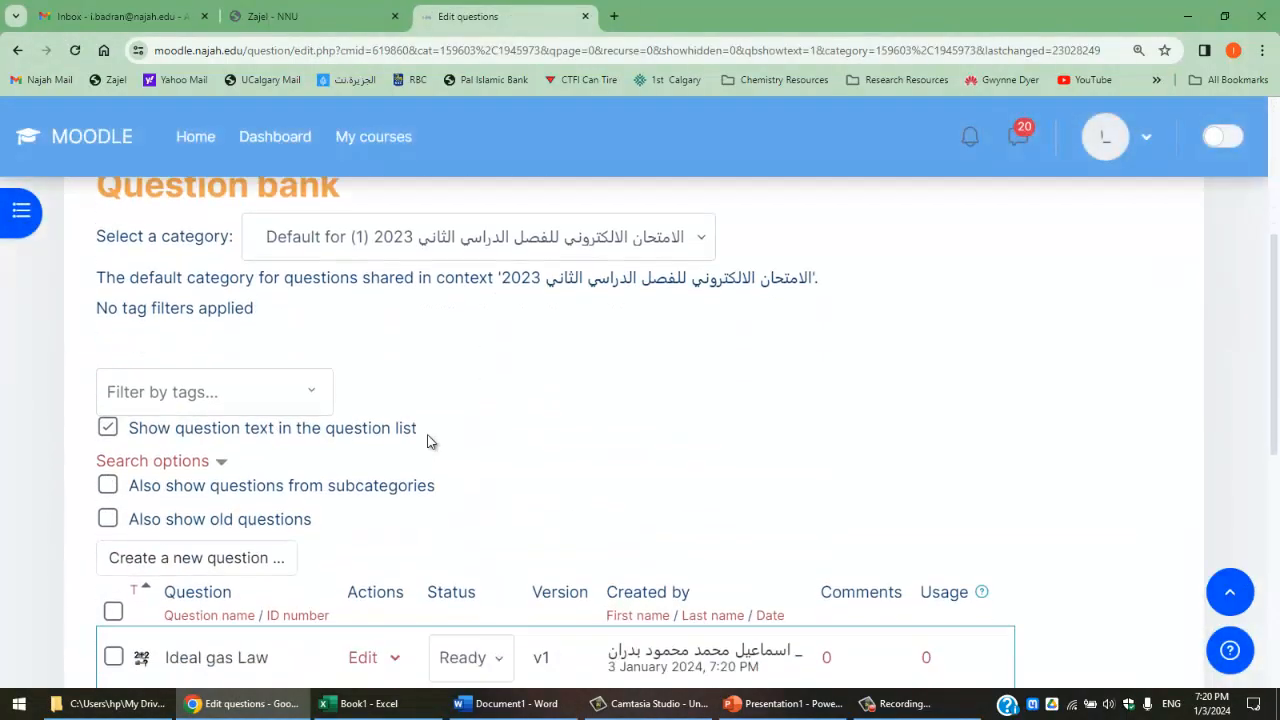
{"action": "scroll", "coordinate": [490, 418], "scroll_direction": "down", "scroll_amount": 1}
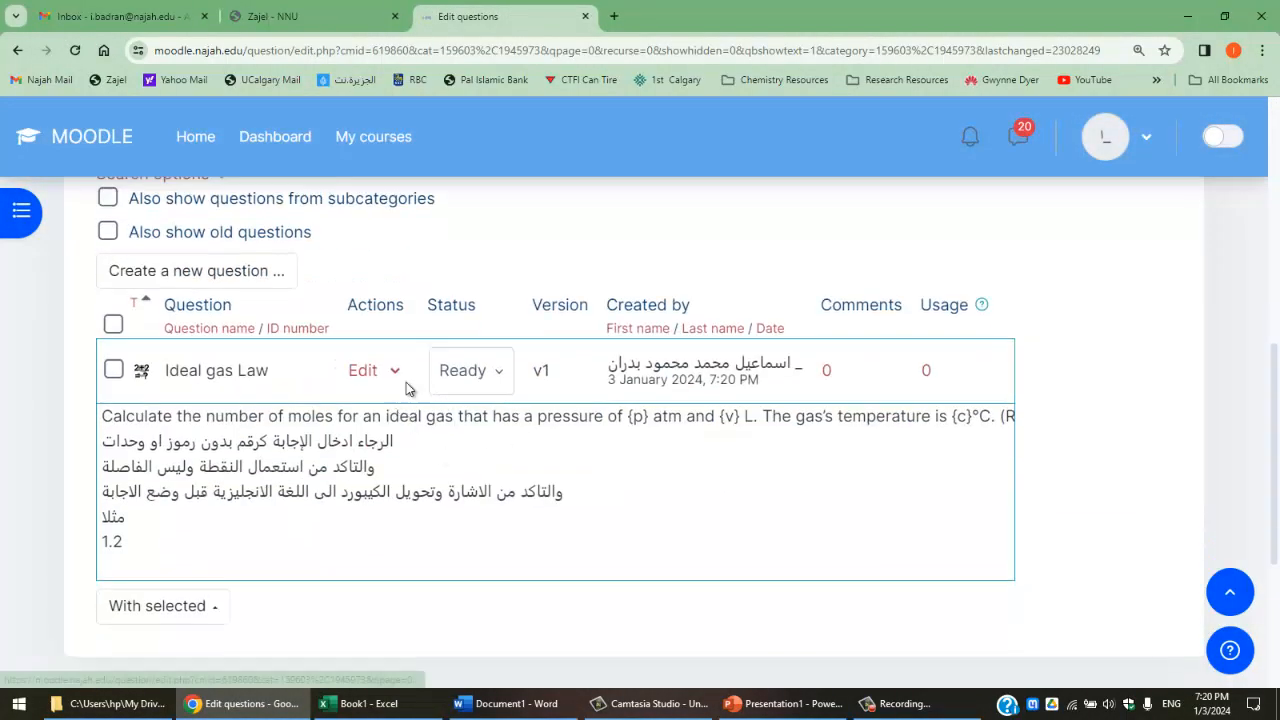
{"action": "left_click", "coordinate": [396, 372]}
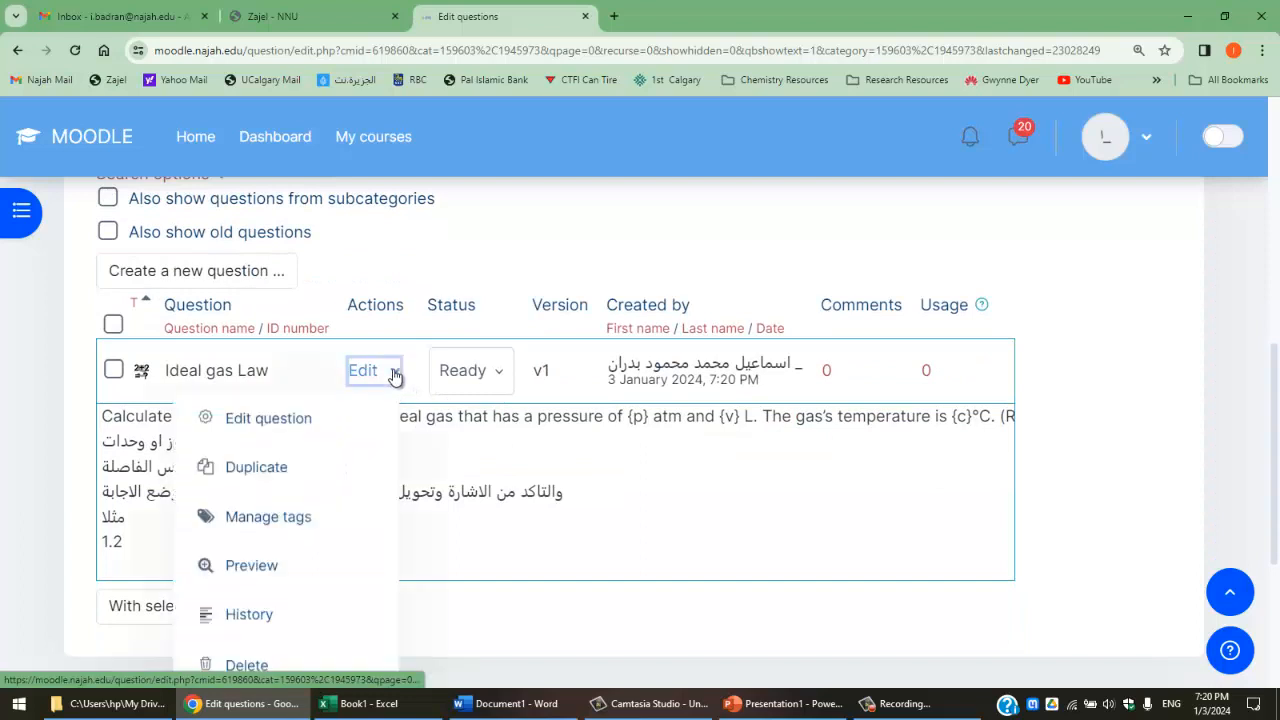
{"action": "left_click", "coordinate": [270, 566]}
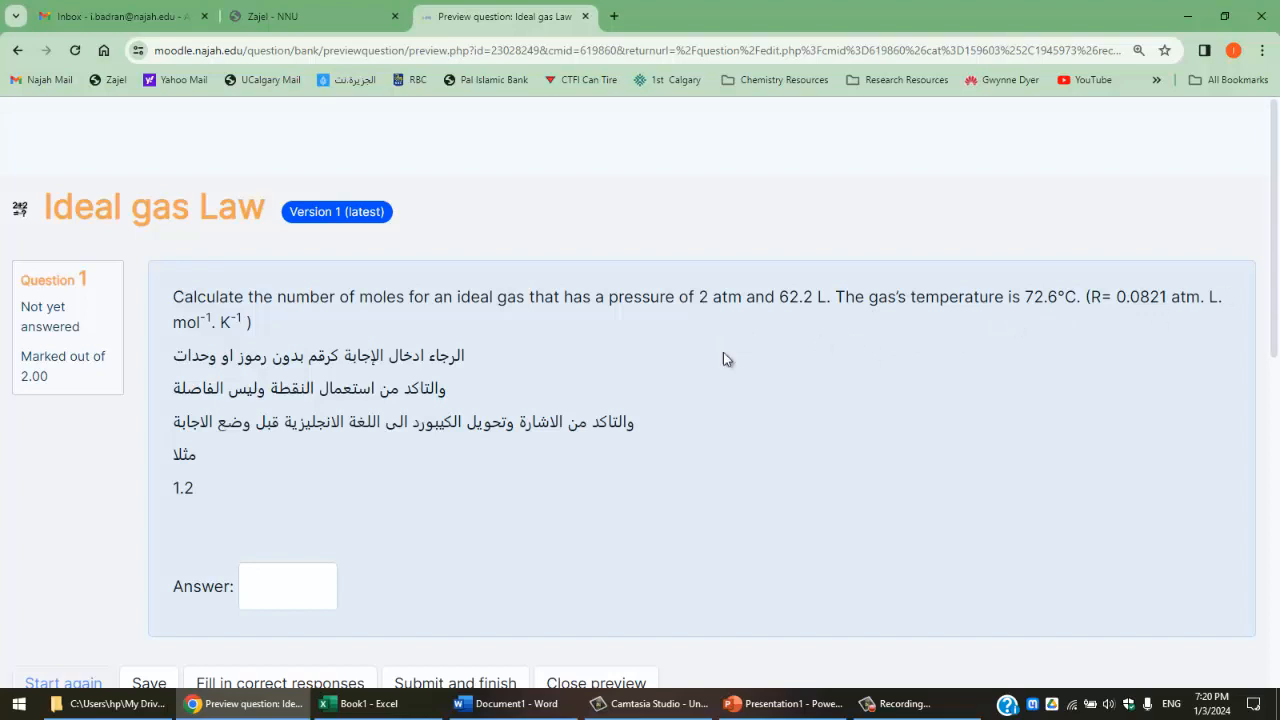
Fill in the correct response in the question preview, check it against the question text and close the preview.
{"action": "scroll", "coordinate": [540, 410], "scroll_direction": "down", "scroll_amount": 2}
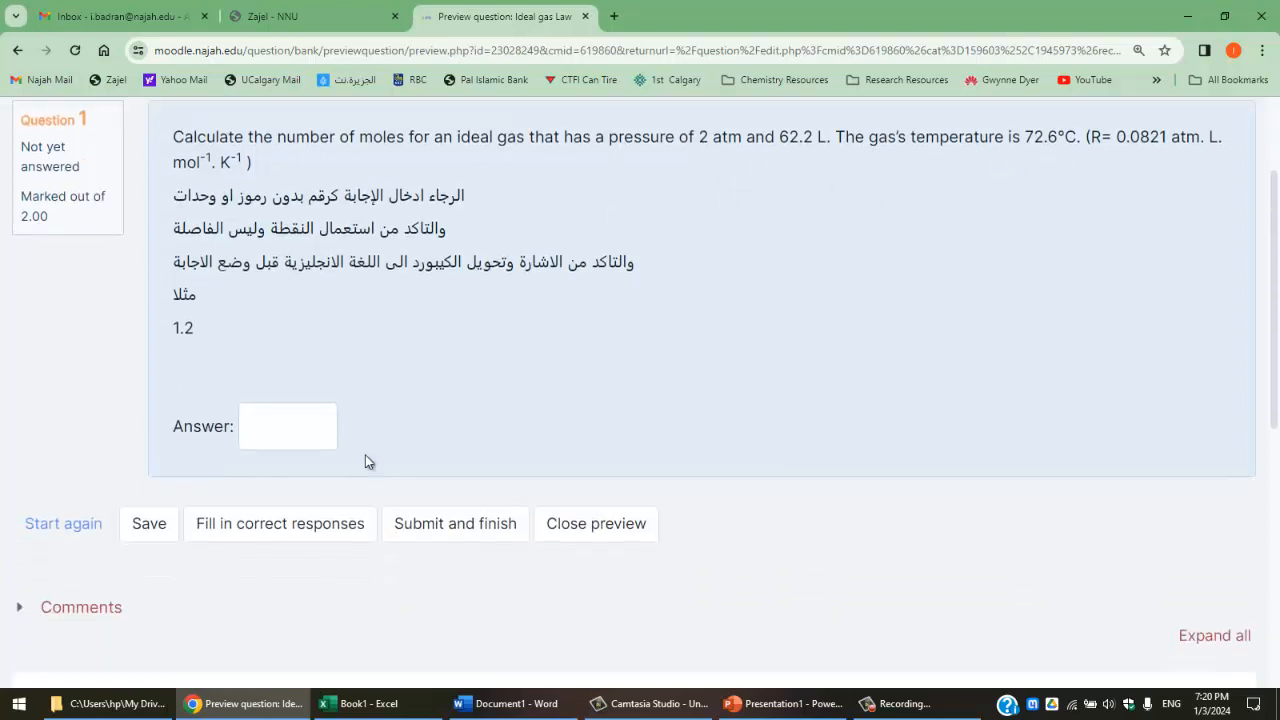
{"action": "left_click", "coordinate": [316, 424]}
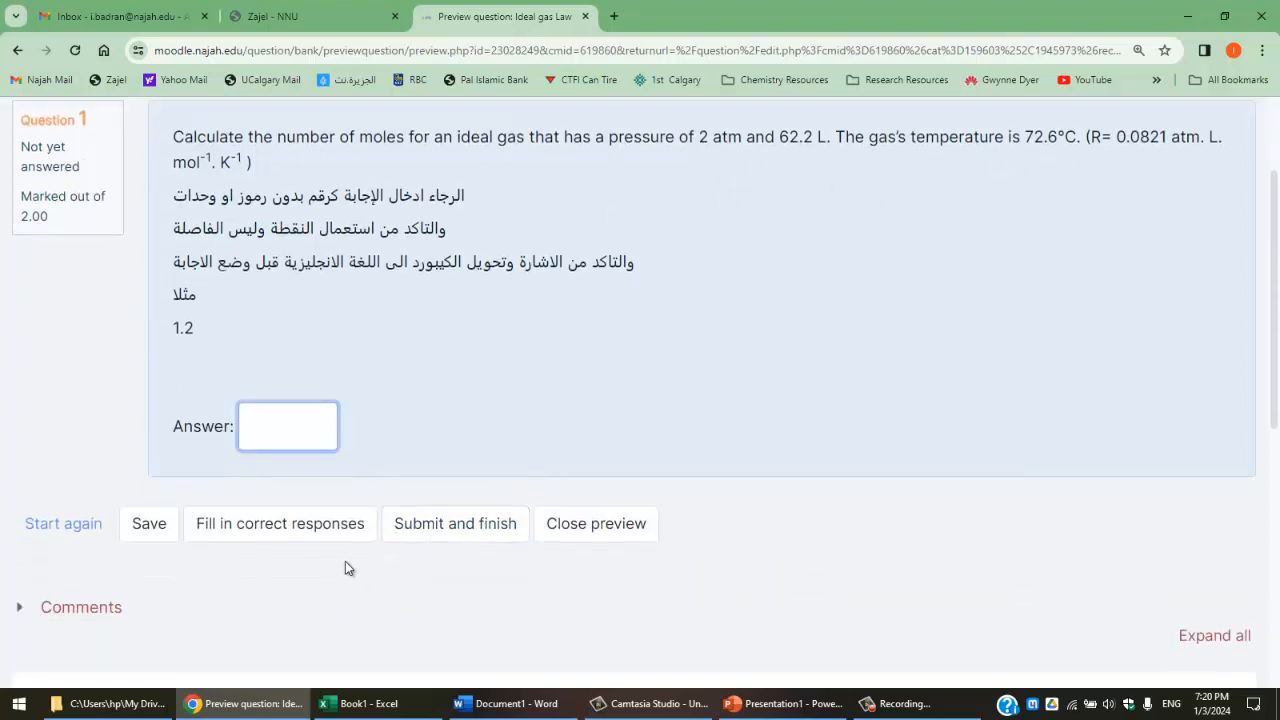
{"action": "left_click", "coordinate": [240, 530]}
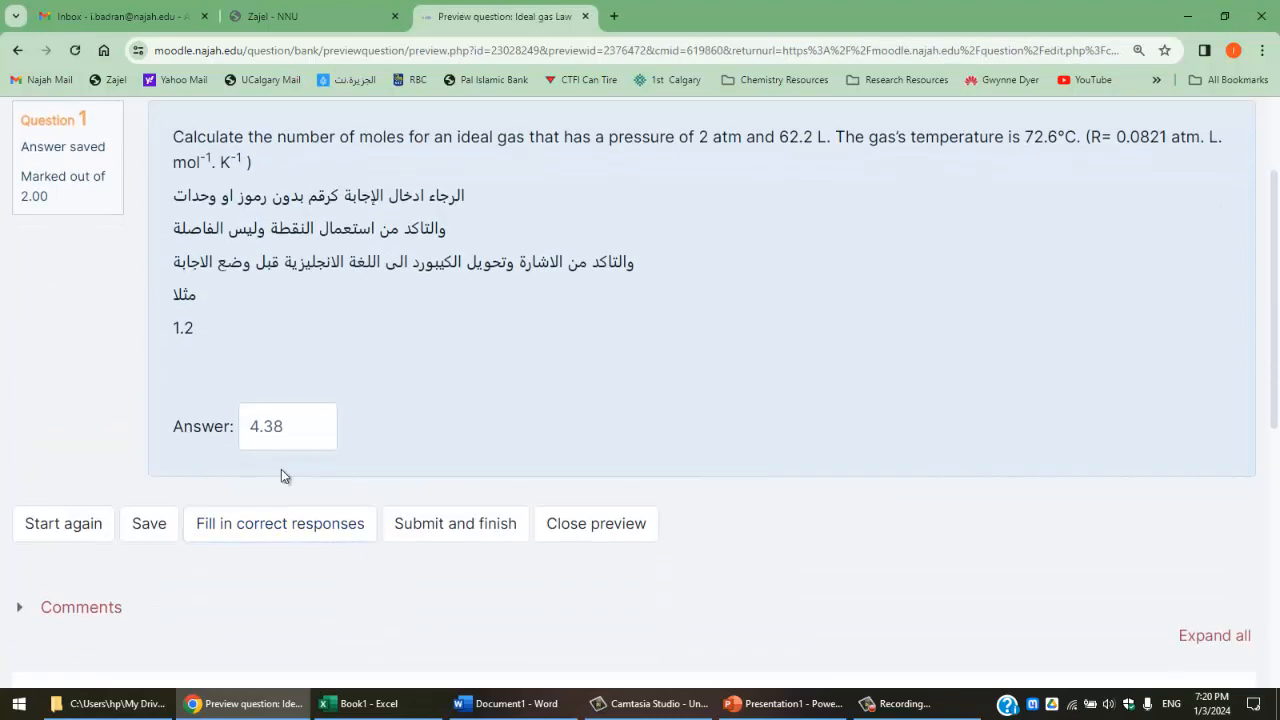
{"action": "scroll", "coordinate": [325, 465], "scroll_direction": "up", "scroll_amount": 1}
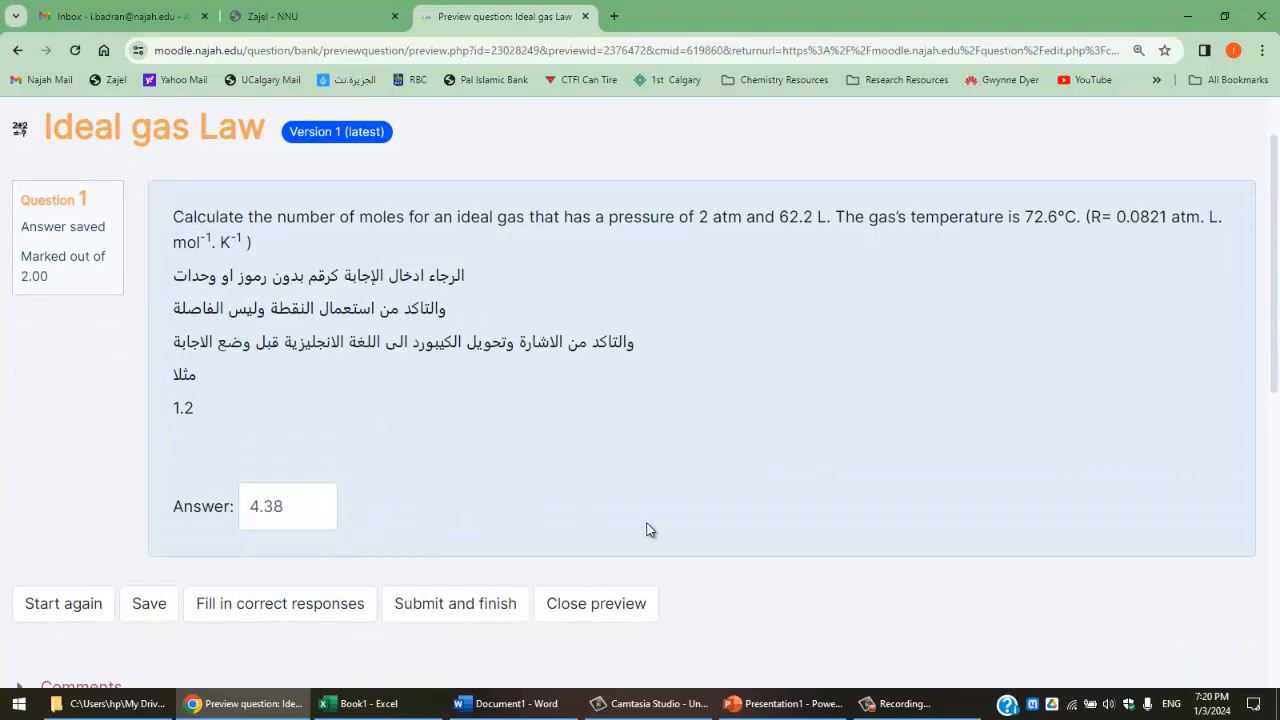
{"action": "left_click", "coordinate": [615, 602]}
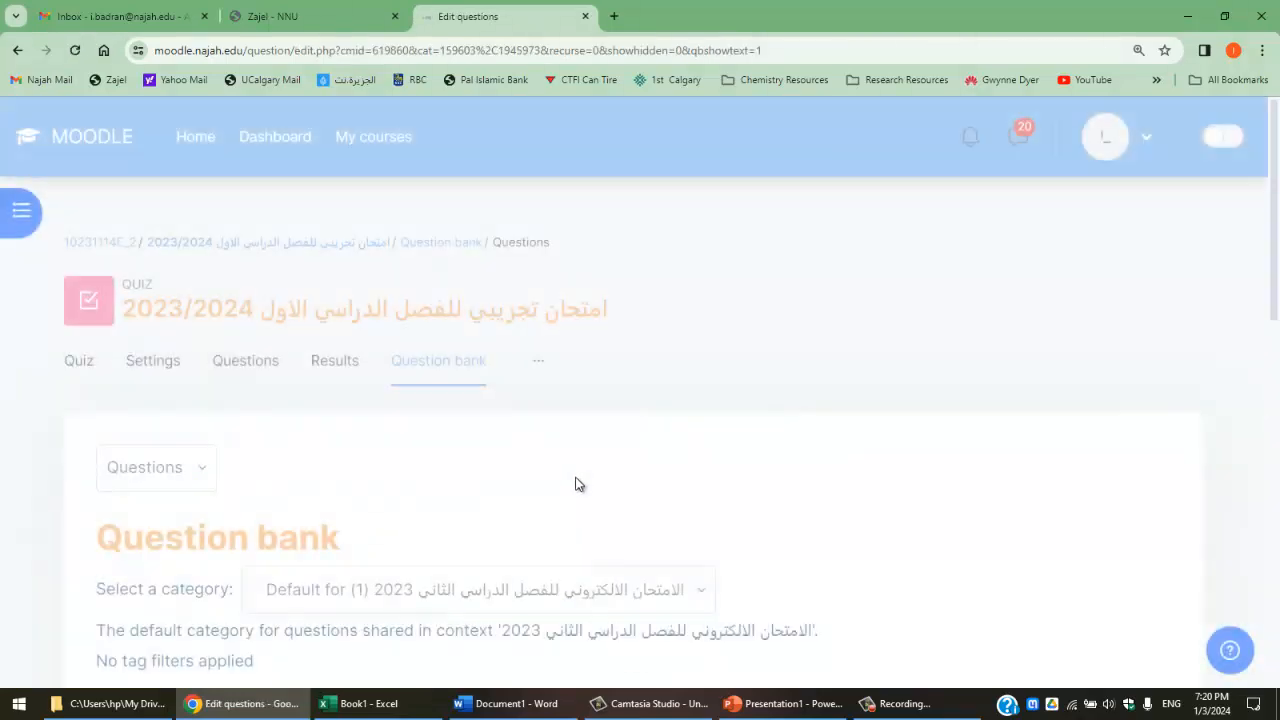
{"action": "scroll", "coordinate": [577, 480], "scroll_direction": "down", "scroll_amount": 5}
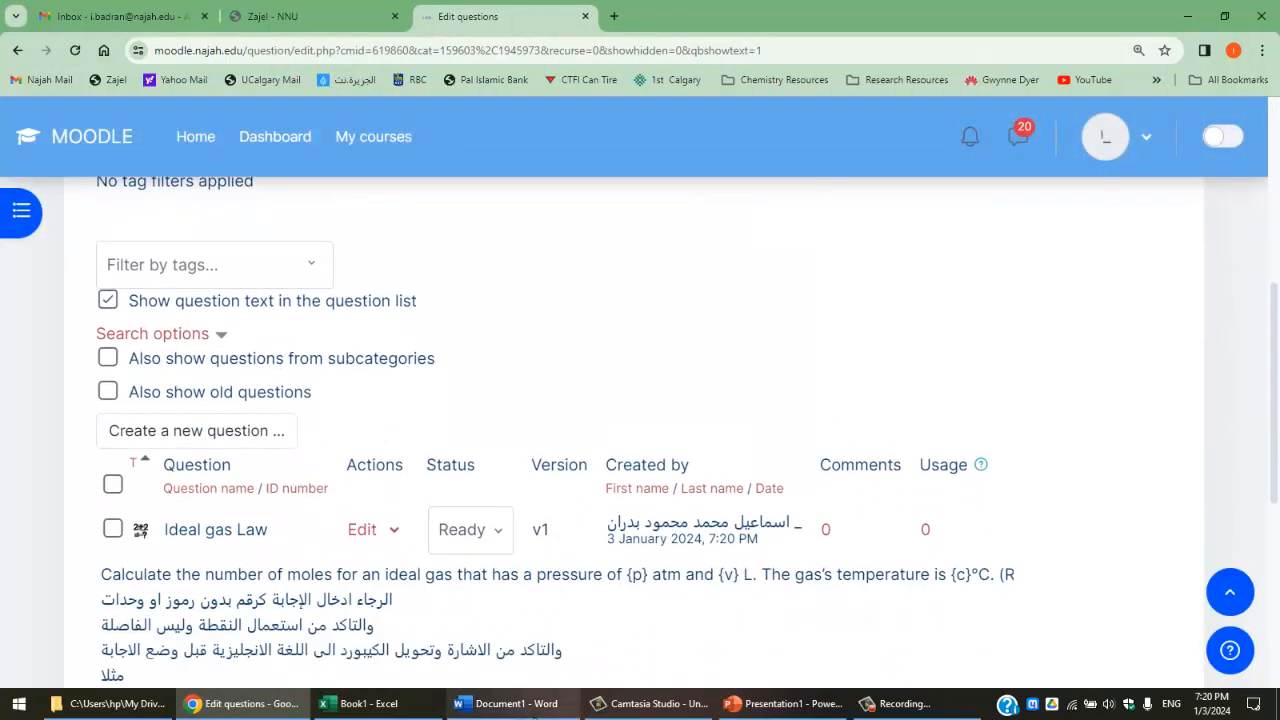
Switch to the Word notes and find the pH = -log(H+) formula below the ideal gas question.
{"action": "left_click", "coordinate": [524, 704]}
{"action": "scroll", "coordinate": [530, 475], "scroll_direction": "down", "scroll_amount": 10}
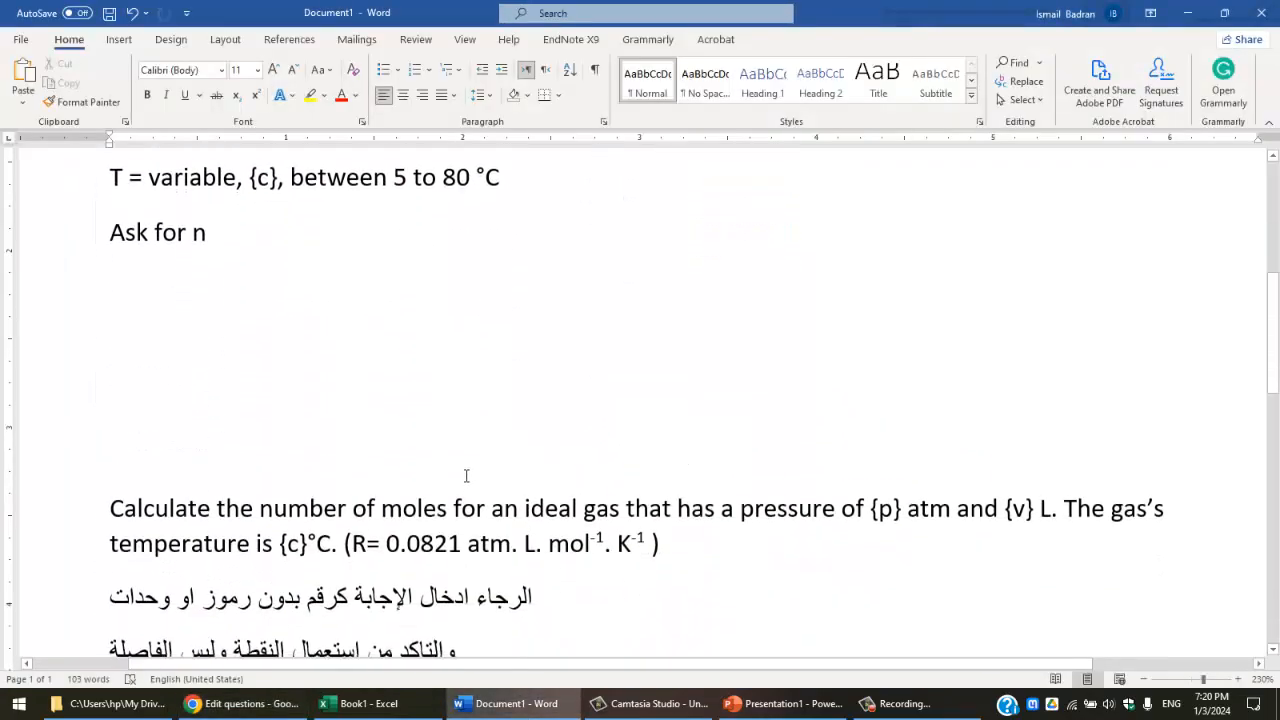
{"action": "scroll", "coordinate": [455, 493], "scroll_direction": "down", "scroll_amount": 5}
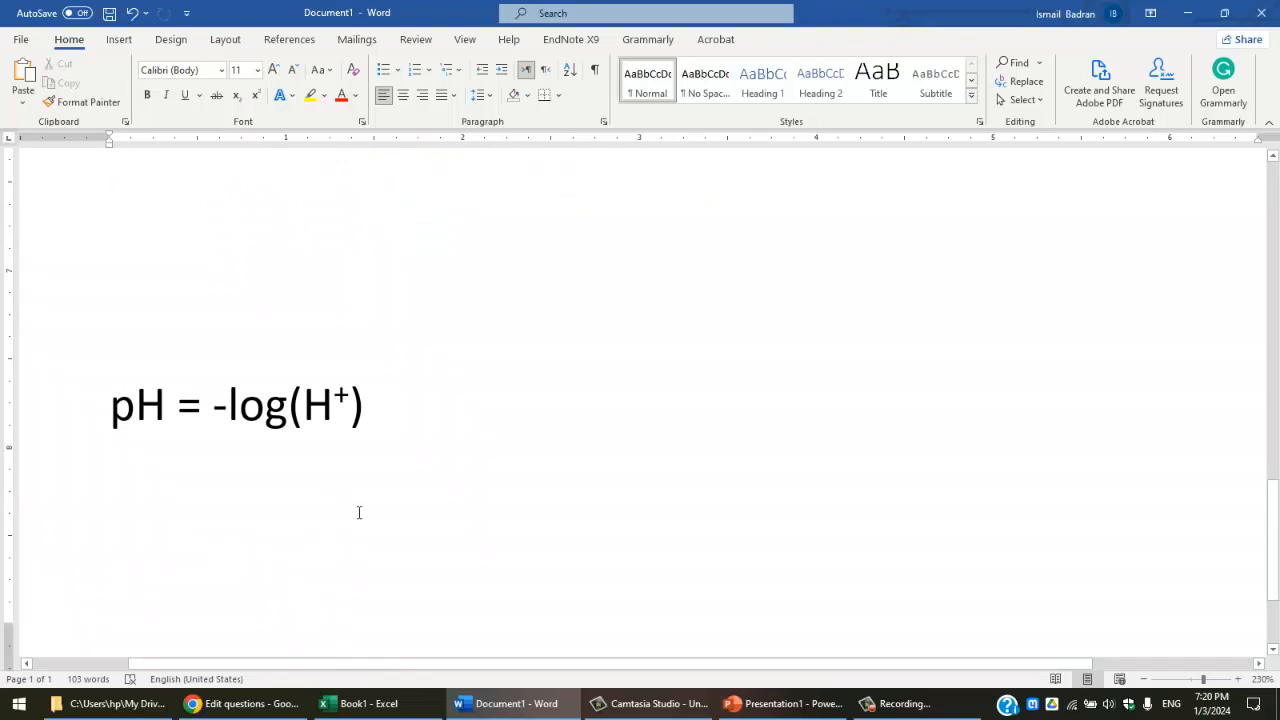
Switch to the Moodle question bank in the browser and add a new question of the Calculated simple type.
{"action": "left_click", "coordinate": [245, 703]}
{"action": "scroll", "coordinate": [560, 578], "scroll_direction": "down", "scroll_amount": 5}
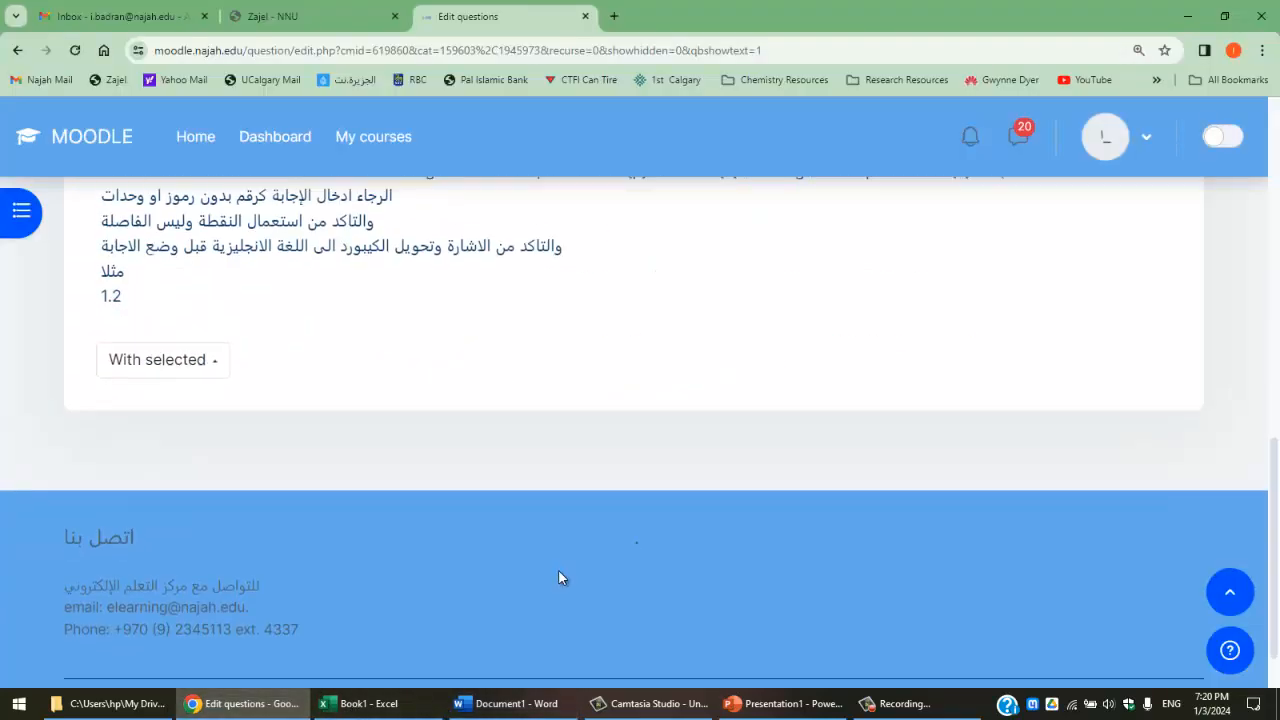
{"action": "scroll", "coordinate": [480, 565], "scroll_direction": "up", "scroll_amount": 2}
{"action": "scroll", "coordinate": [302, 490], "scroll_direction": "up", "scroll_amount": 1}
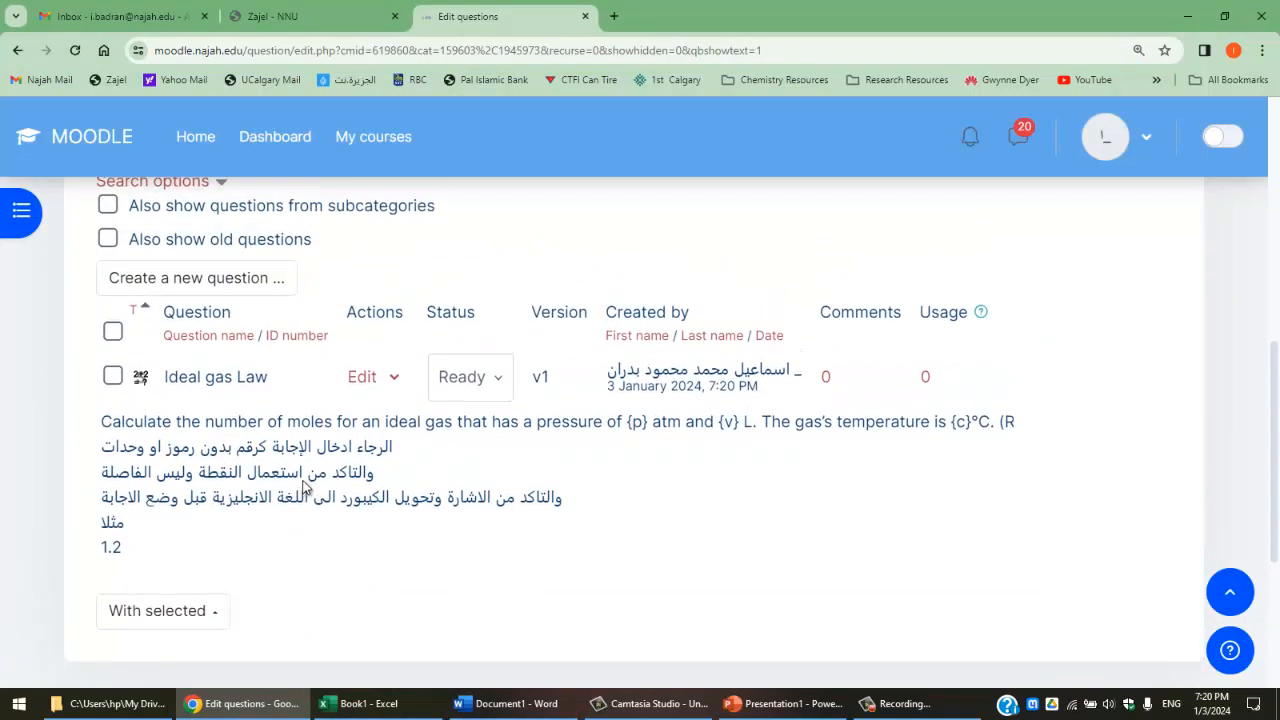
{"action": "left_click", "coordinate": [390, 380]}
{"action": "left_click", "coordinate": [395, 483]}
{"action": "left_click", "coordinate": [224, 289]}
{"action": "scroll", "coordinate": [546, 478], "scroll_direction": "down", "scroll_amount": 1}
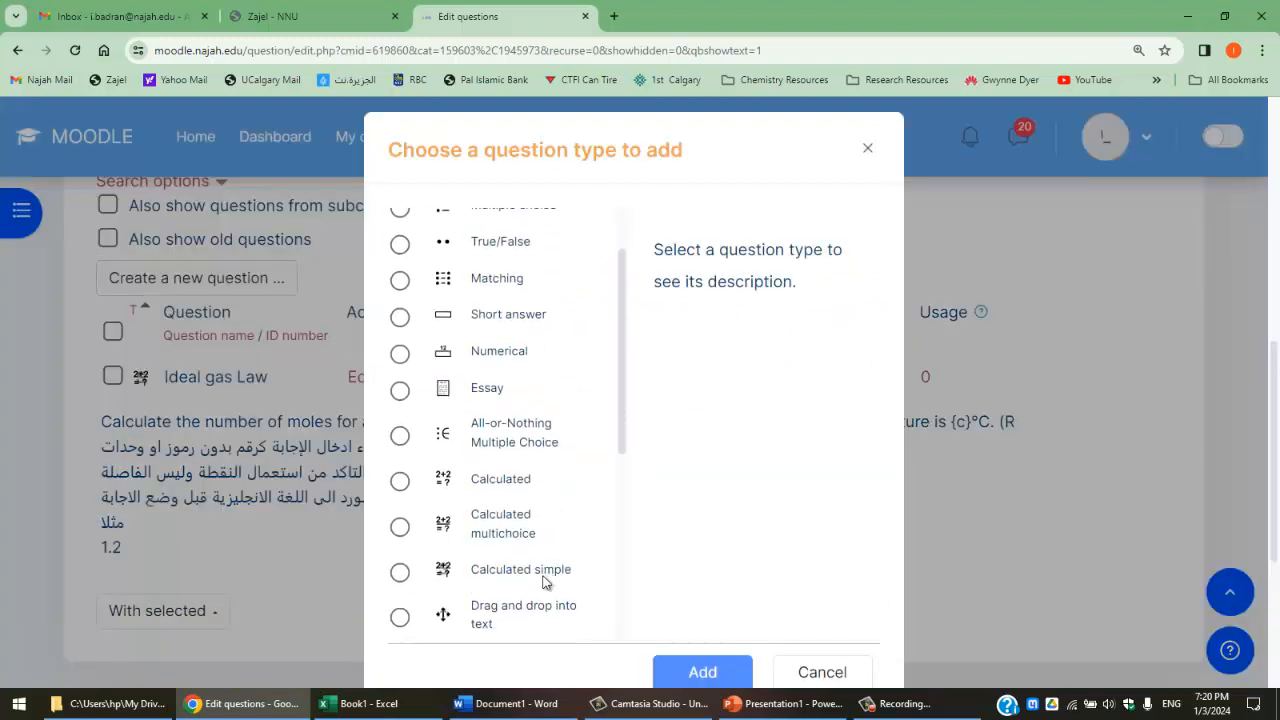
{"action": "left_click", "coordinate": [400, 571]}
{"action": "left_click", "coordinate": [694, 672]}
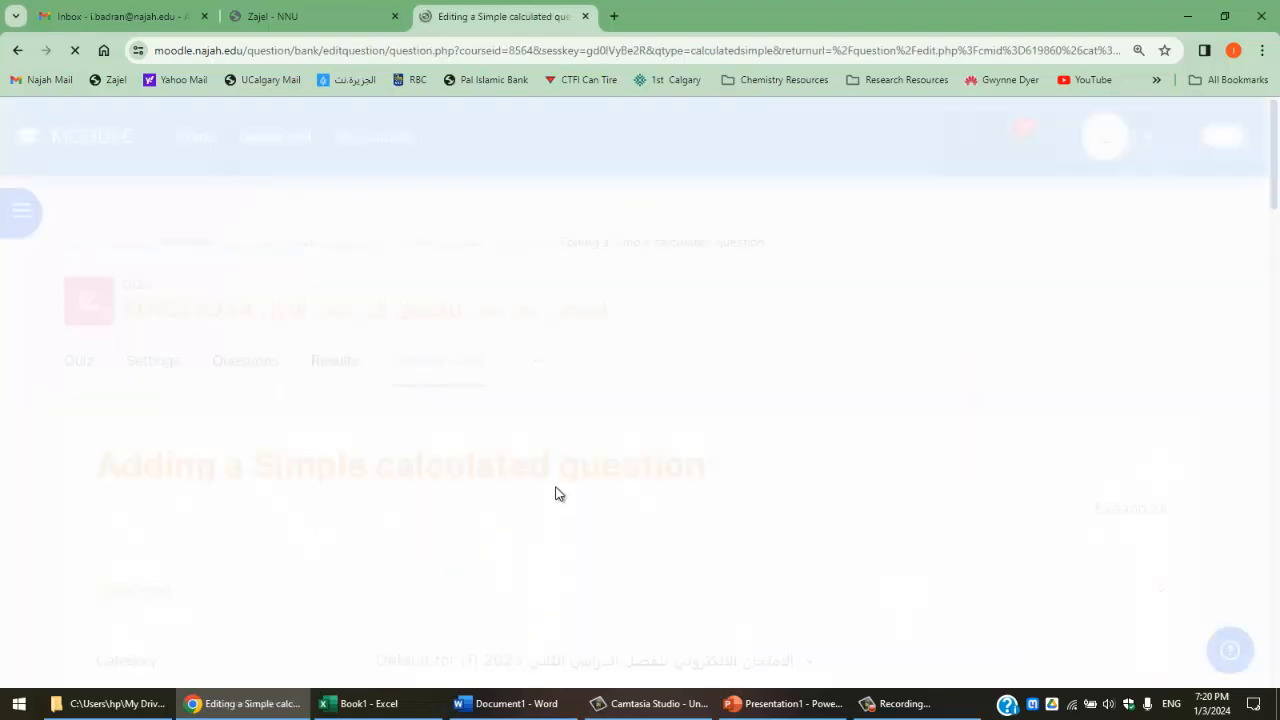
Name the question pH and enter the question text "Calculate the pH of {x} M of HCl.".
{"action": "scroll", "coordinate": [530, 486], "scroll_direction": "down", "scroll_amount": 2}
{"action": "left_click", "coordinate": [517, 508]}
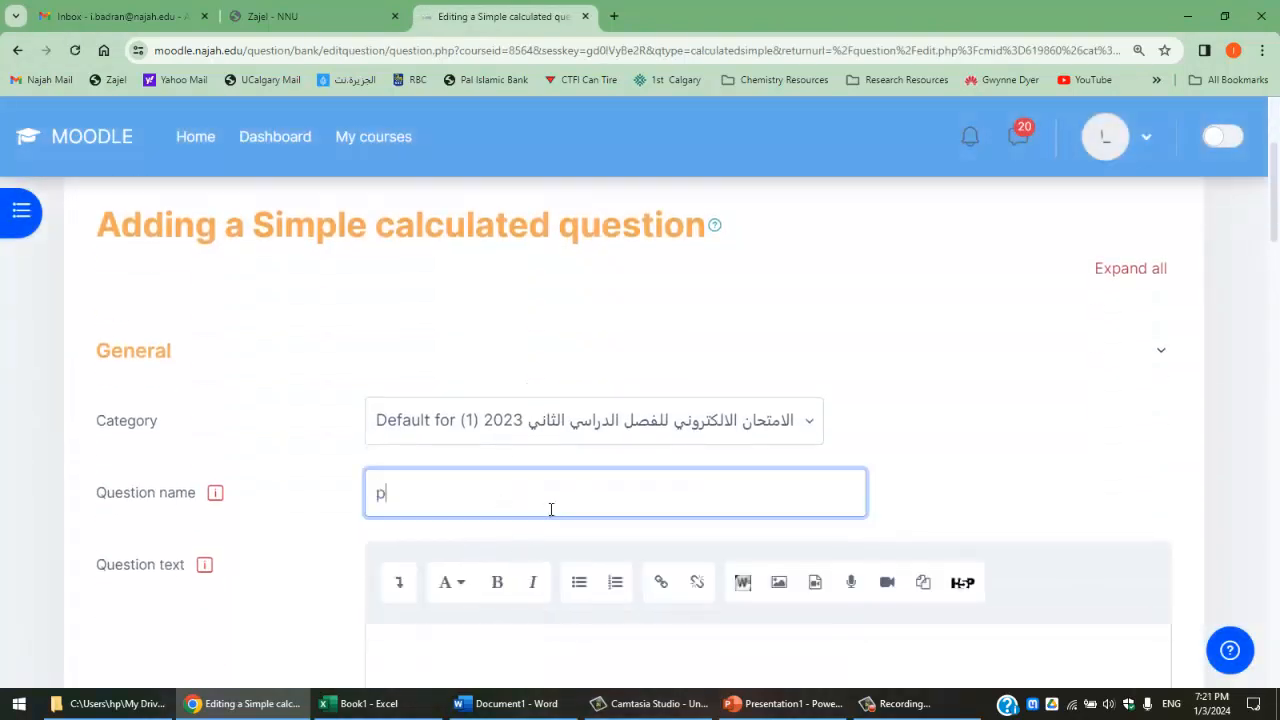
{"action": "scroll", "coordinate": [546, 524], "scroll_direction": "down", "scroll_amount": 2}
{"action": "left_click", "coordinate": [551, 558]}
{"action": "type", "text": "C"}
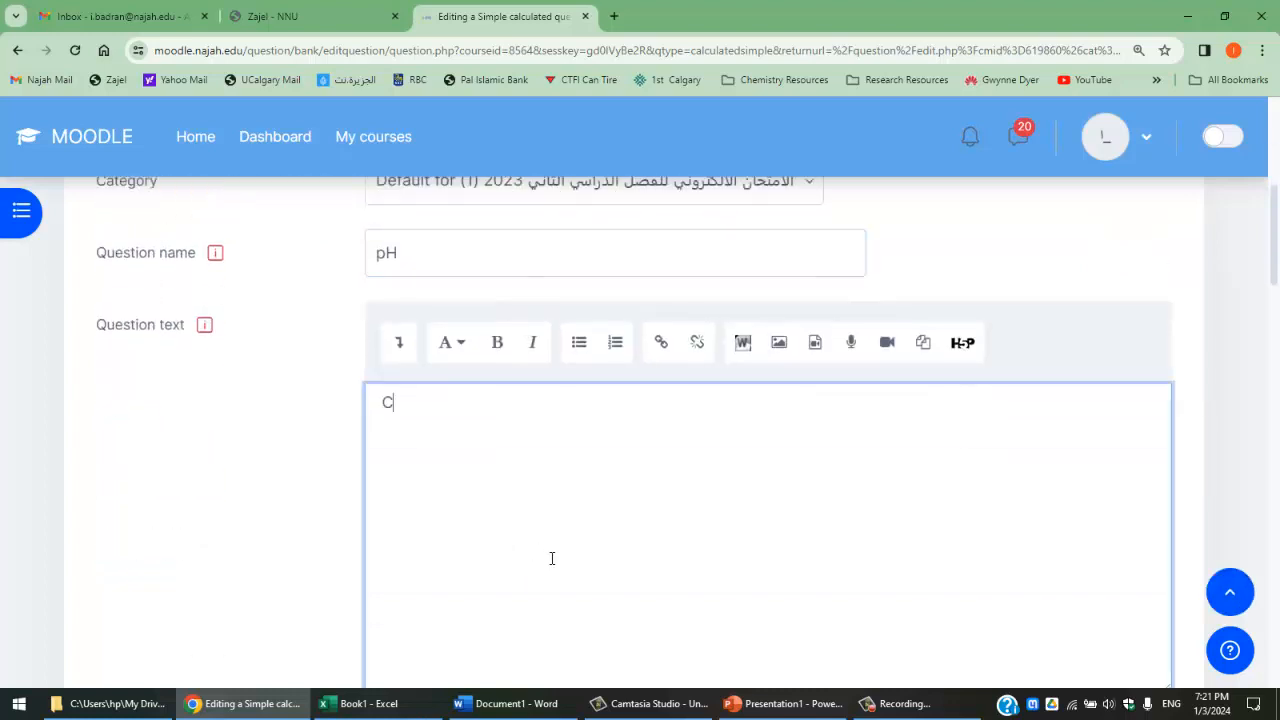
{"action": "type", "text": "alculaye the pH of {x} M of HCl."}
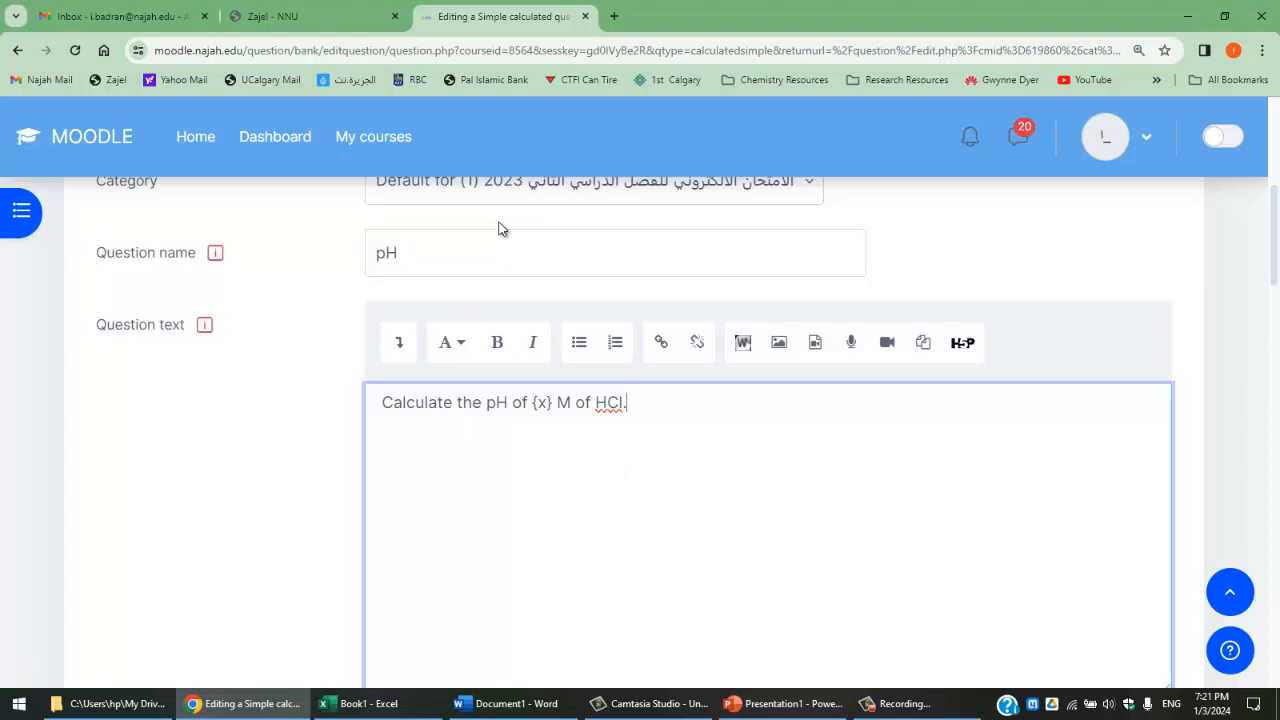
Enter -log10({x}) as the Answer 1 formula and check it against the pH formula in the Word notes.
{"action": "scroll", "coordinate": [608, 343], "scroll_direction": "down", "scroll_amount": 5}
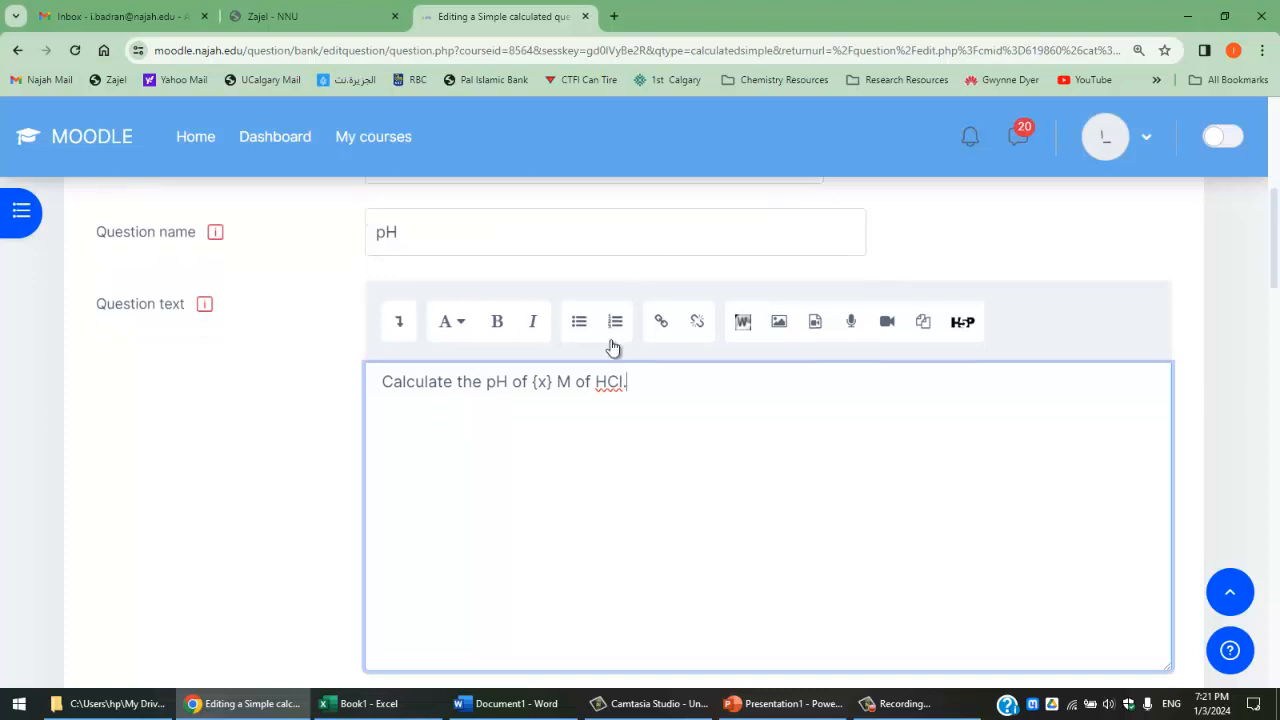
{"action": "scroll", "coordinate": [463, 371], "scroll_direction": "down", "scroll_amount": 6}
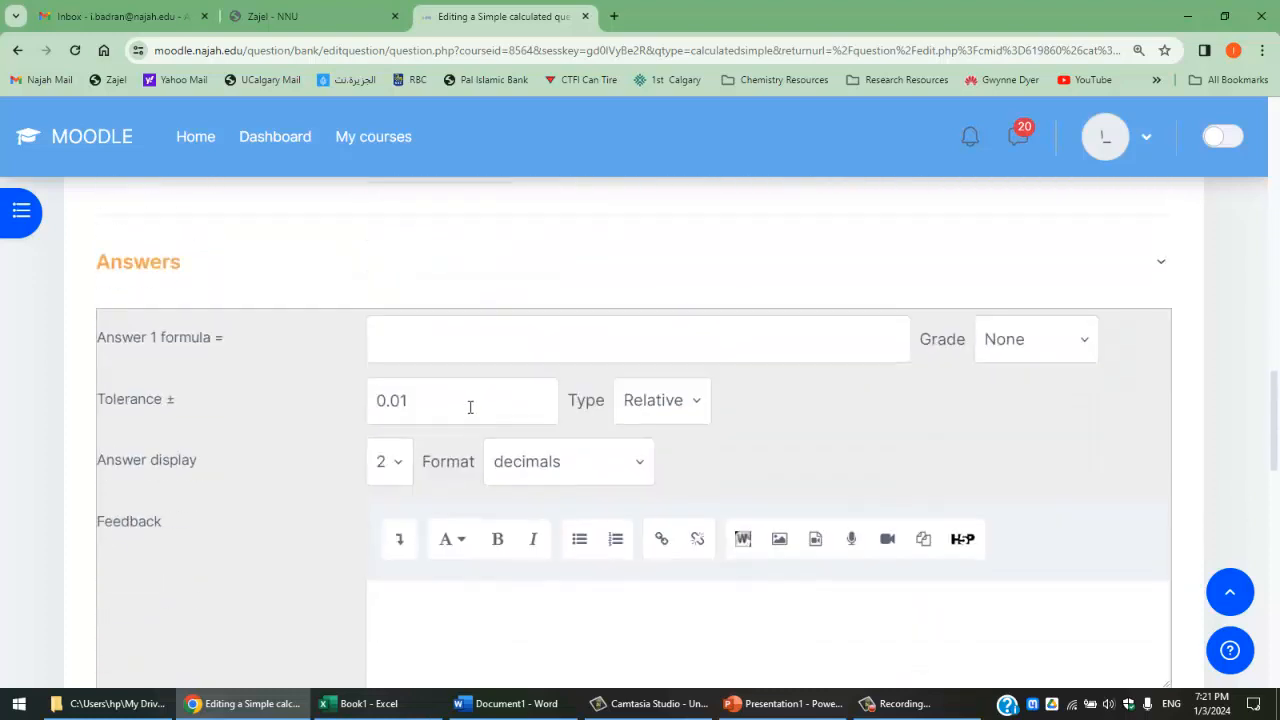
{"action": "left_click", "coordinate": [508, 354]}
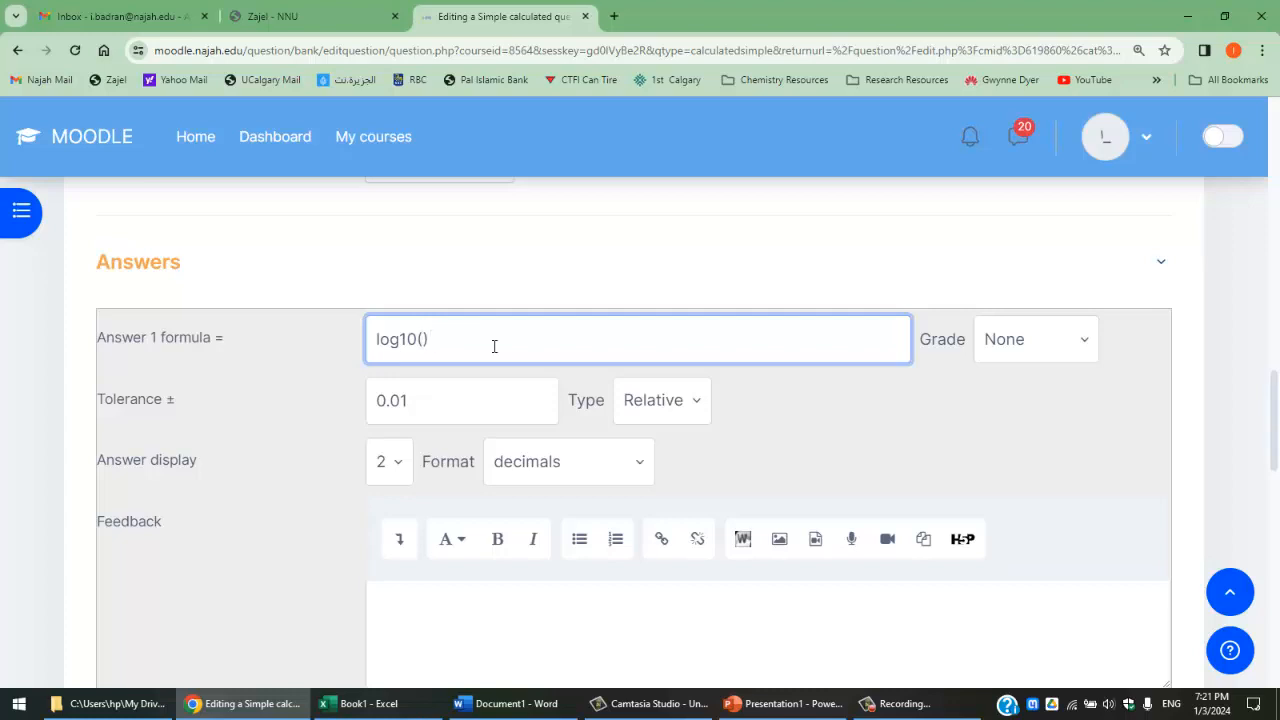
{"action": "type", "text": "{}"}
{"action": "key", "text": "Left"}
{"action": "type", "text": "x"}
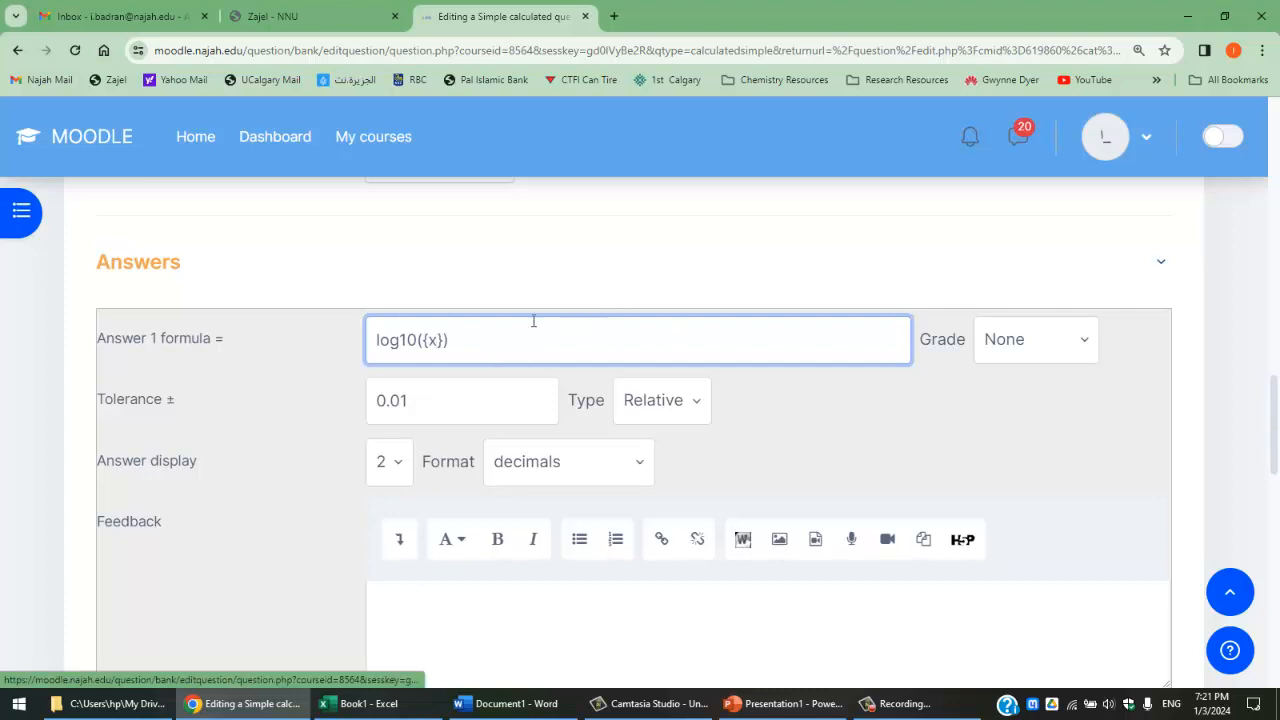
{"action": "left_click", "coordinate": [489, 337]}
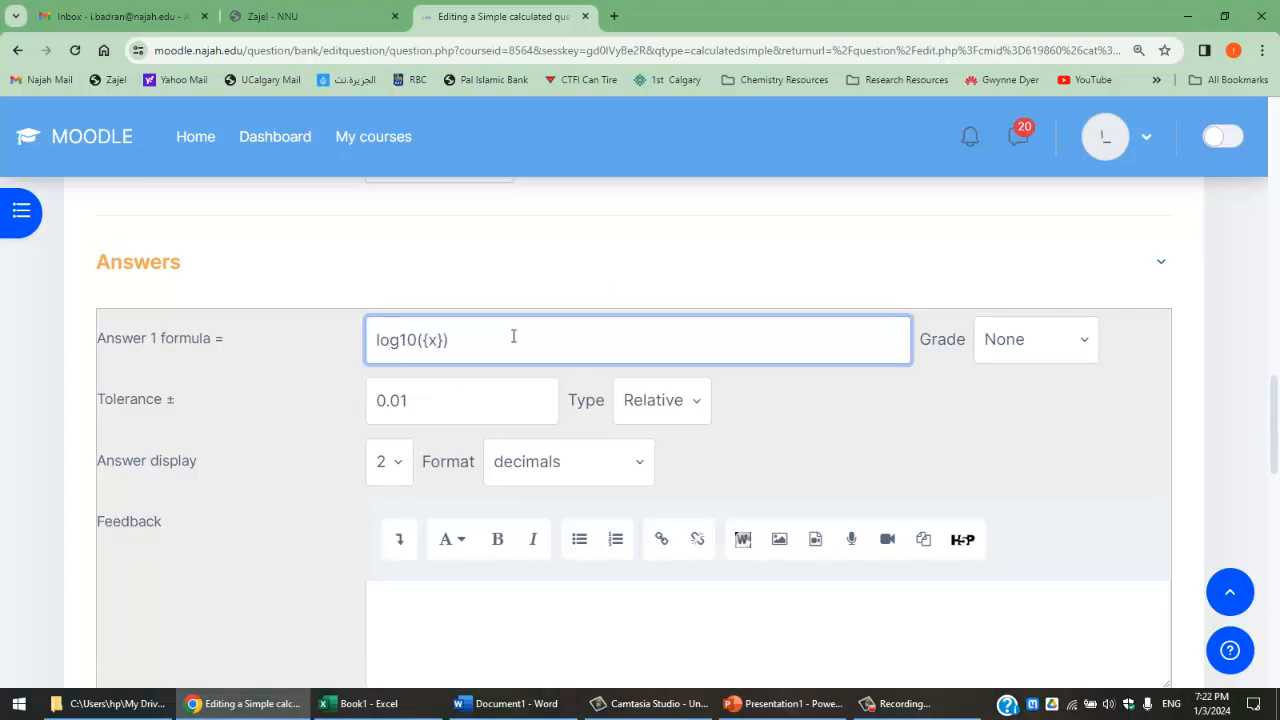
{"action": "key", "text": "Home"}
{"action": "type", "text": "-"}
{"action": "key", "text": "alt+Tab"}
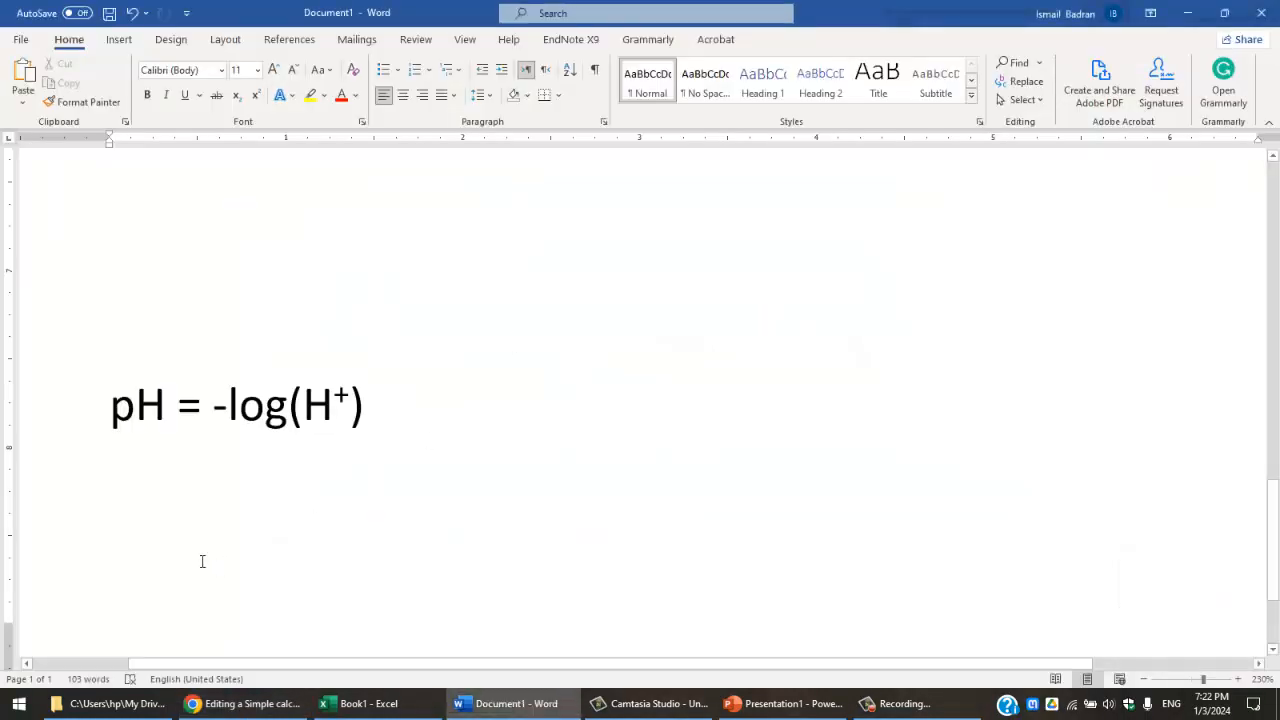
{"action": "key", "text": "alt+Tab"}
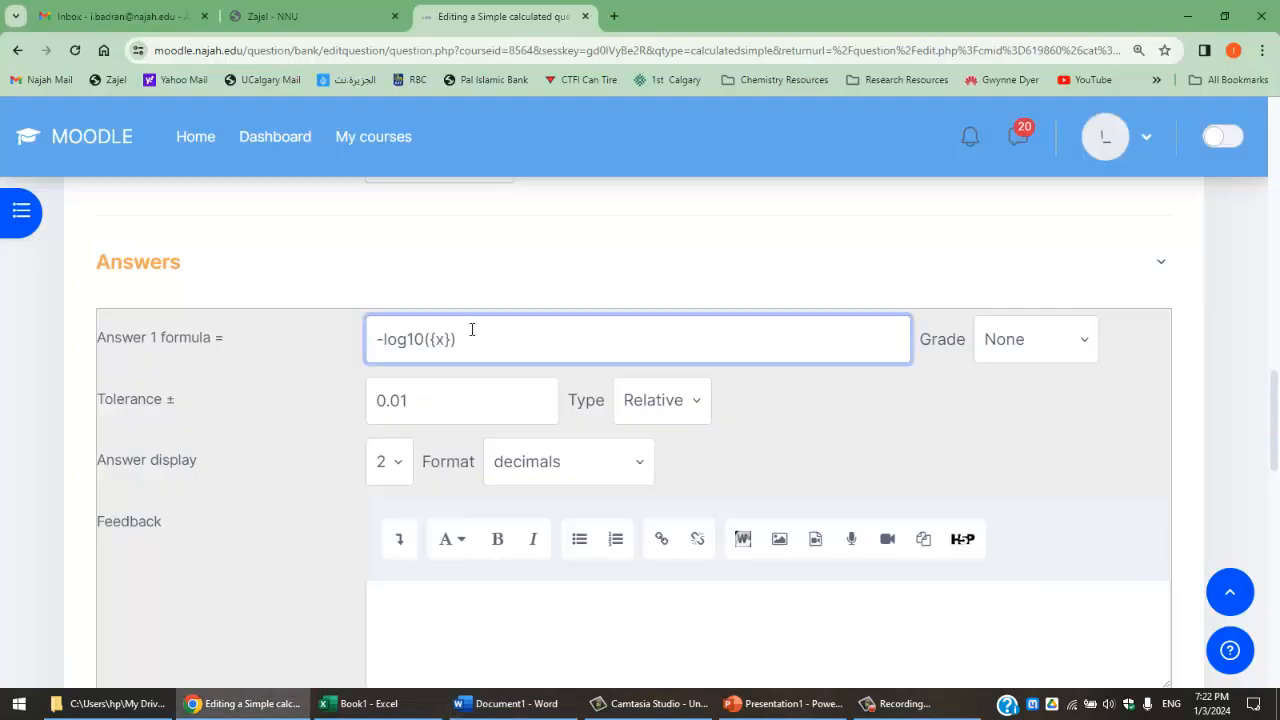
Set the answer tolerance to 0.02 and find the wild cards present in the correct answer formula.
{"action": "left_click", "coordinate": [467, 400]}
{"action": "key", "text": "BackSpace"}
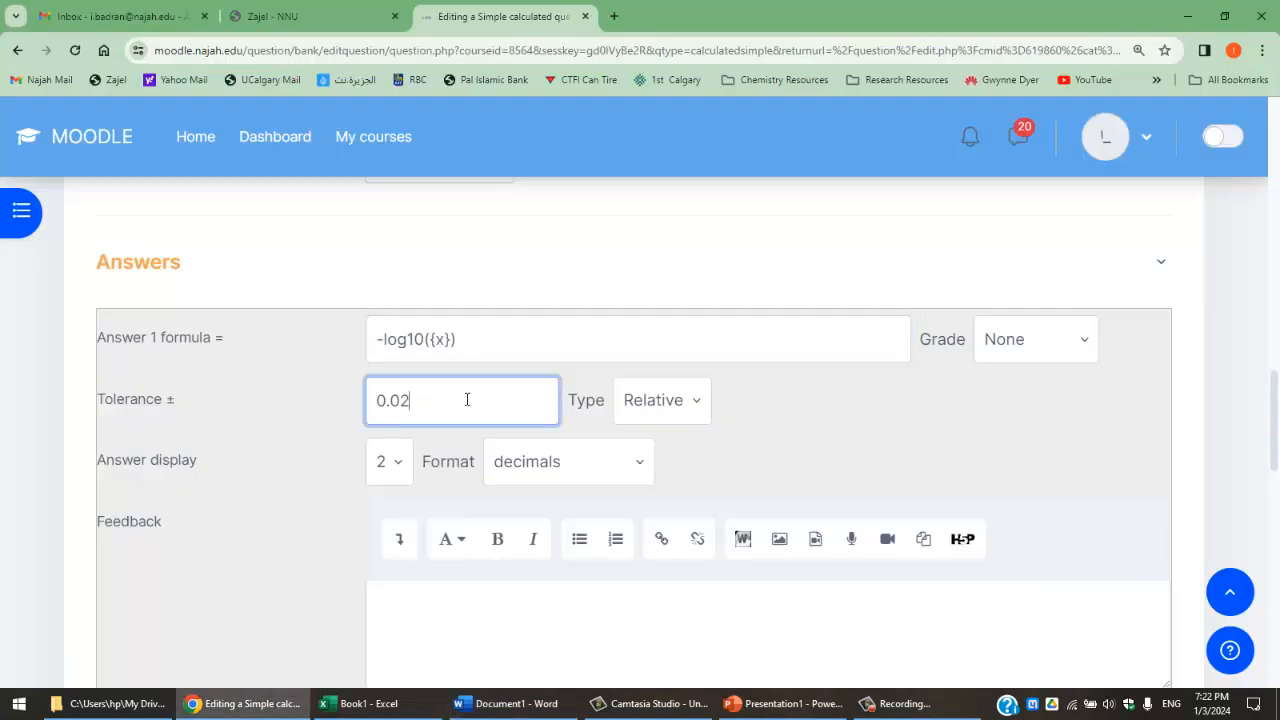
{"action": "scroll", "coordinate": [671, 403], "scroll_direction": "down", "scroll_amount": 5}
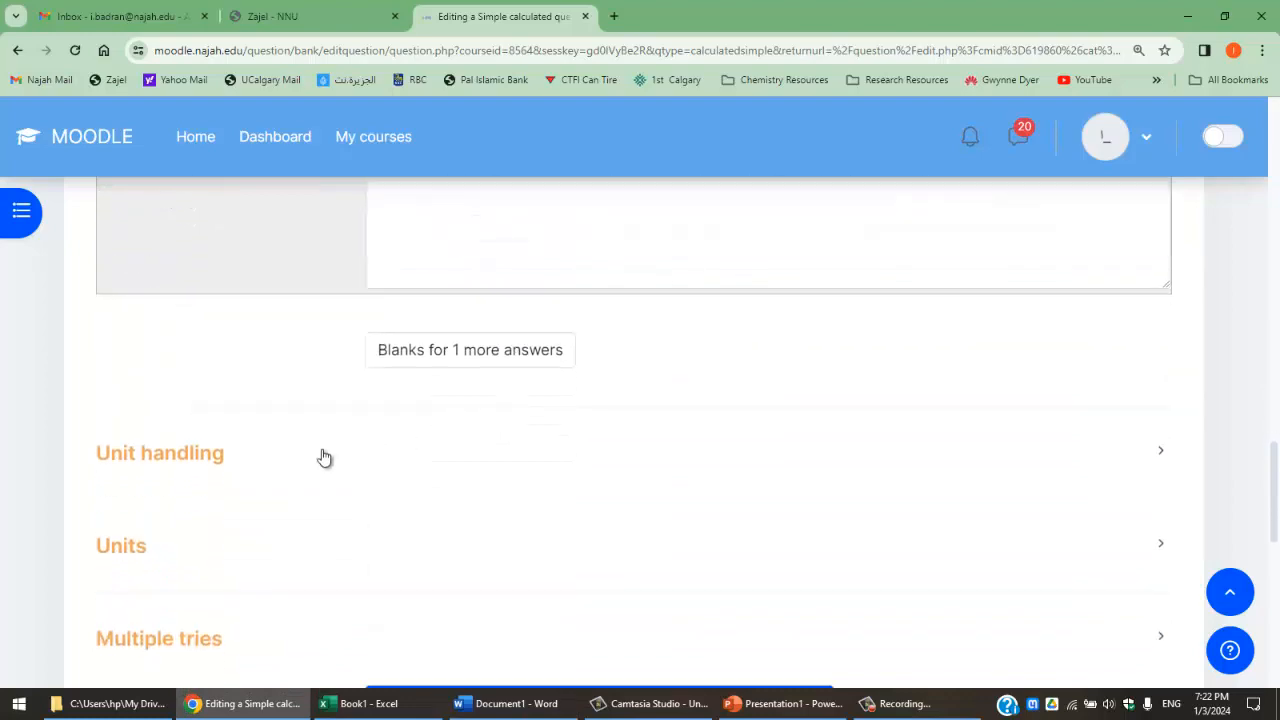
{"action": "scroll", "coordinate": [290, 460], "scroll_direction": "down", "scroll_amount": 2}
{"action": "left_click", "coordinate": [486, 463]}
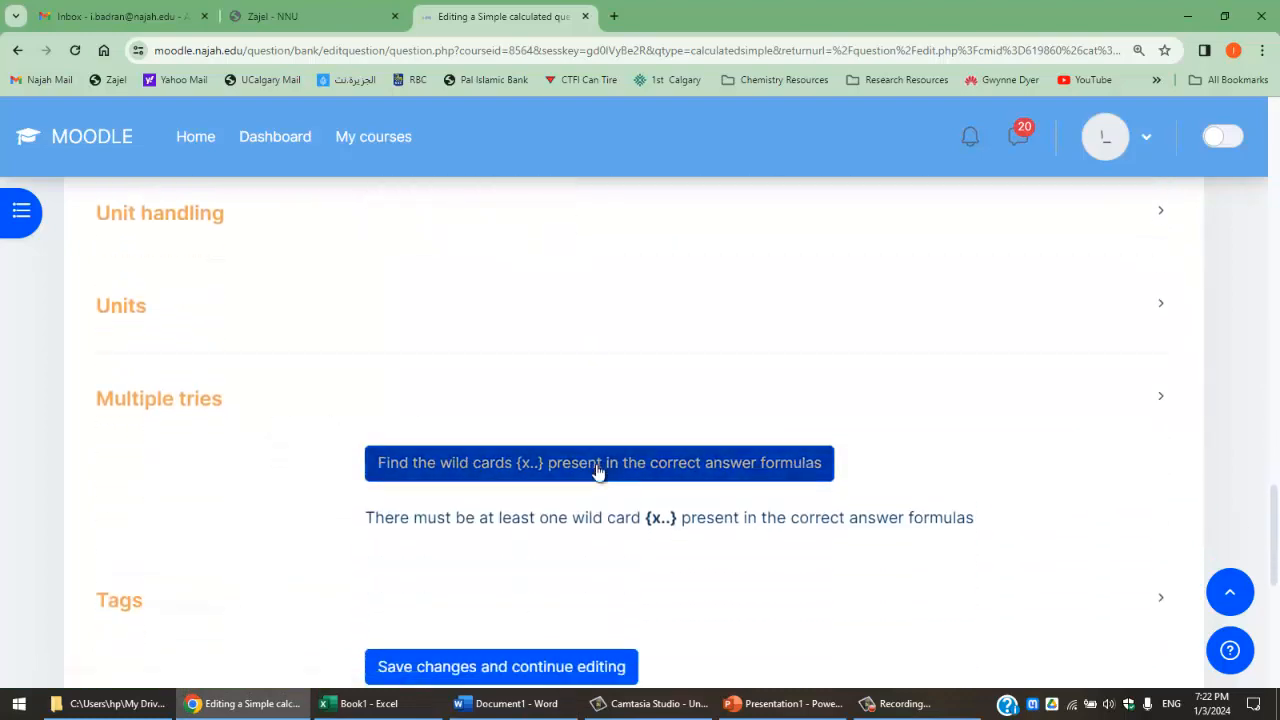
Set the range of wild card {x} to minimum 1e-3 and maximum 1e-2, with 2 decimal places.
{"action": "scroll", "coordinate": [517, 500], "scroll_direction": "down", "scroll_amount": 10}
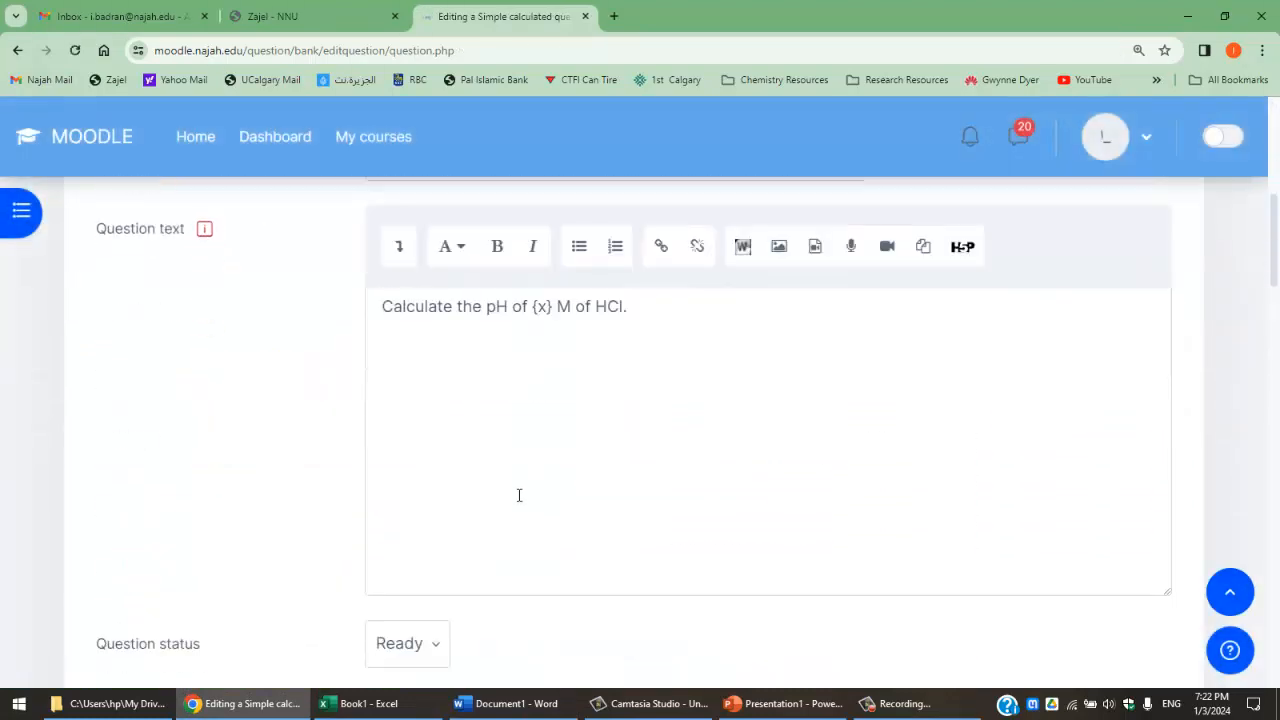
{"action": "scroll", "coordinate": [350, 505], "scroll_direction": "down", "scroll_amount": 10}
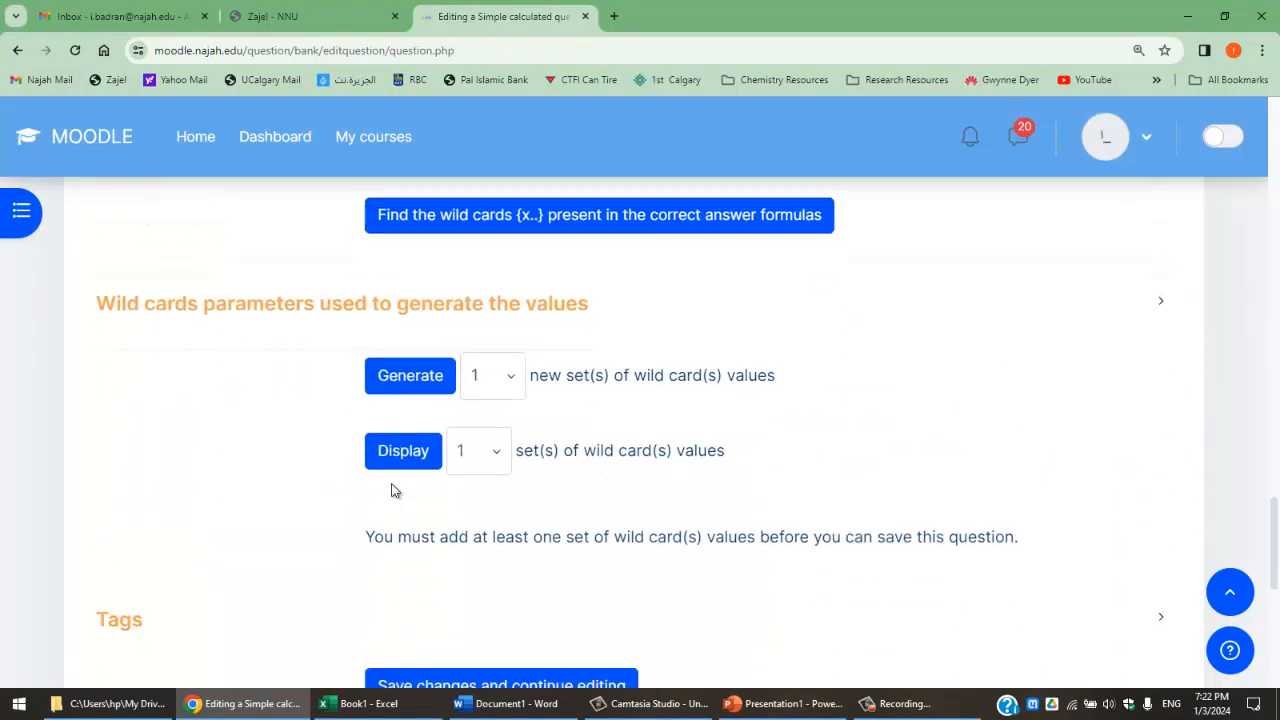
{"action": "scroll", "coordinate": [421, 474], "scroll_direction": "up", "scroll_amount": 3}
{"action": "left_click", "coordinate": [477, 480]}
{"action": "scroll", "coordinate": [480, 474], "scroll_direction": "down", "scroll_amount": 2}
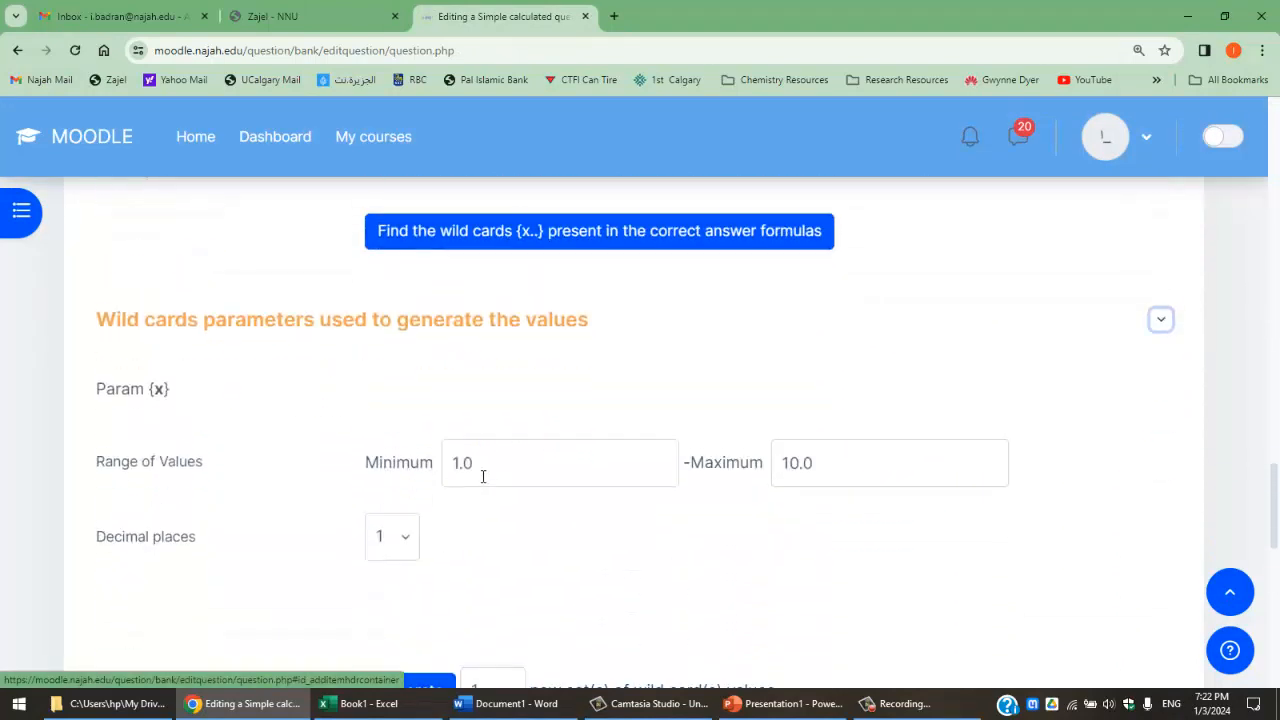
{"action": "double_click", "coordinate": [540, 460]}
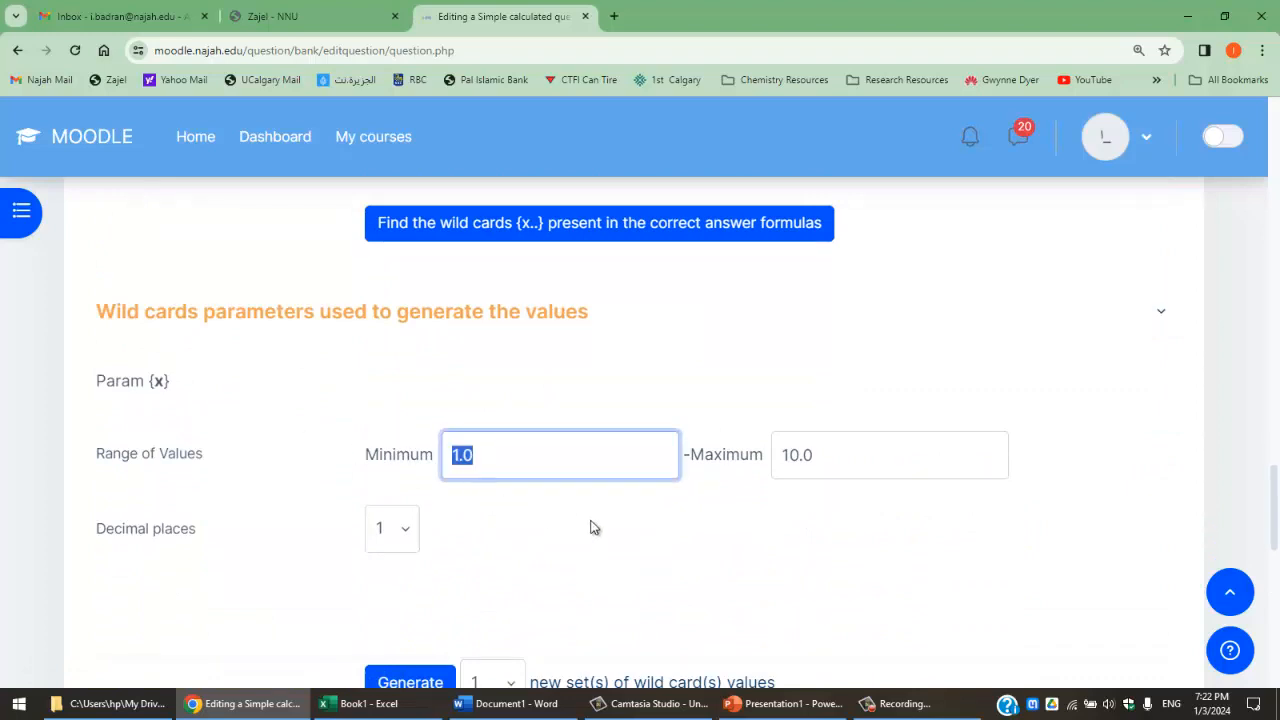
{"action": "type", "text": "1e-3"}
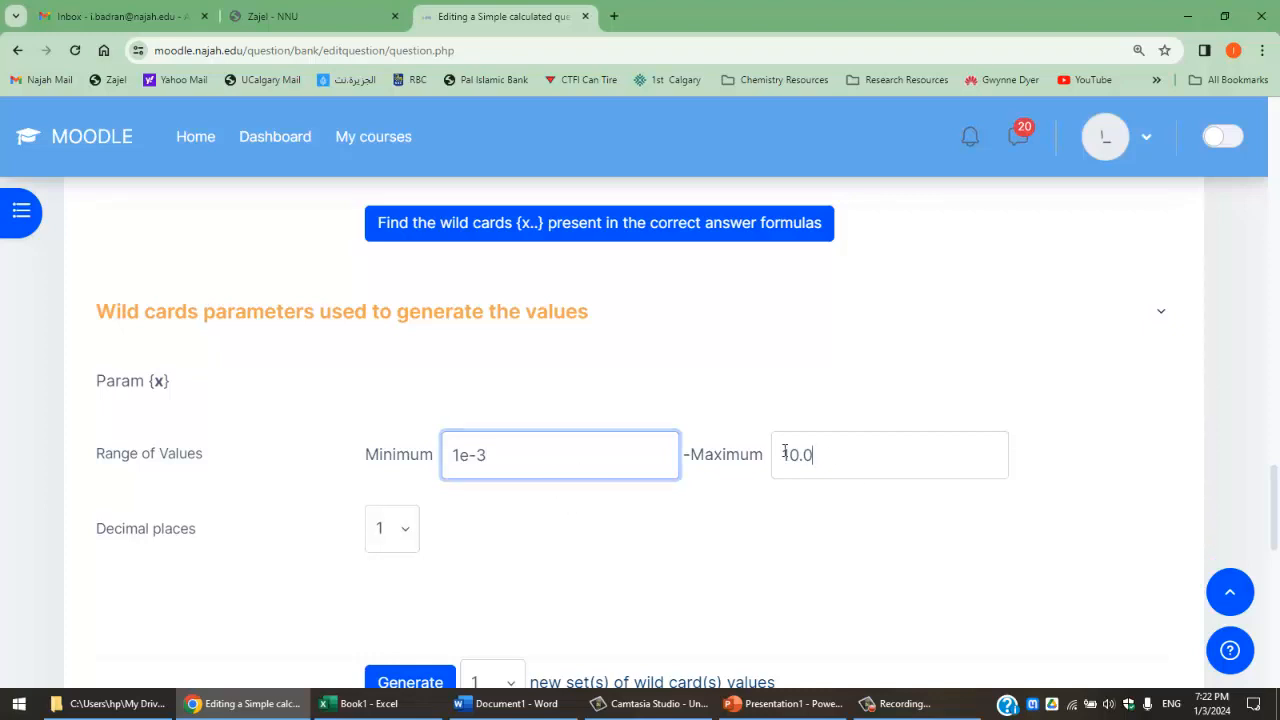
{"action": "key", "text": "Tab"}
{"action": "type", "text": "1"}
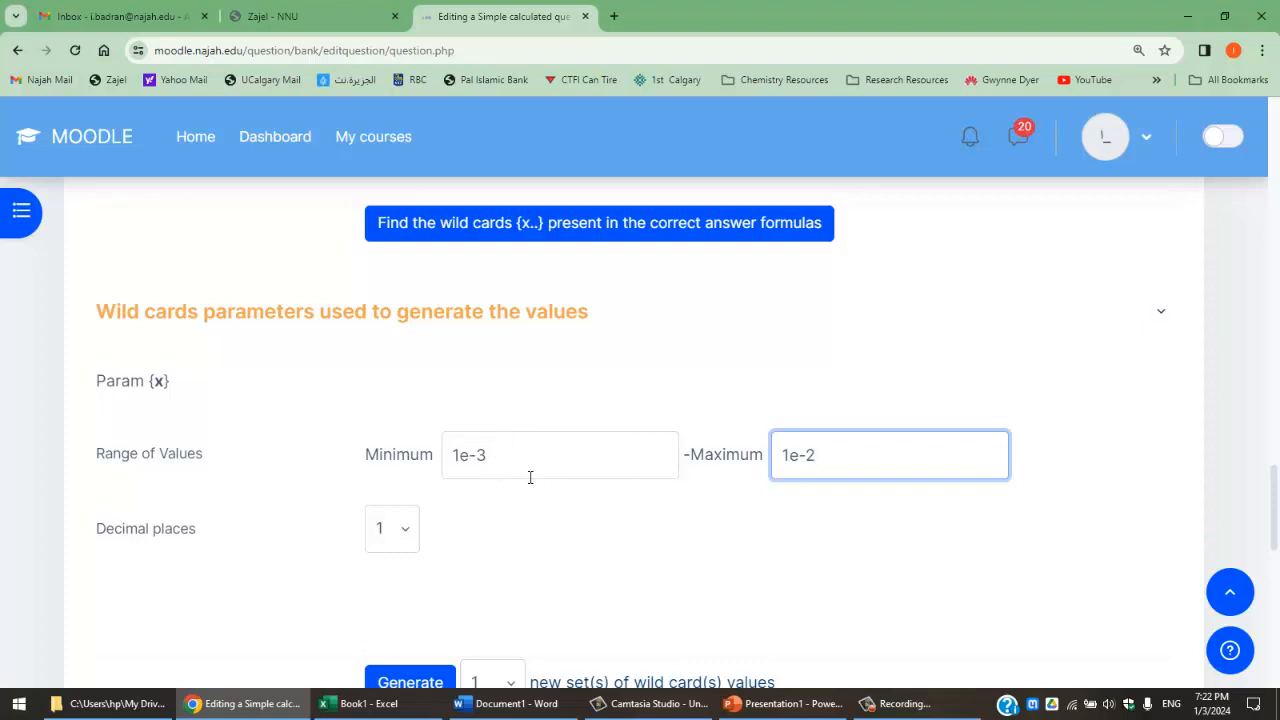
{"action": "scroll", "coordinate": [530, 477], "scroll_direction": "down", "scroll_amount": 1}
{"action": "left_click", "coordinate": [401, 450]}
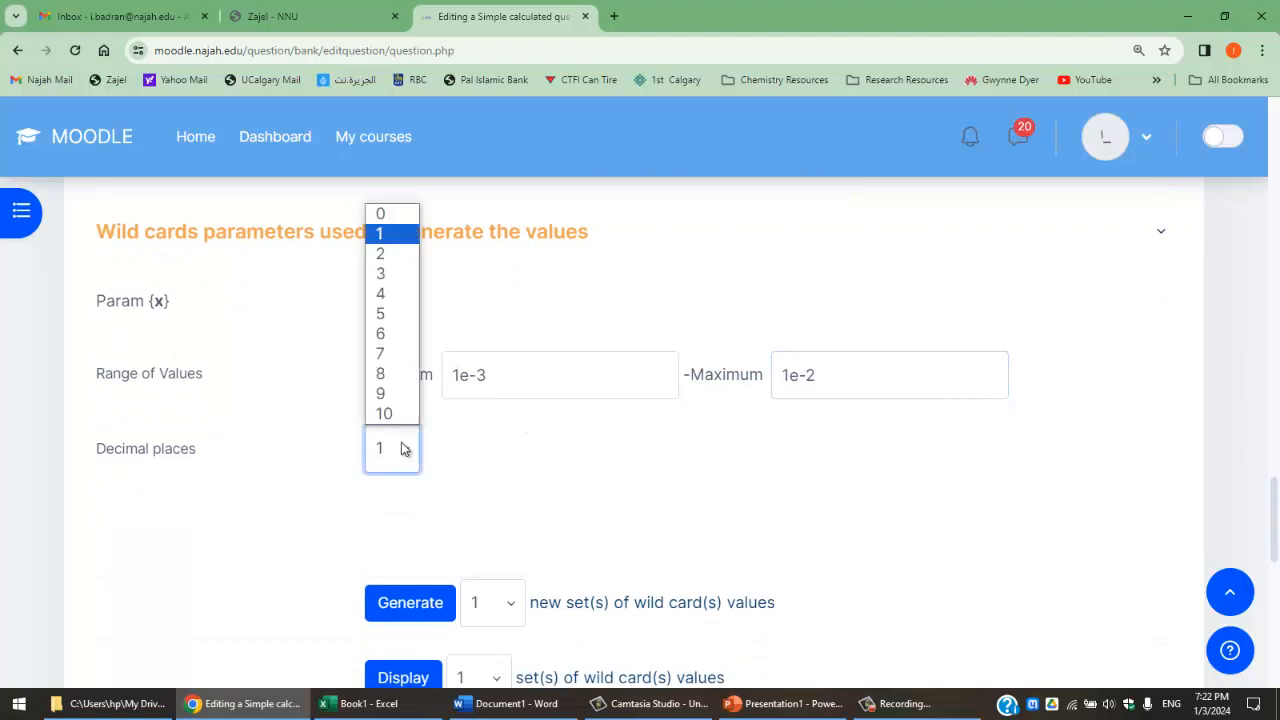
{"action": "left_click", "coordinate": [395, 253]}
Generate one new set of wild card values and expand the generated values to view them.
{"action": "scroll", "coordinate": [432, 468], "scroll_direction": "down", "scroll_amount": 2}
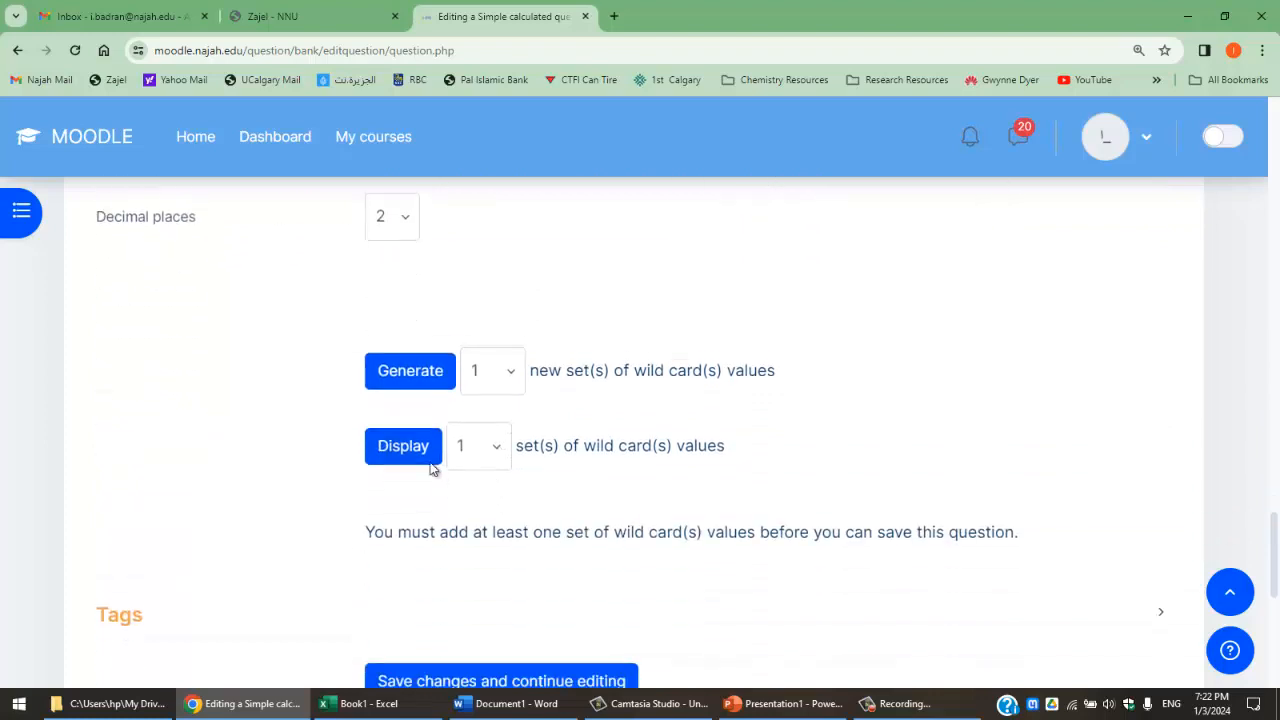
{"action": "left_click", "coordinate": [414, 365]}
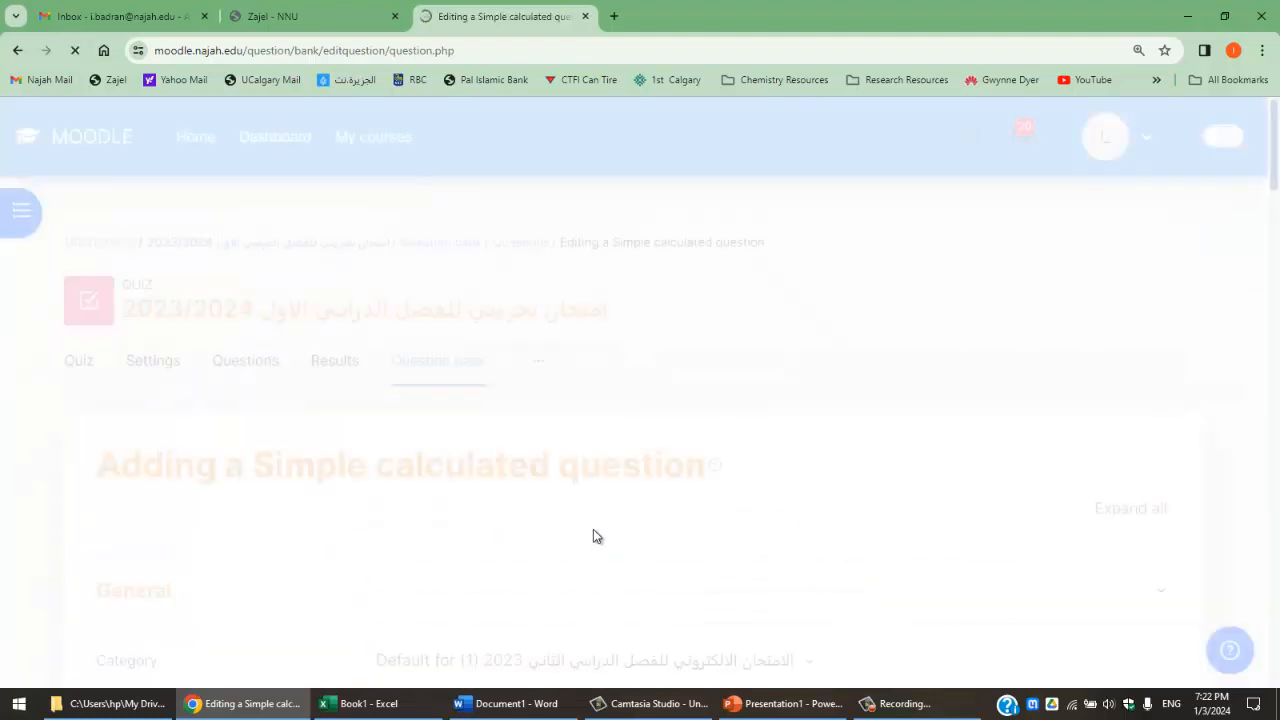
{"action": "scroll", "coordinate": [543, 557], "scroll_direction": "down", "scroll_amount": 20}
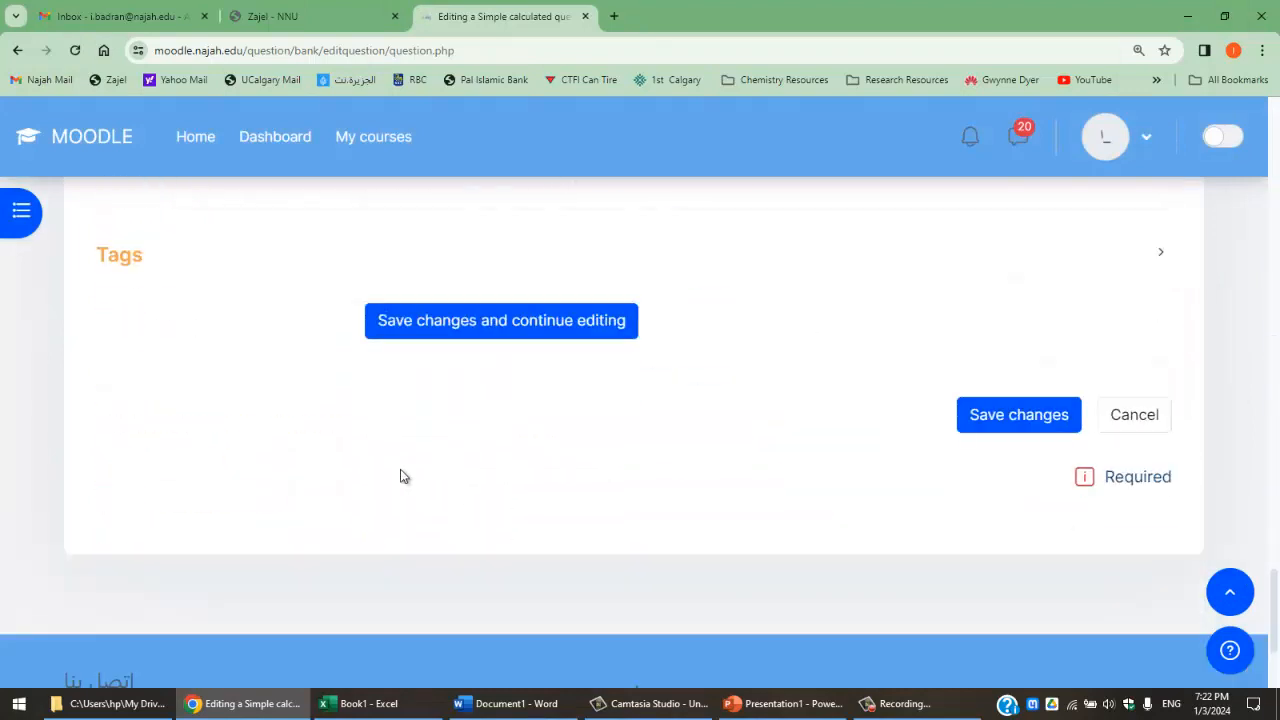
{"action": "scroll", "coordinate": [400, 476], "scroll_direction": "up", "scroll_amount": 3}
{"action": "left_click", "coordinate": [272, 403]}
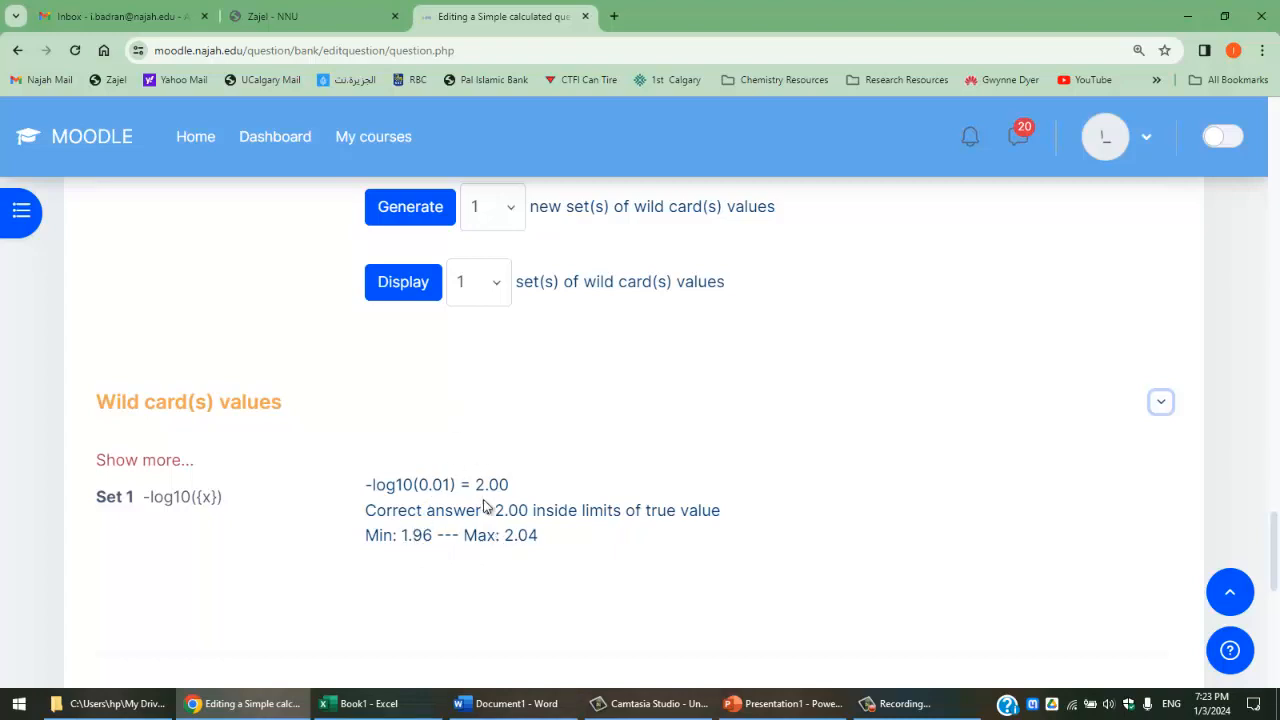
Generate 50 new sets of wild card values with 50 sets displayed, and review the answers from Set 50 down.
{"action": "scroll", "coordinate": [420, 497], "scroll_direction": "up", "scroll_amount": 1}
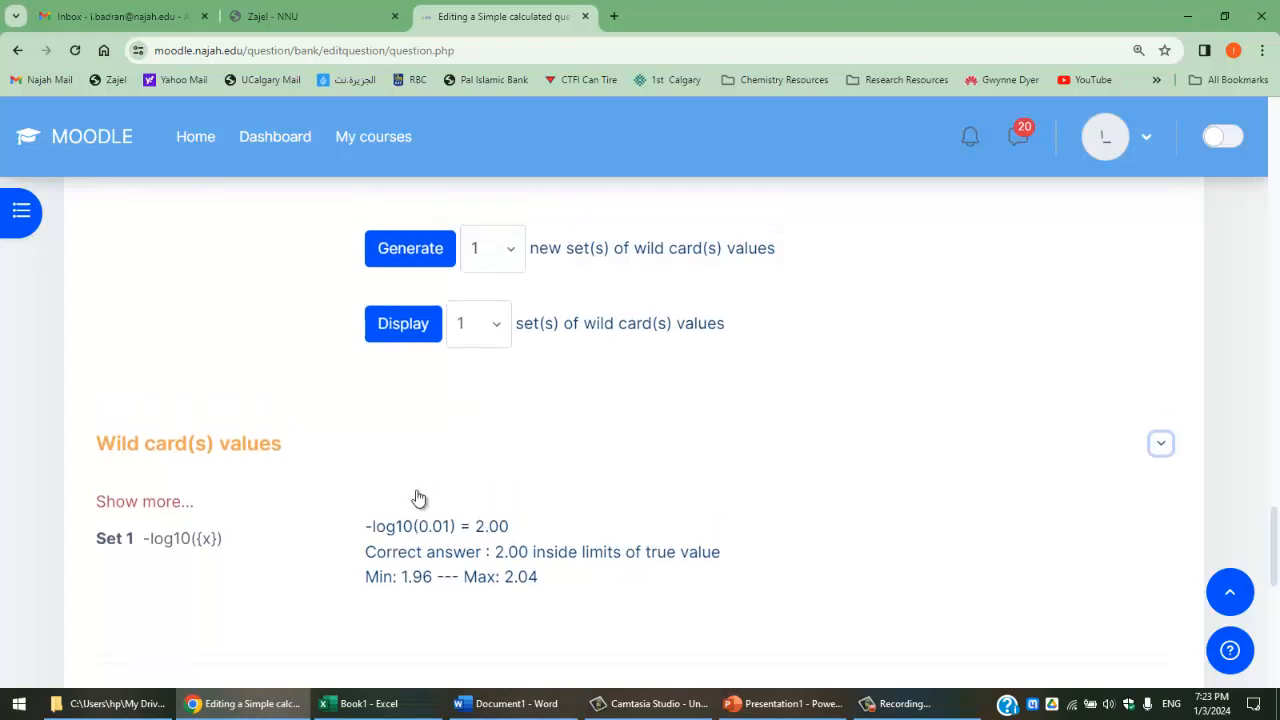
{"action": "scroll", "coordinate": [457, 500], "scroll_direction": "down", "scroll_amount": 1}
{"action": "left_click", "coordinate": [500, 207]}
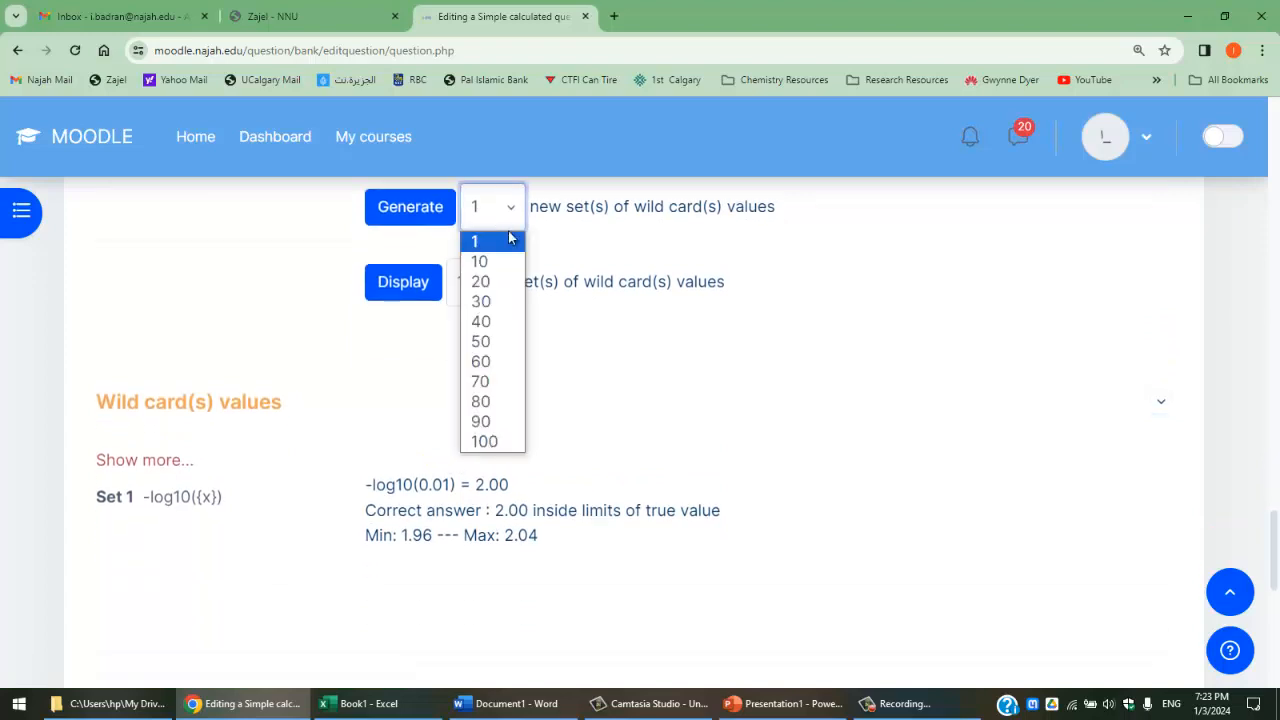
{"action": "left_click", "coordinate": [485, 341]}
{"action": "left_click", "coordinate": [492, 284]}
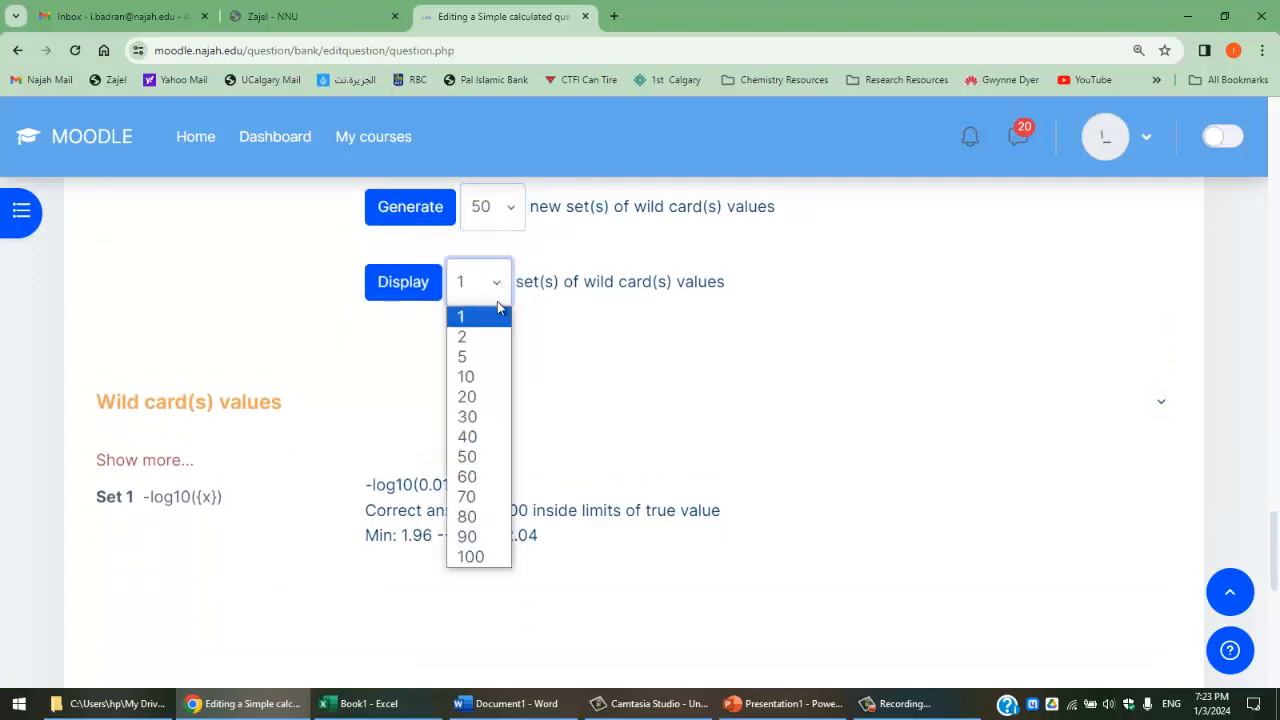
{"action": "left_click", "coordinate": [474, 456]}
{"action": "left_click", "coordinate": [413, 207]}
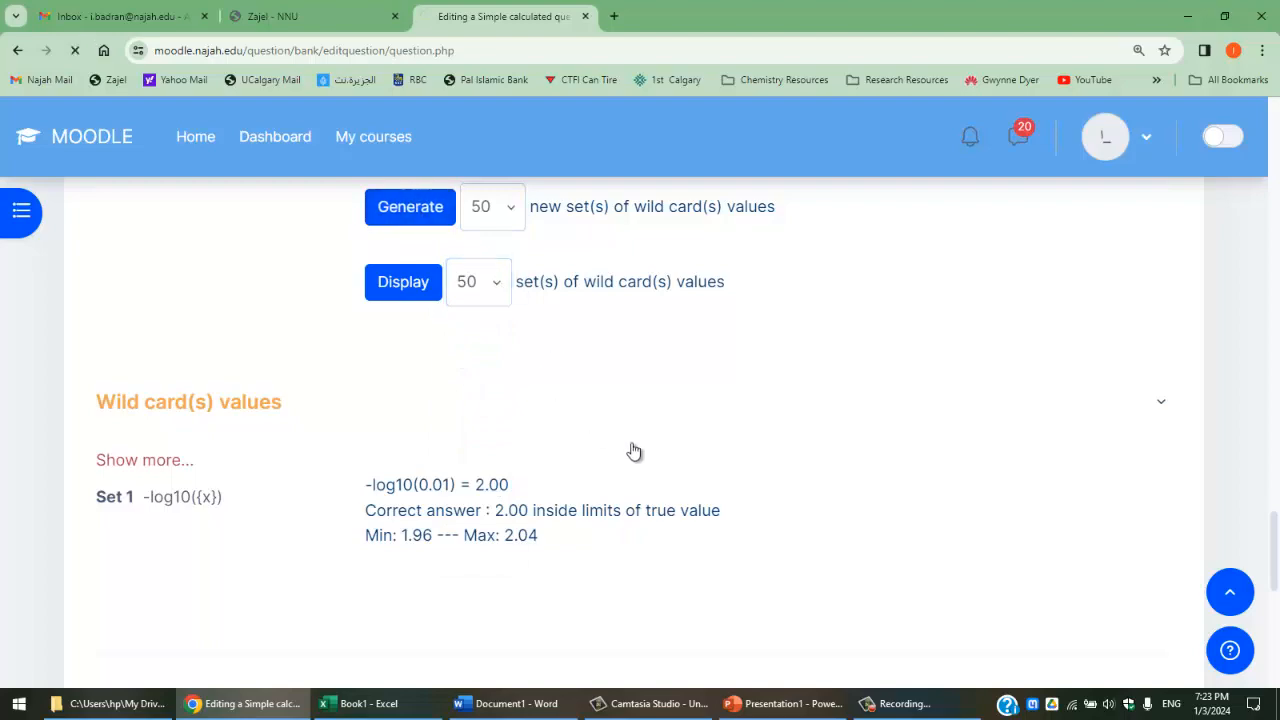
{"action": "scroll", "coordinate": [482, 472], "scroll_direction": "down", "scroll_amount": 20}
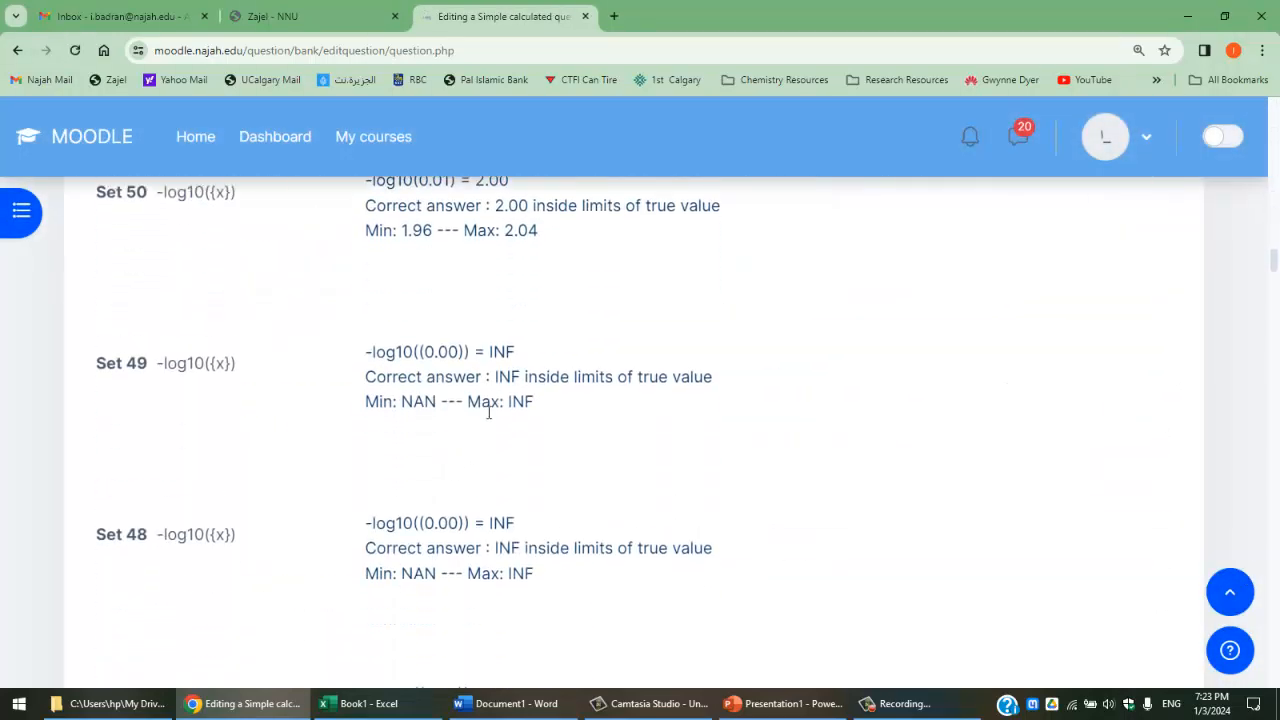
{"action": "scroll", "coordinate": [530, 415], "scroll_direction": "up", "scroll_amount": 1}
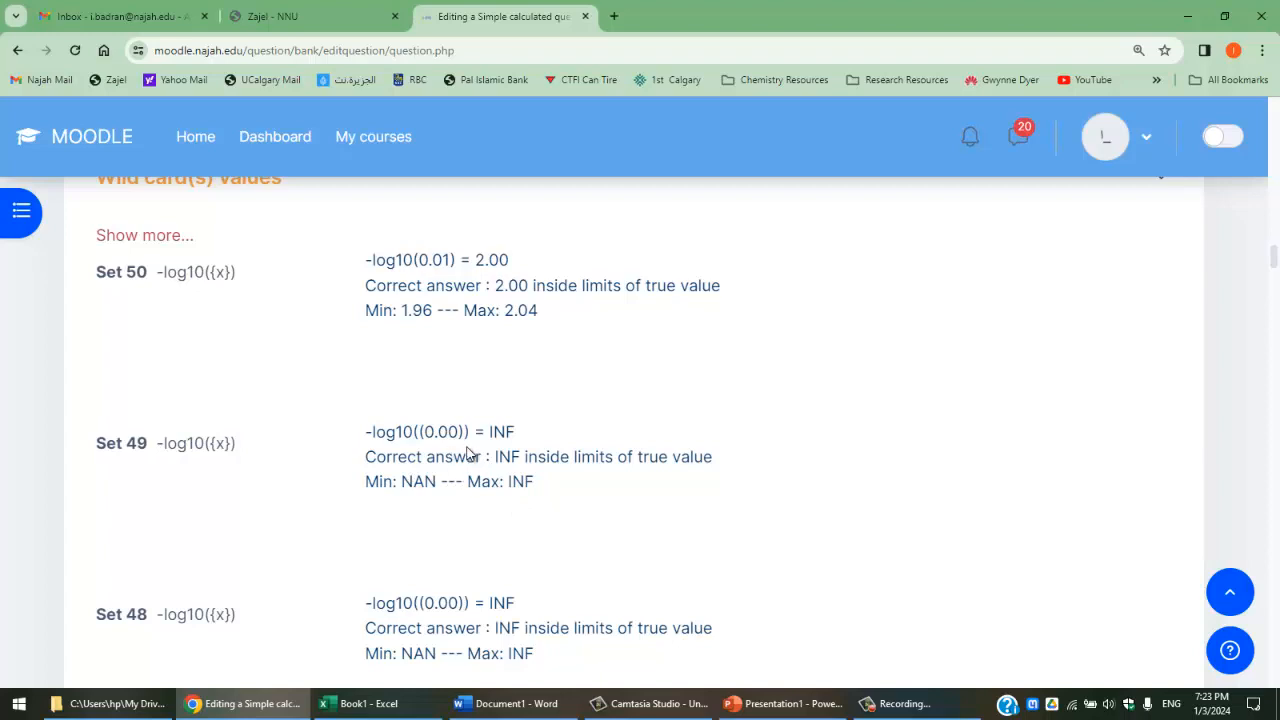
{"action": "scroll", "coordinate": [474, 460], "scroll_direction": "down", "scroll_amount": 1}
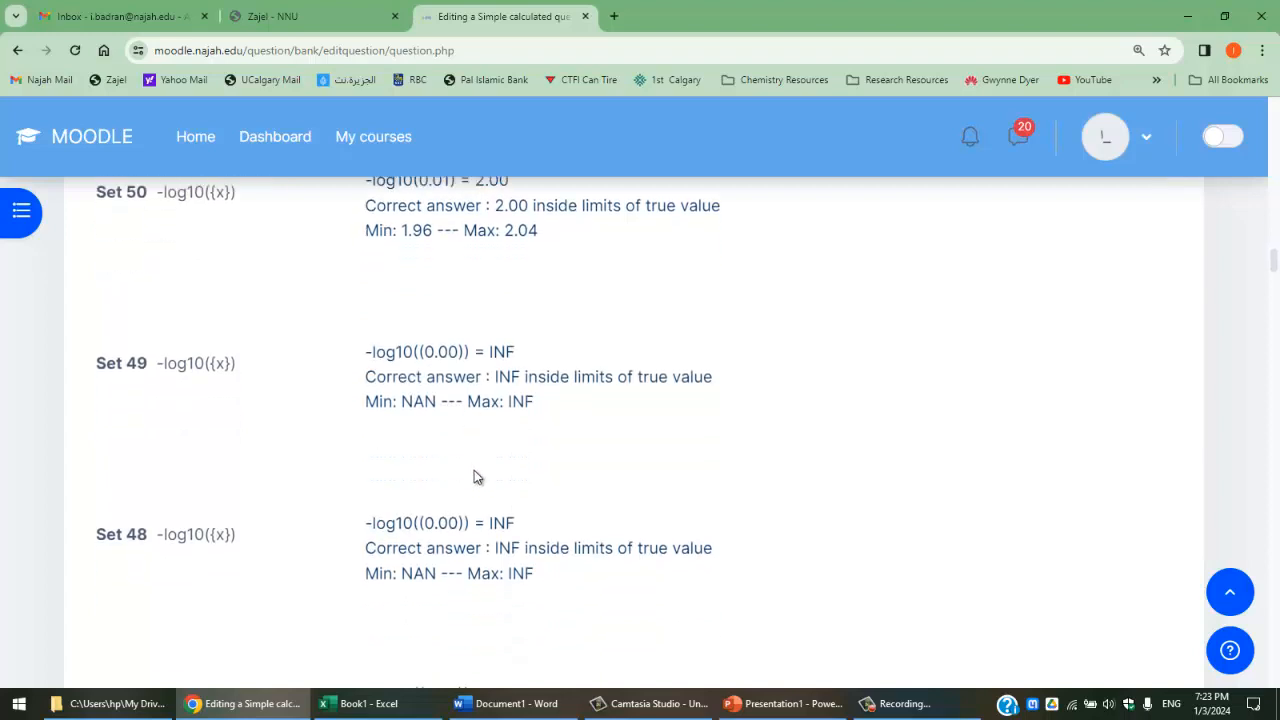
Compare the generated answers in the highest-numbered sets with the range and decimal places set for wild card {x}.
{"action": "scroll", "coordinate": [477, 477], "scroll_direction": "down", "scroll_amount": 1}
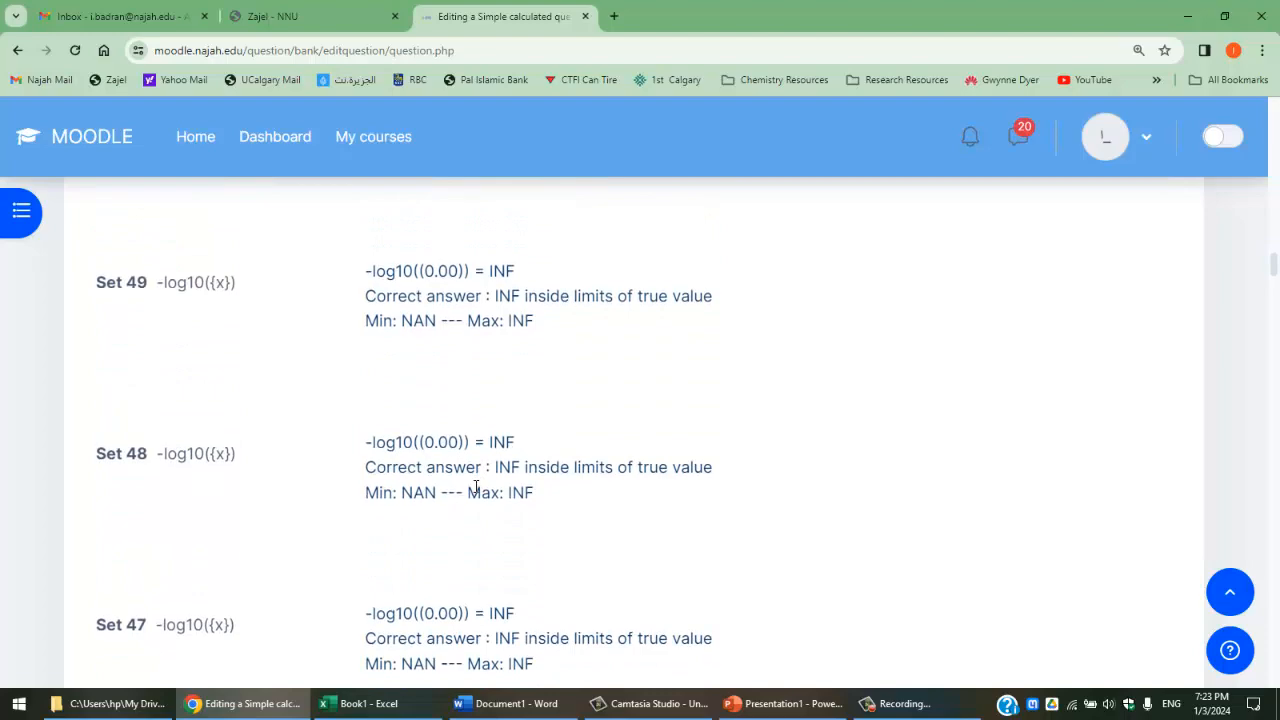
{"action": "scroll", "coordinate": [477, 488], "scroll_direction": "down", "scroll_amount": 2}
{"action": "scroll", "coordinate": [510, 500], "scroll_direction": "up", "scroll_amount": 10}
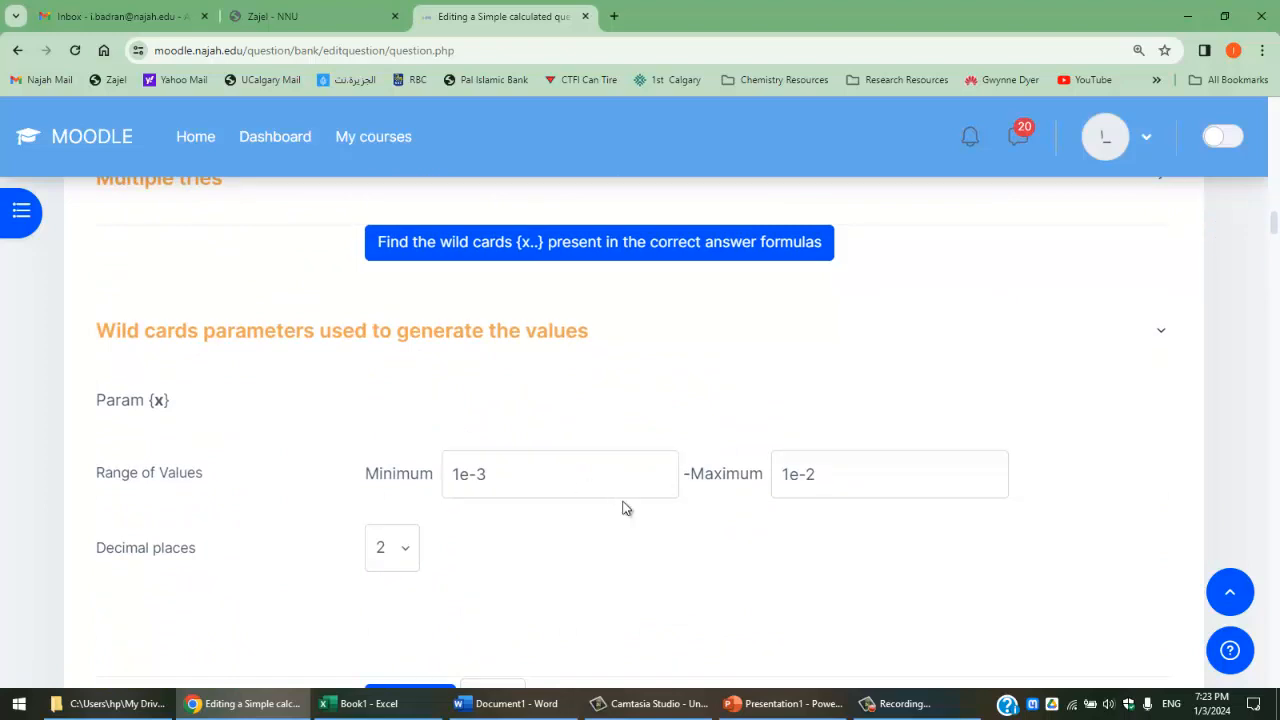
{"action": "scroll", "coordinate": [557, 510], "scroll_direction": "down", "scroll_amount": 1}
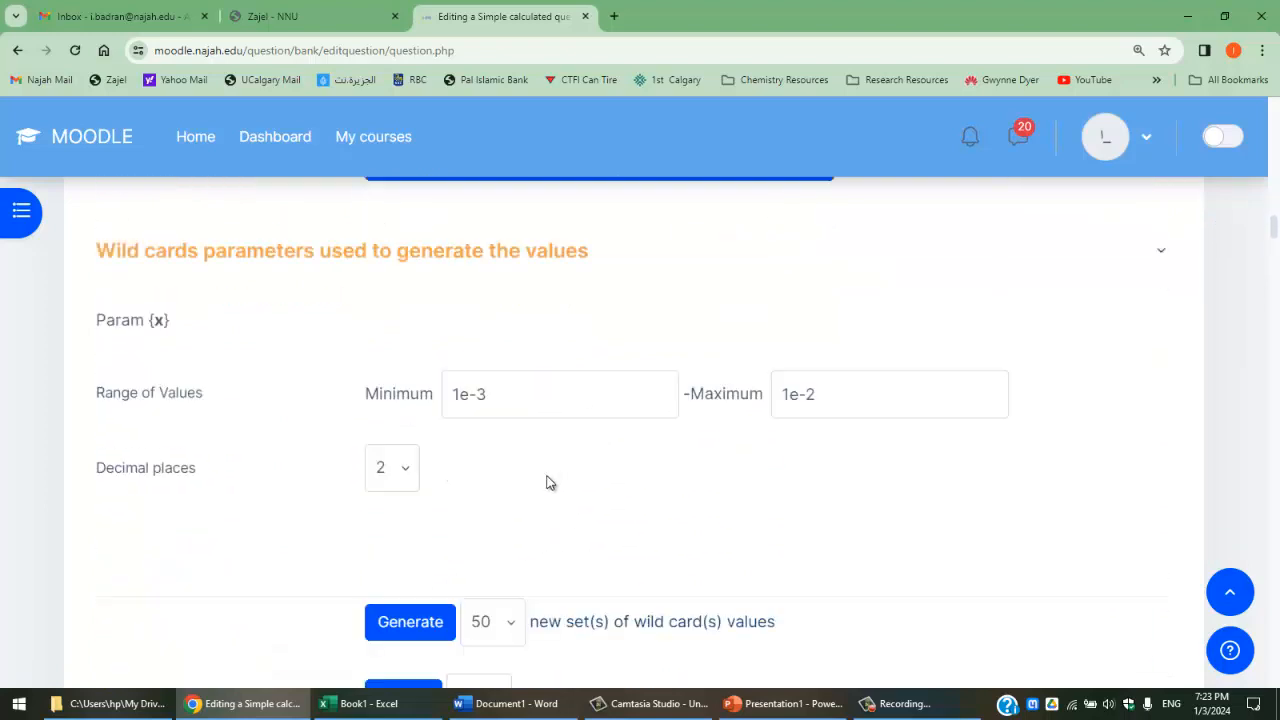
{"action": "scroll", "coordinate": [537, 480], "scroll_direction": "down", "scroll_amount": 5}
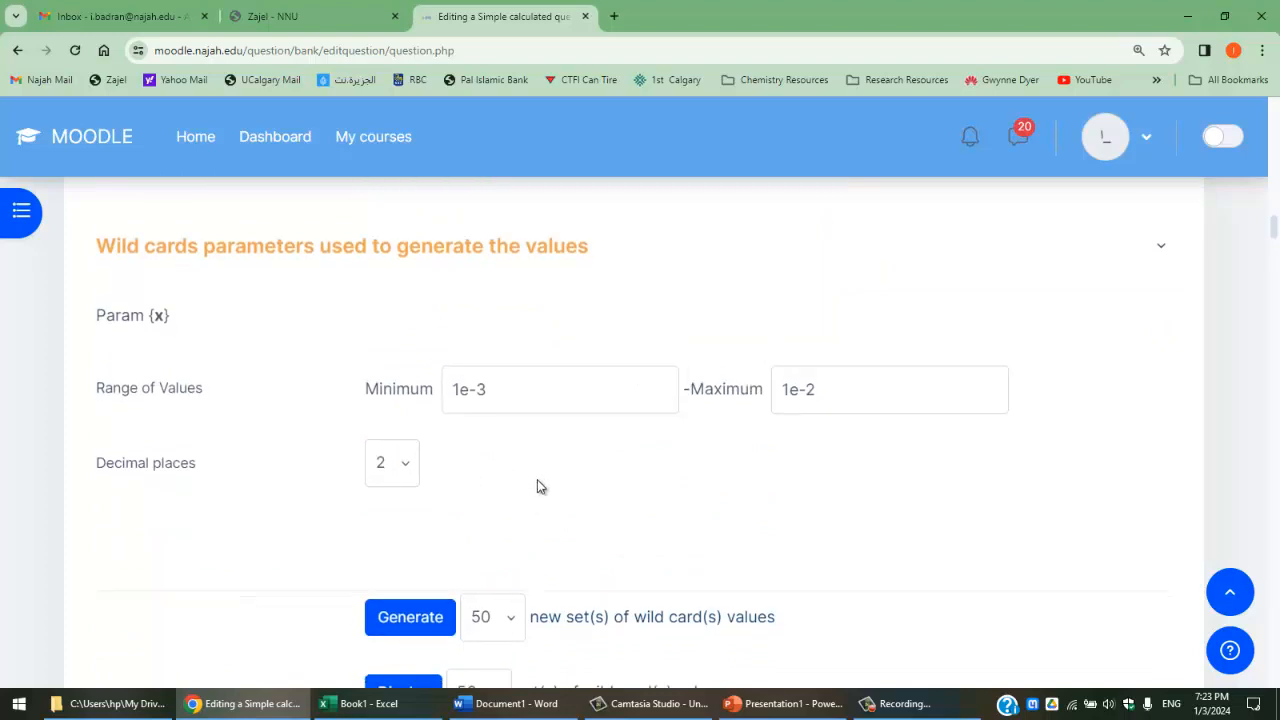
{"action": "scroll", "coordinate": [538, 487], "scroll_direction": "down", "scroll_amount": 3}
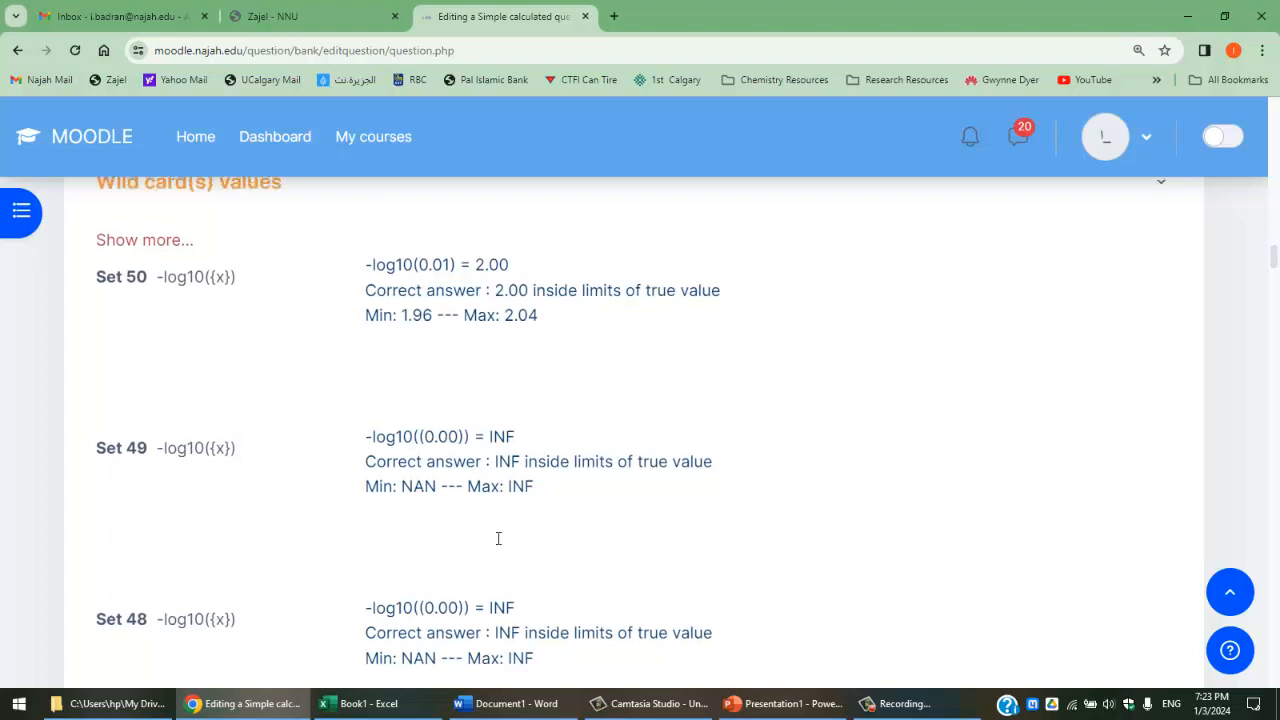
Set the decimal places of wild card {x} to 4 and generate 50 new sets of values.
{"action": "scroll", "coordinate": [497, 537], "scroll_direction": "up", "scroll_amount": 6}
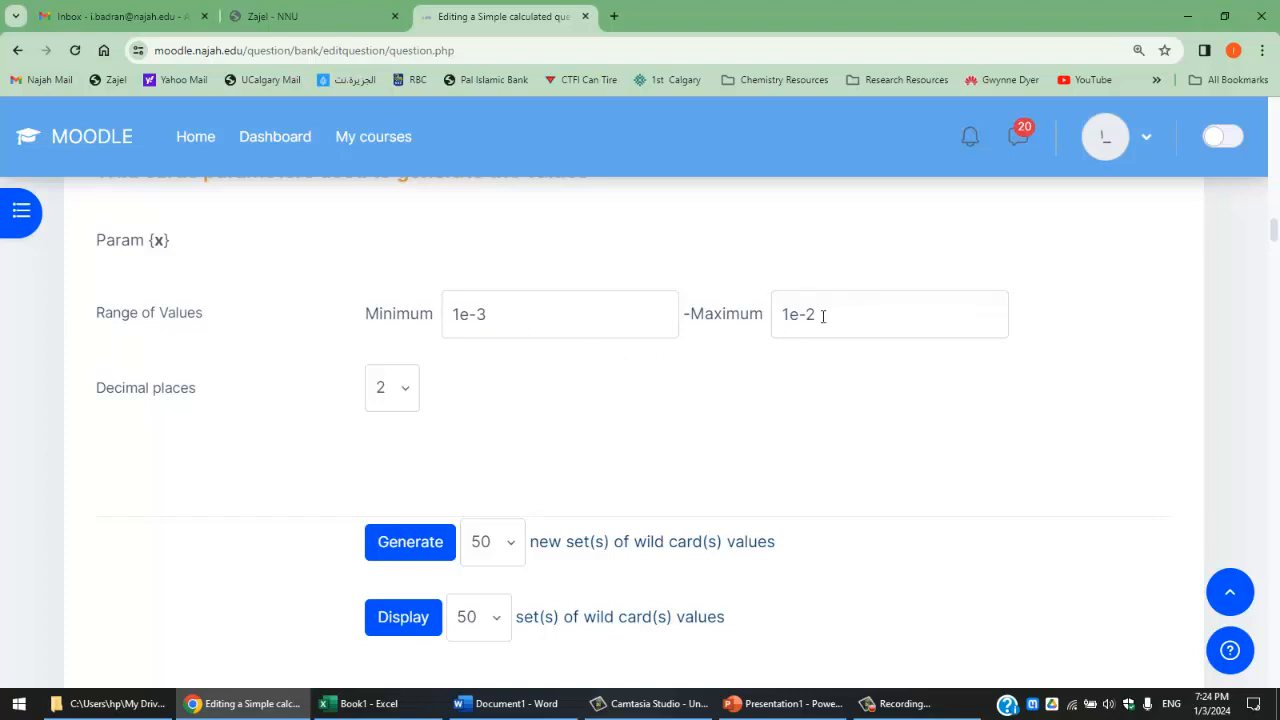
{"action": "left_click", "coordinate": [380, 393]}
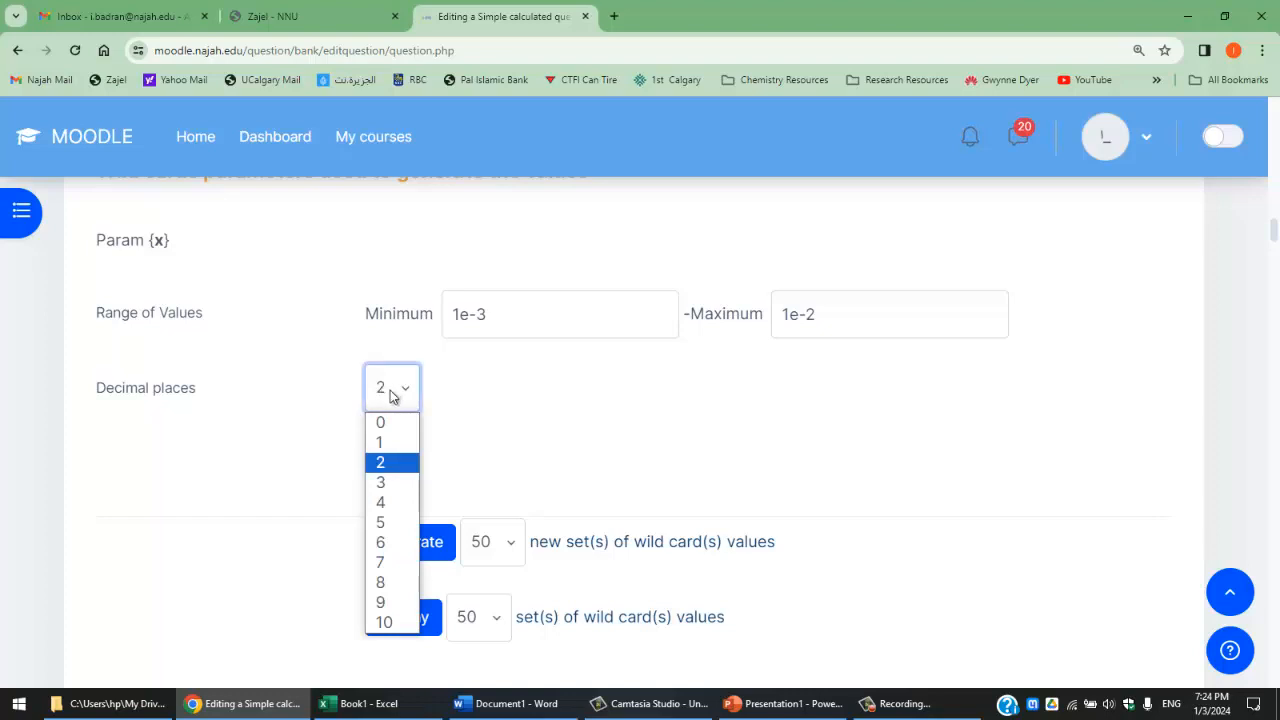
{"action": "left_click", "coordinate": [391, 506]}
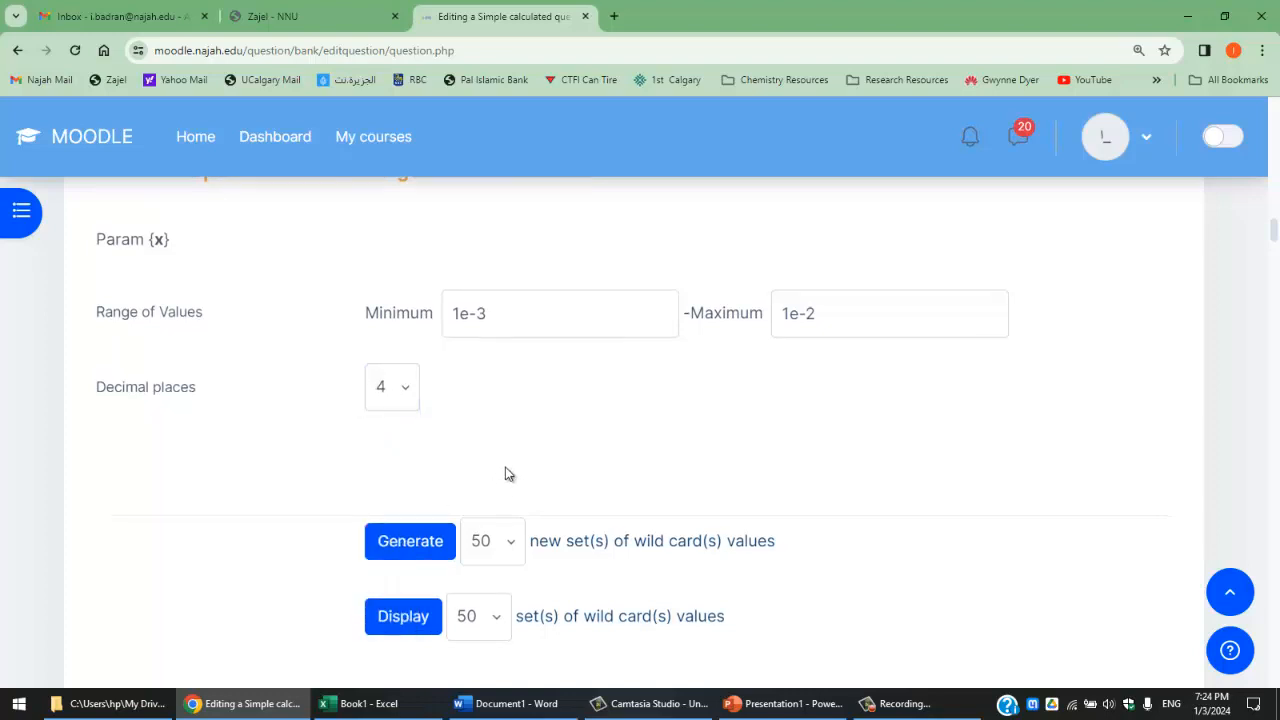
{"action": "scroll", "coordinate": [416, 393], "scroll_direction": "down", "scroll_amount": 2}
{"action": "left_click", "coordinate": [416, 391]}
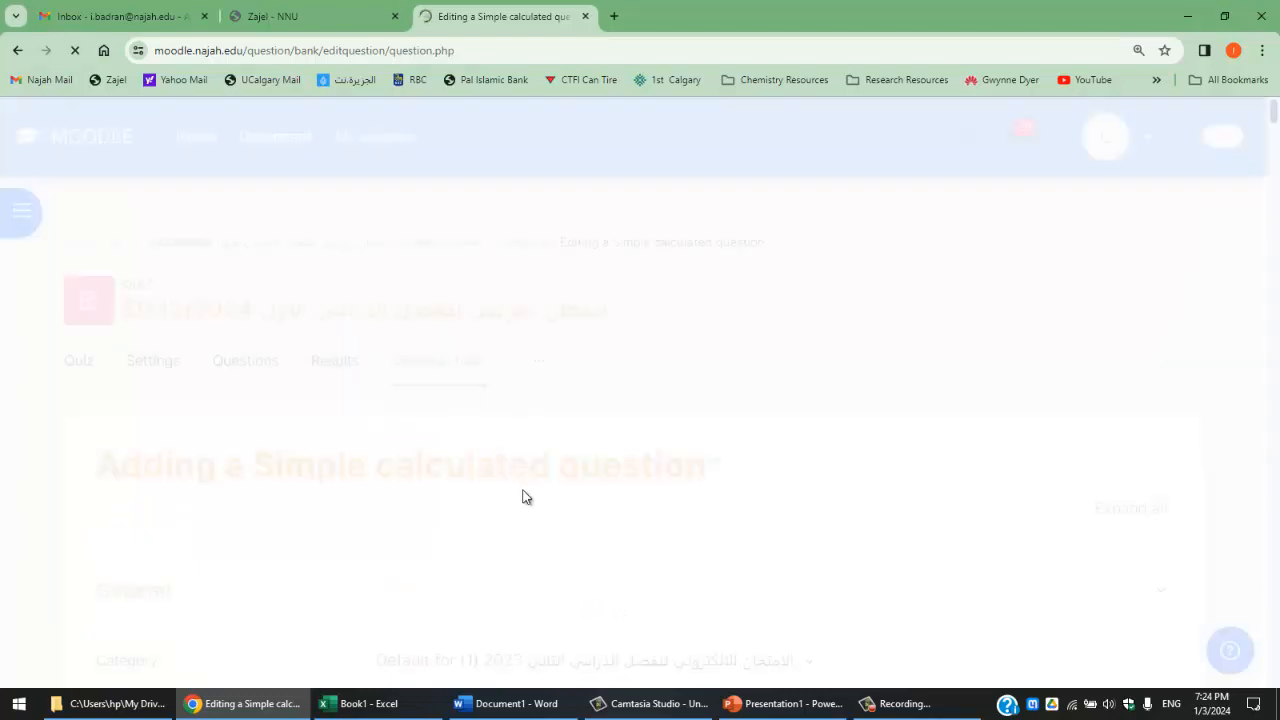
Review the regenerated wild card values, correct answers and tolerance limits from Set 50 down to Set 27.
{"action": "scroll", "coordinate": [535, 515], "scroll_direction": "down", "scroll_amount": 10}
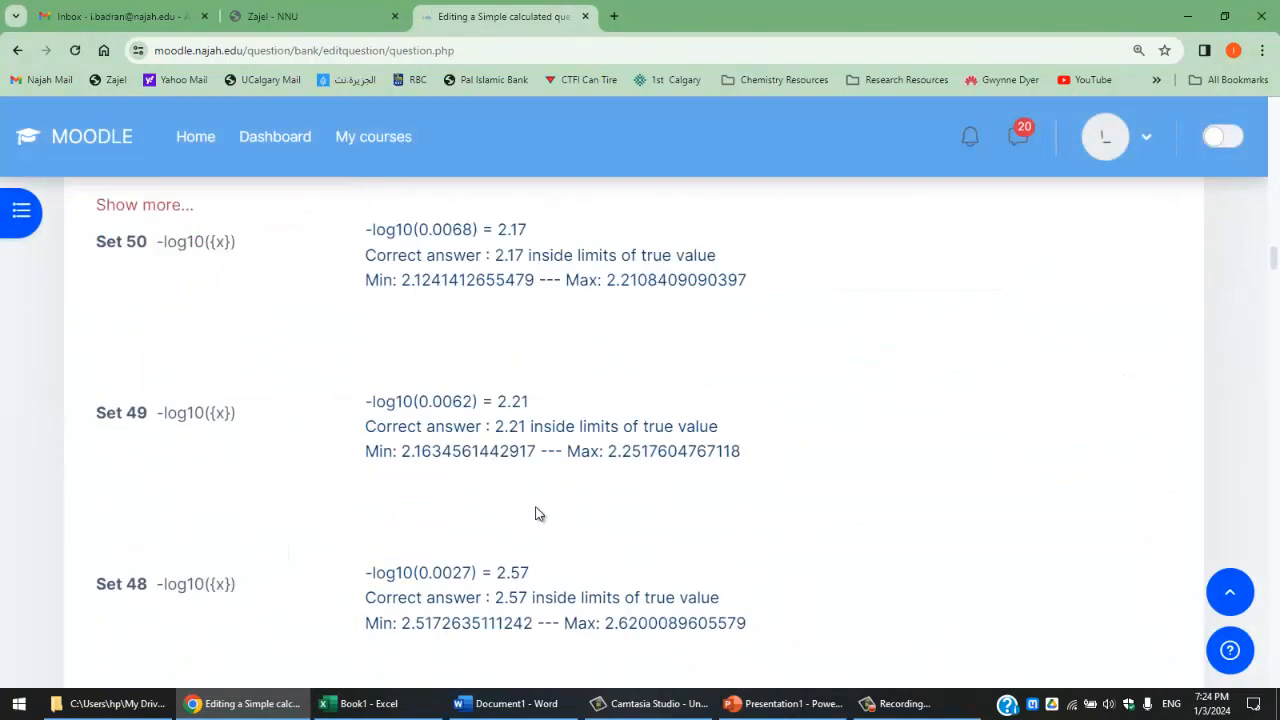
{"action": "scroll", "coordinate": [557, 495], "scroll_direction": "down", "scroll_amount": 4}
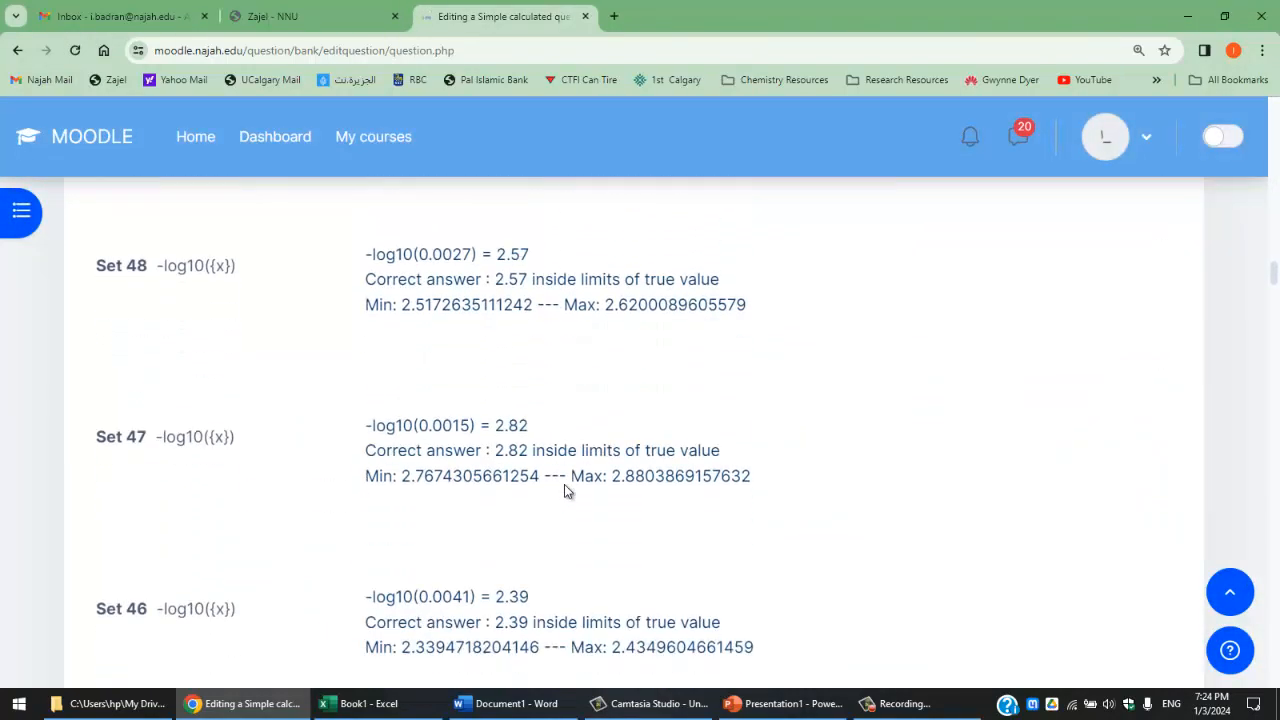
{"action": "scroll", "coordinate": [495, 548], "scroll_direction": "down", "scroll_amount": 6}
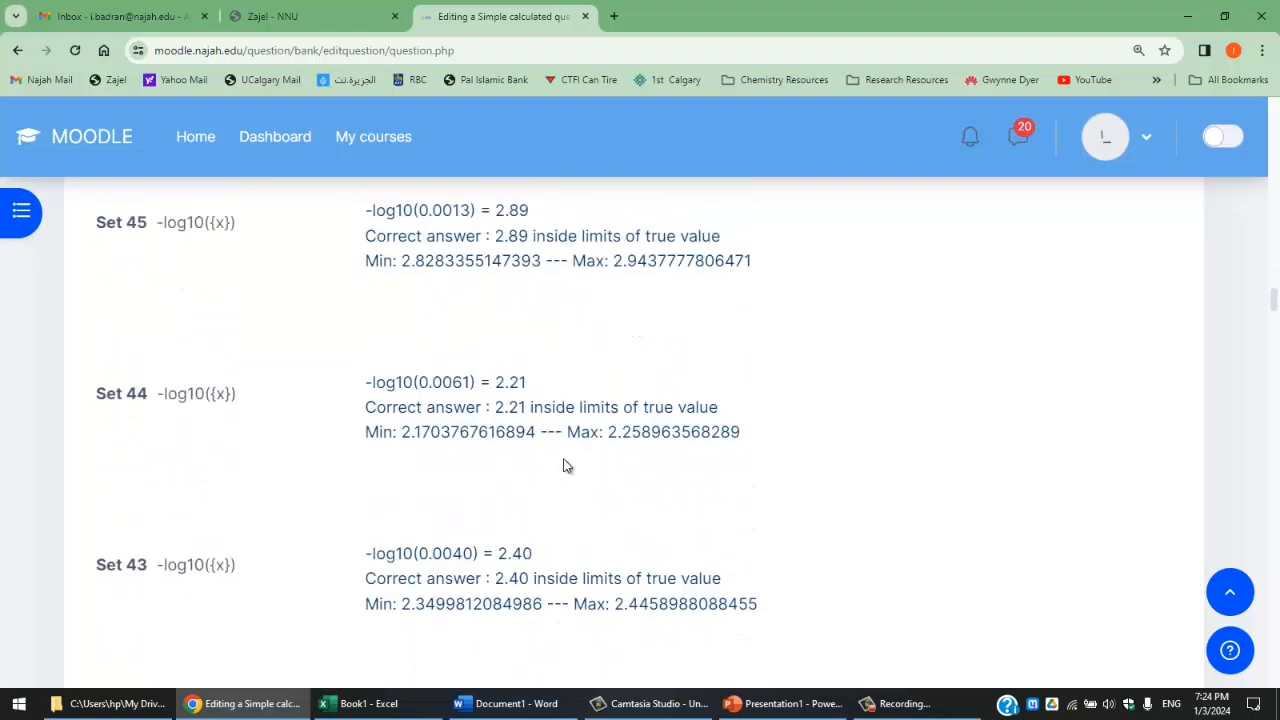
{"action": "scroll", "coordinate": [520, 482], "scroll_direction": "down", "scroll_amount": 8}
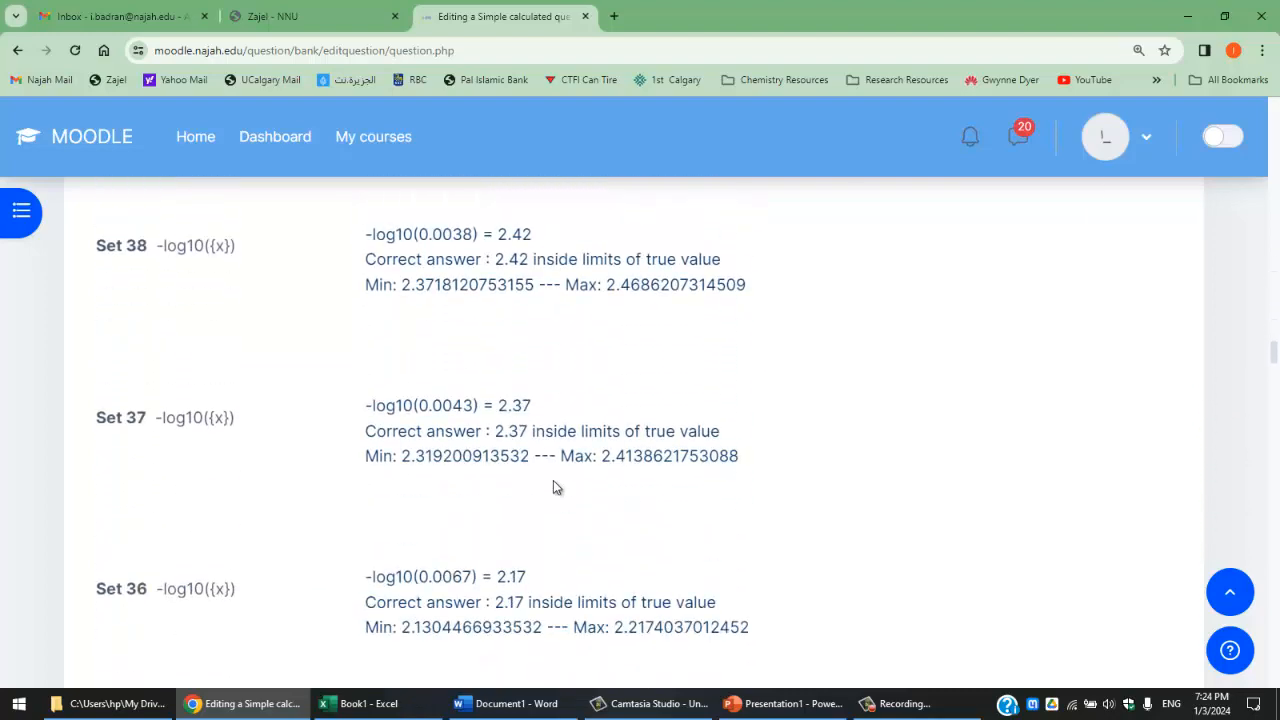
{"action": "scroll", "coordinate": [583, 478], "scroll_direction": "down", "scroll_amount": 4}
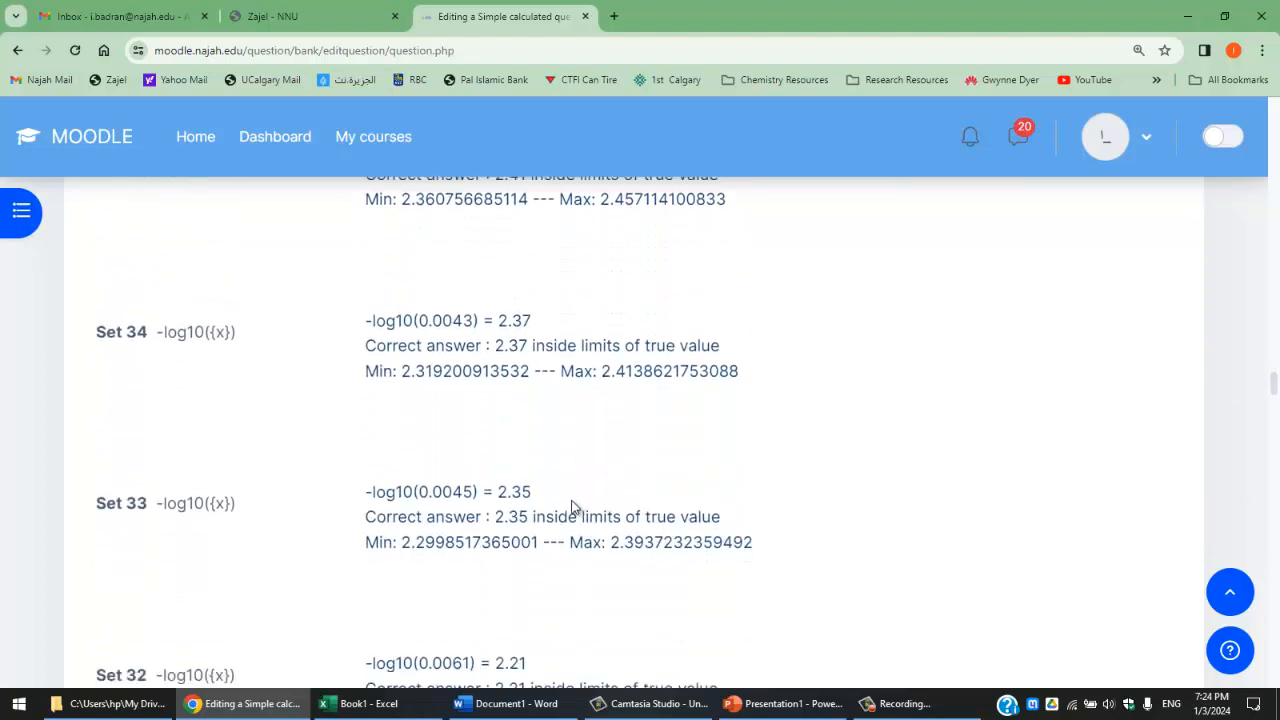
{"action": "scroll", "coordinate": [550, 515], "scroll_direction": "down", "scroll_amount": 5}
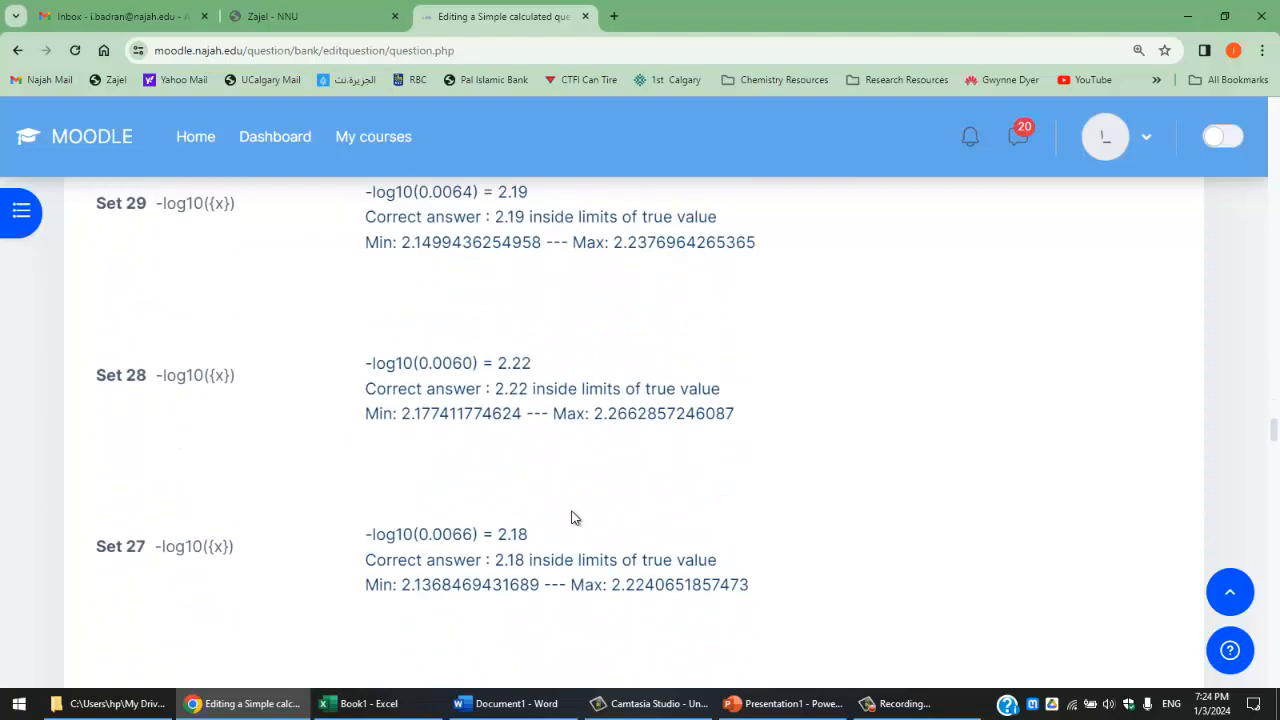